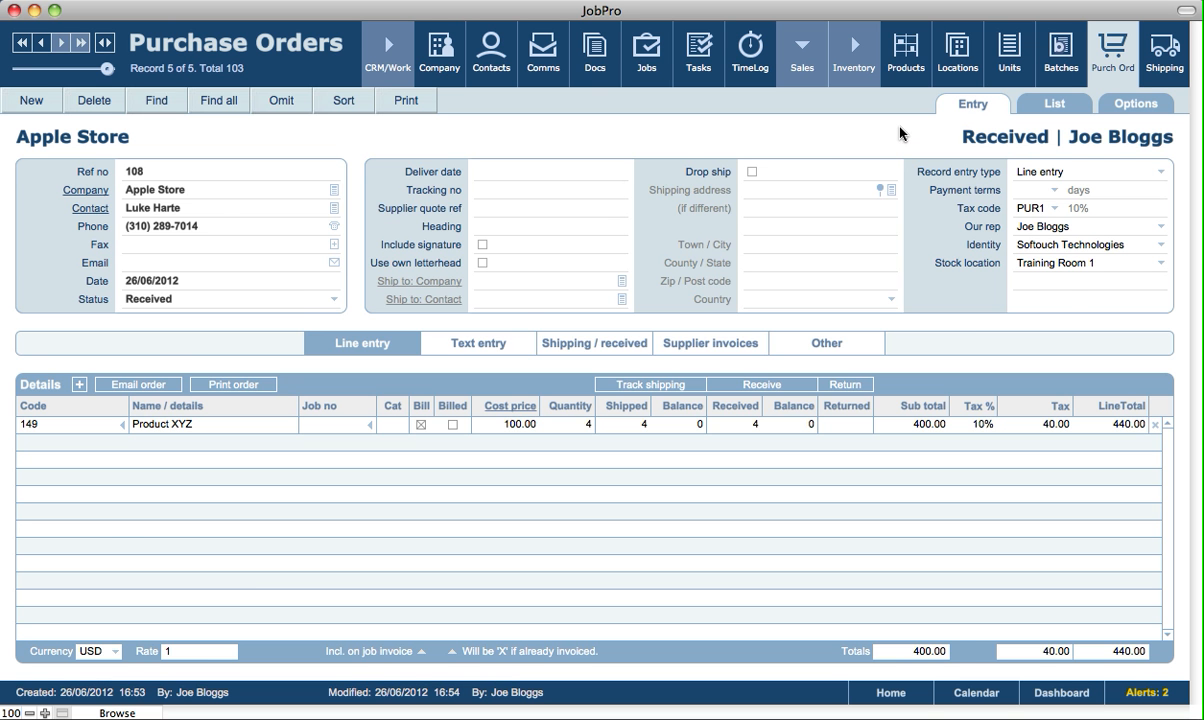
Set Apple Store's minimum order quantity for Product XYZ to 5
click(904, 70)
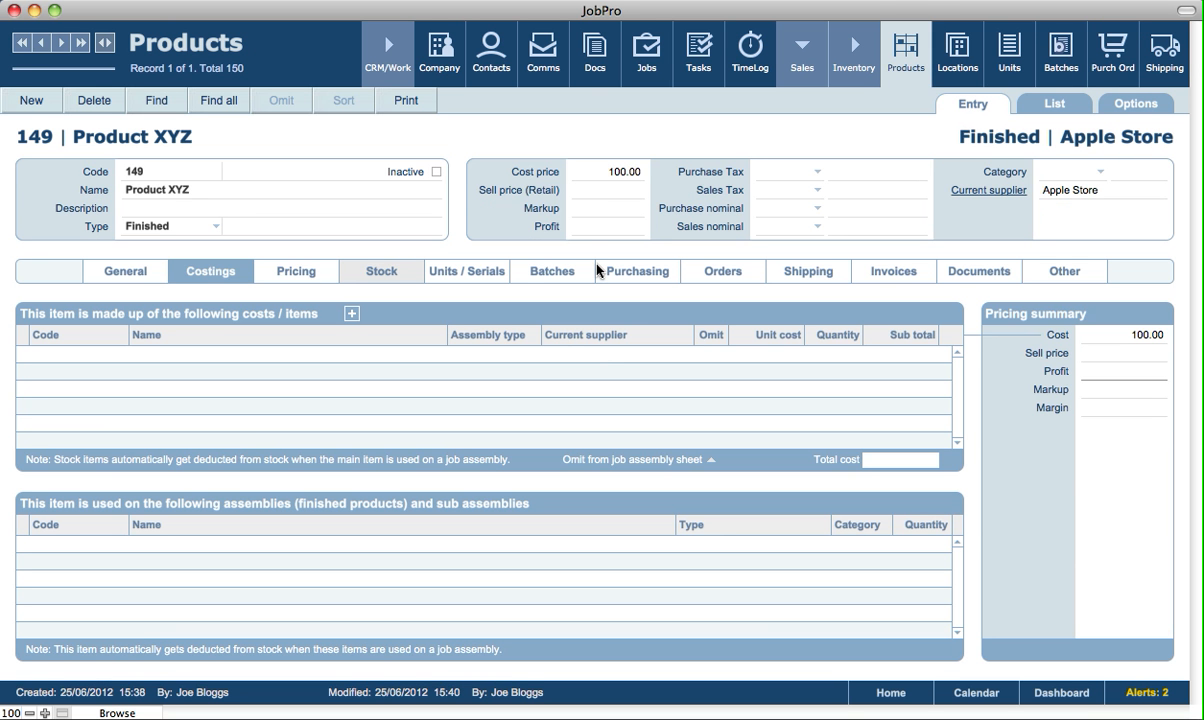
click(621, 271)
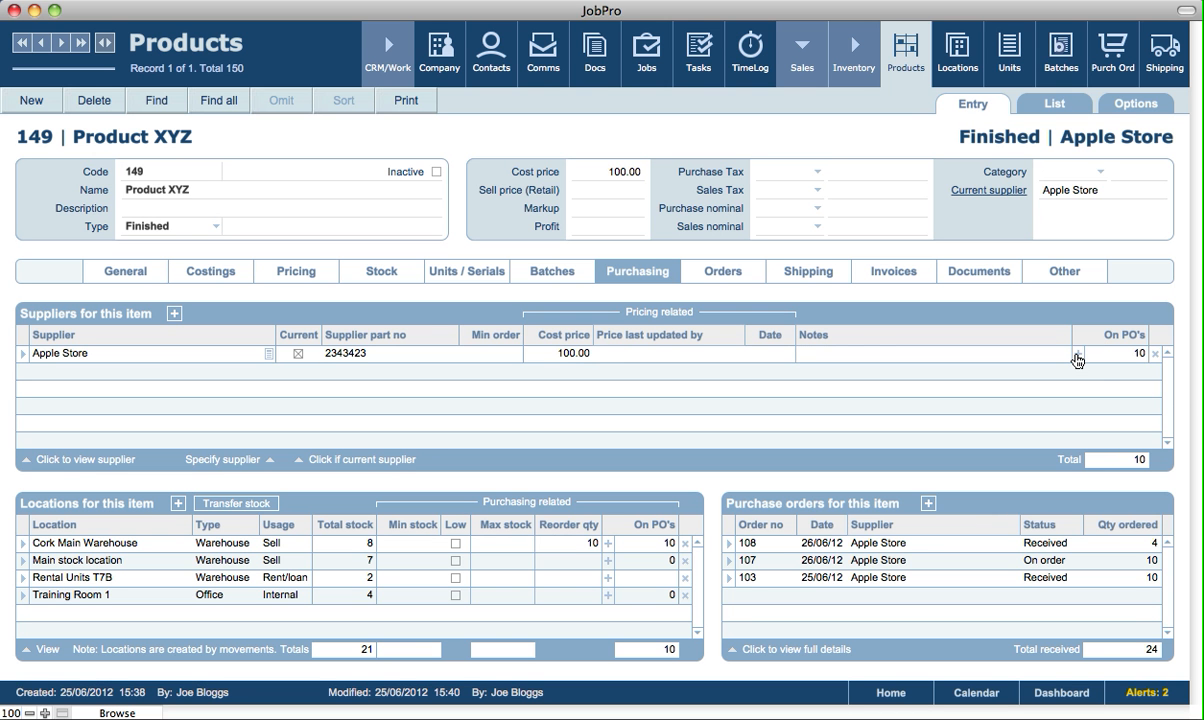
click(485, 355)
text(5)
key(Return)
Open the in-progress Revolve Doors sales order, two lines totalling 169.58
click(607, 548)
click(804, 82)
click(634, 70)
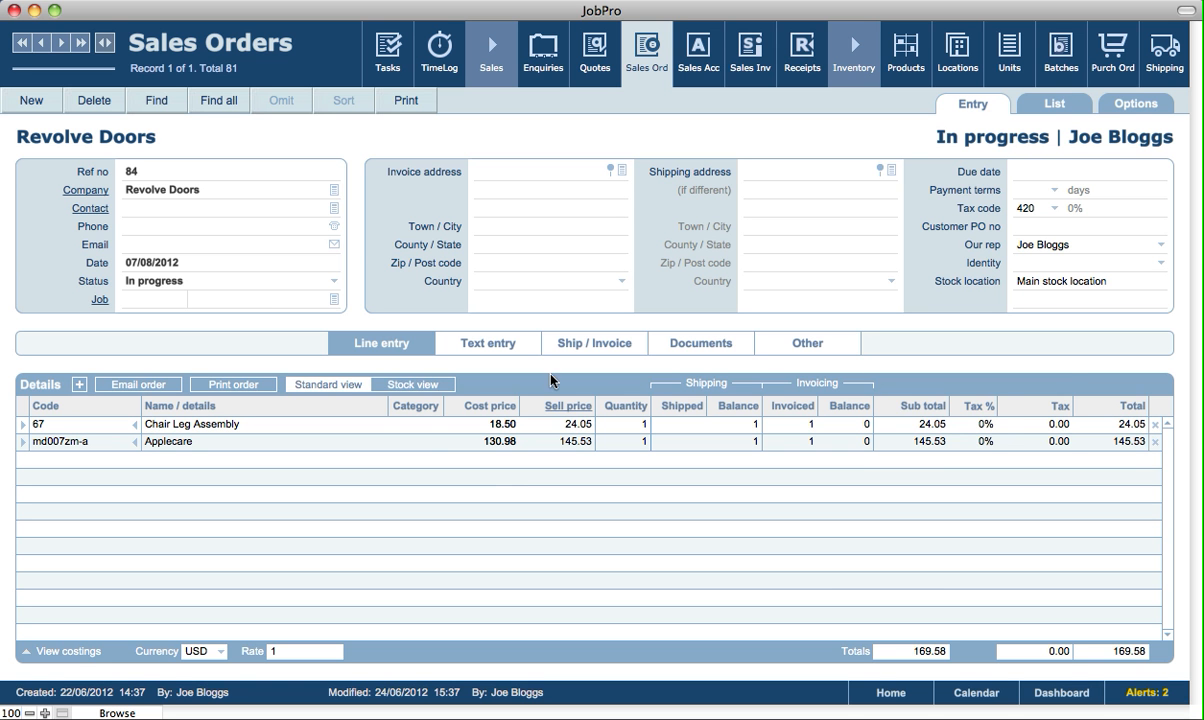
Check stock levels for the Revolve Doors order lines, then return to Purchase Orders
click(410, 386)
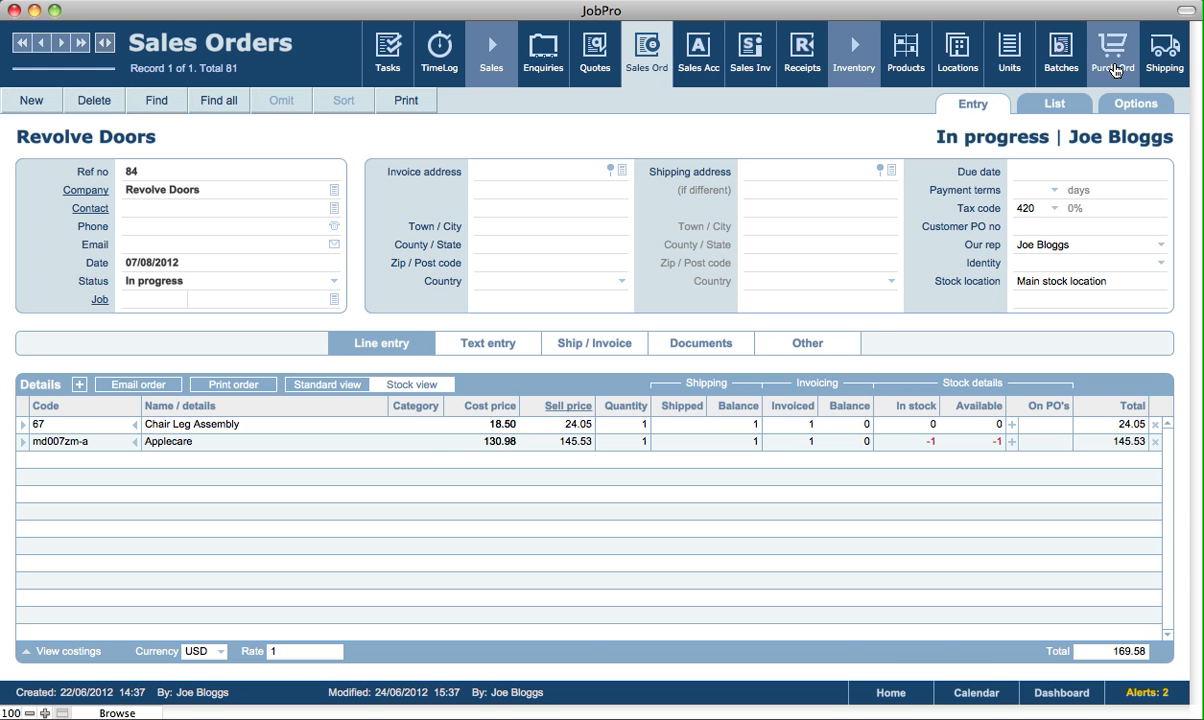
click(1113, 60)
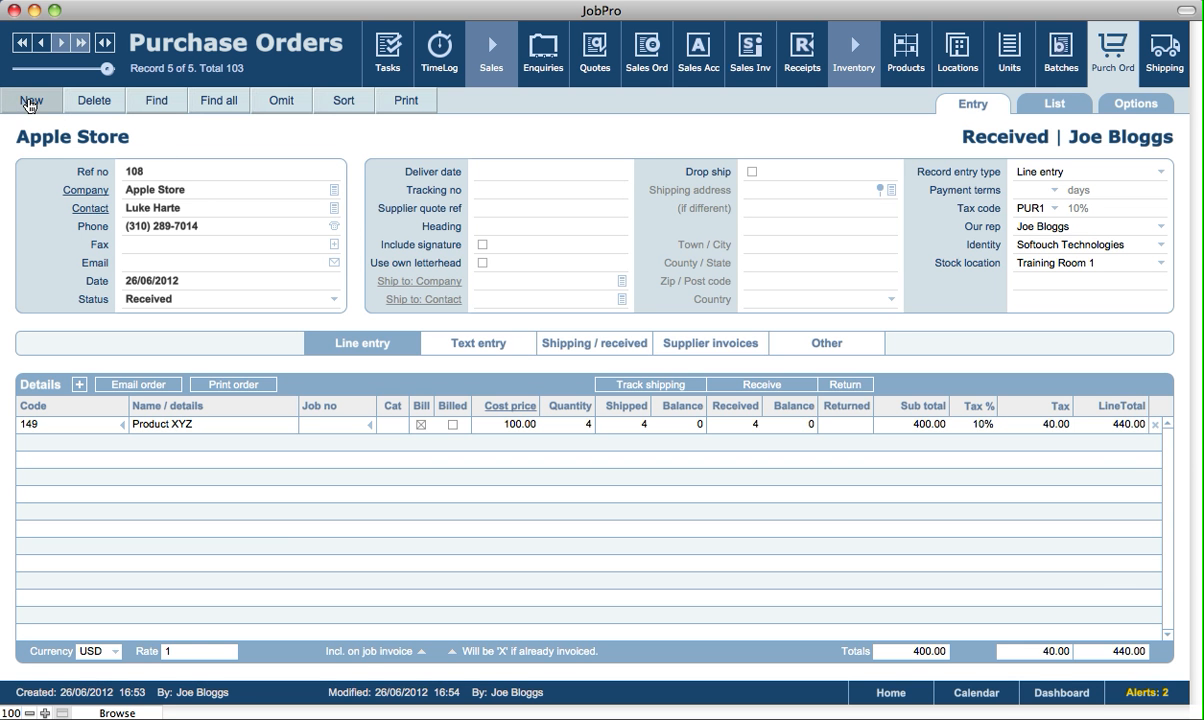
Create purchase order 109 with supplier Apple Store, leaving the tracking number empty
click(28, 101)
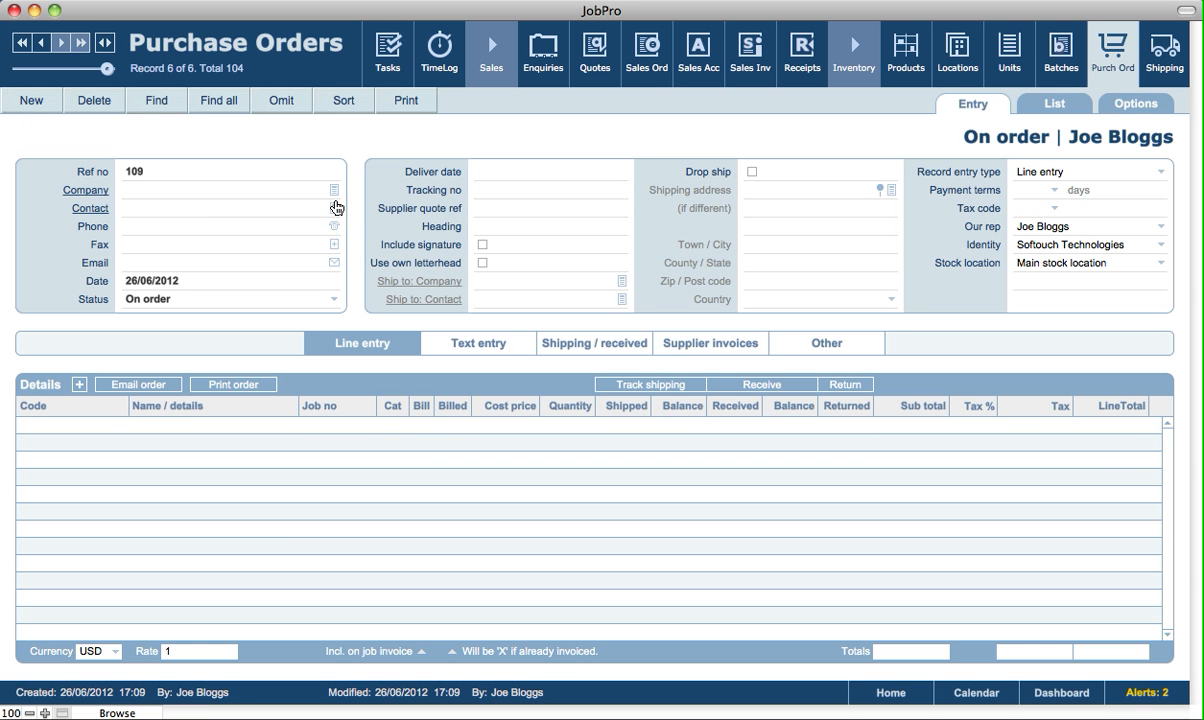
click(334, 194)
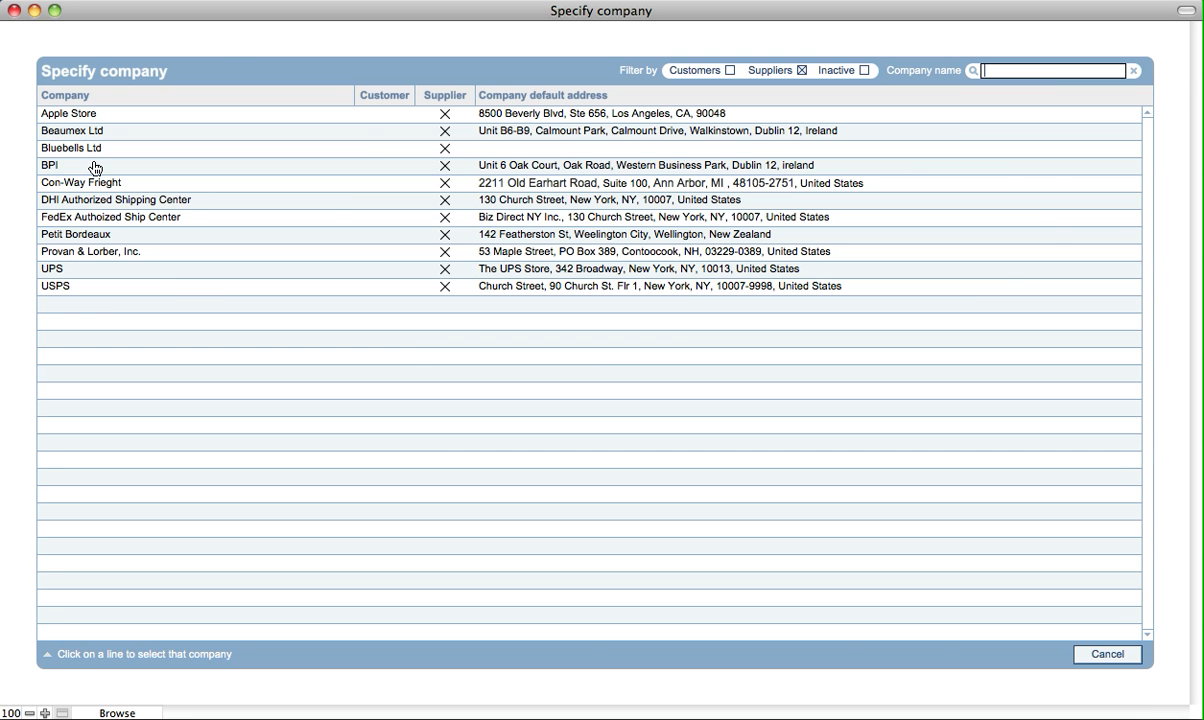
click(91, 114)
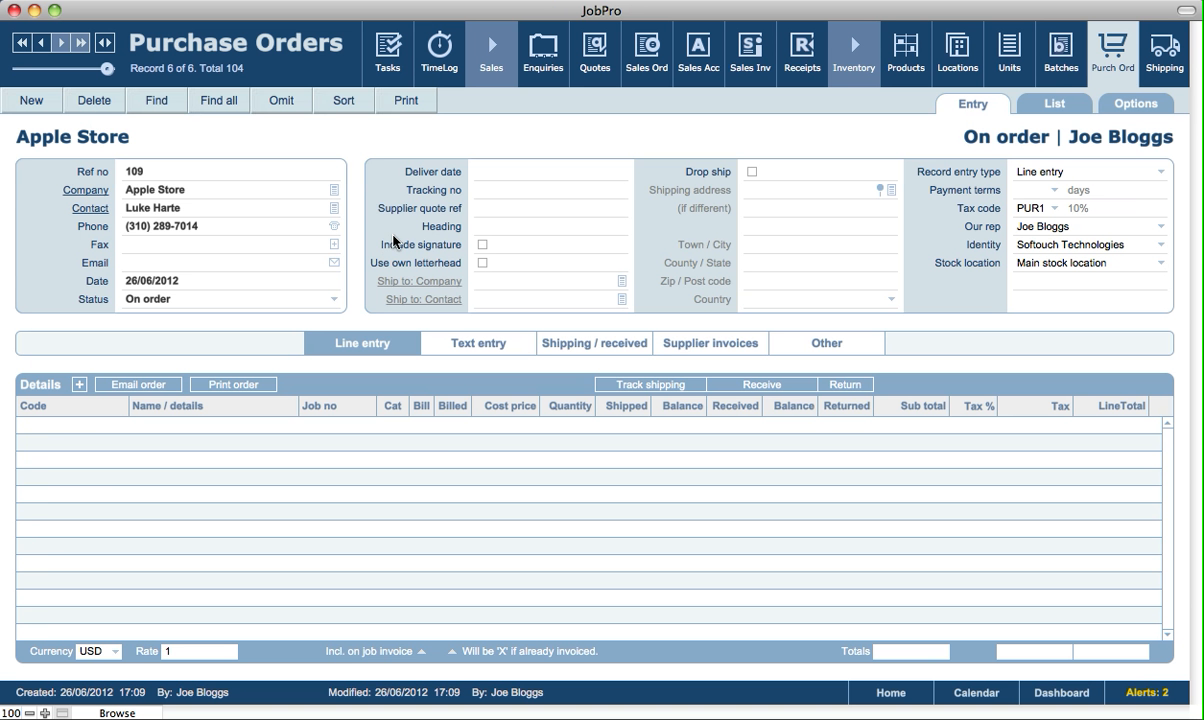
click(524, 193)
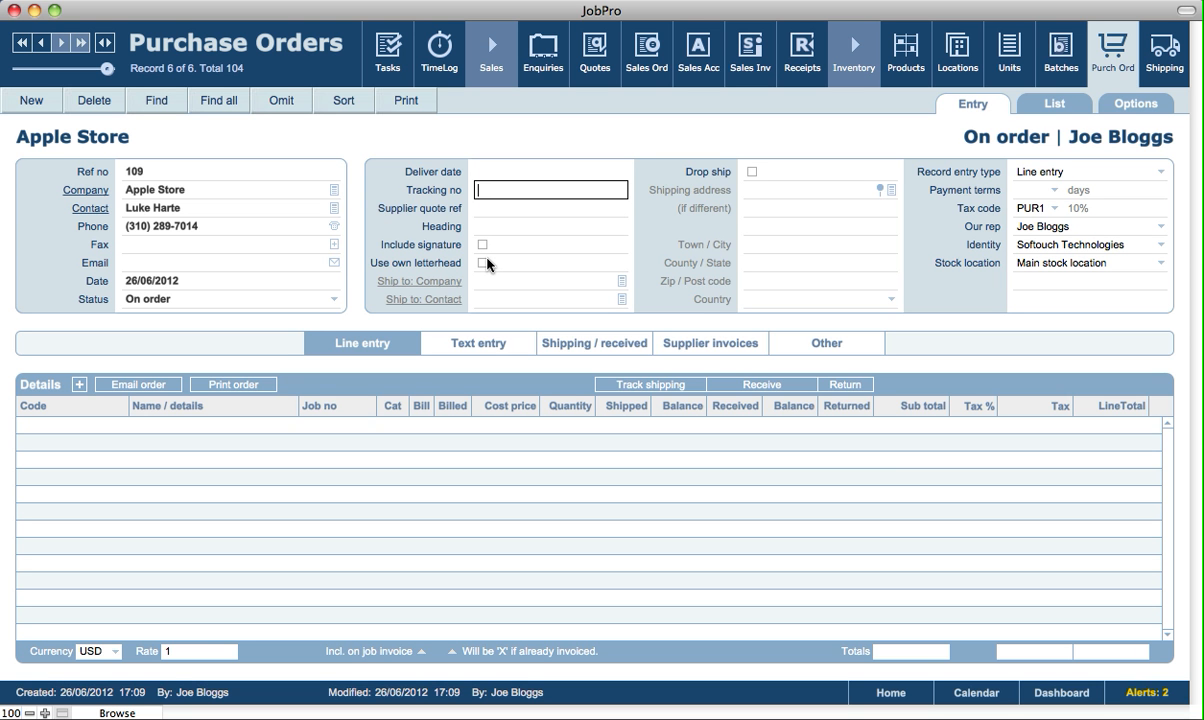
click(708, 136)
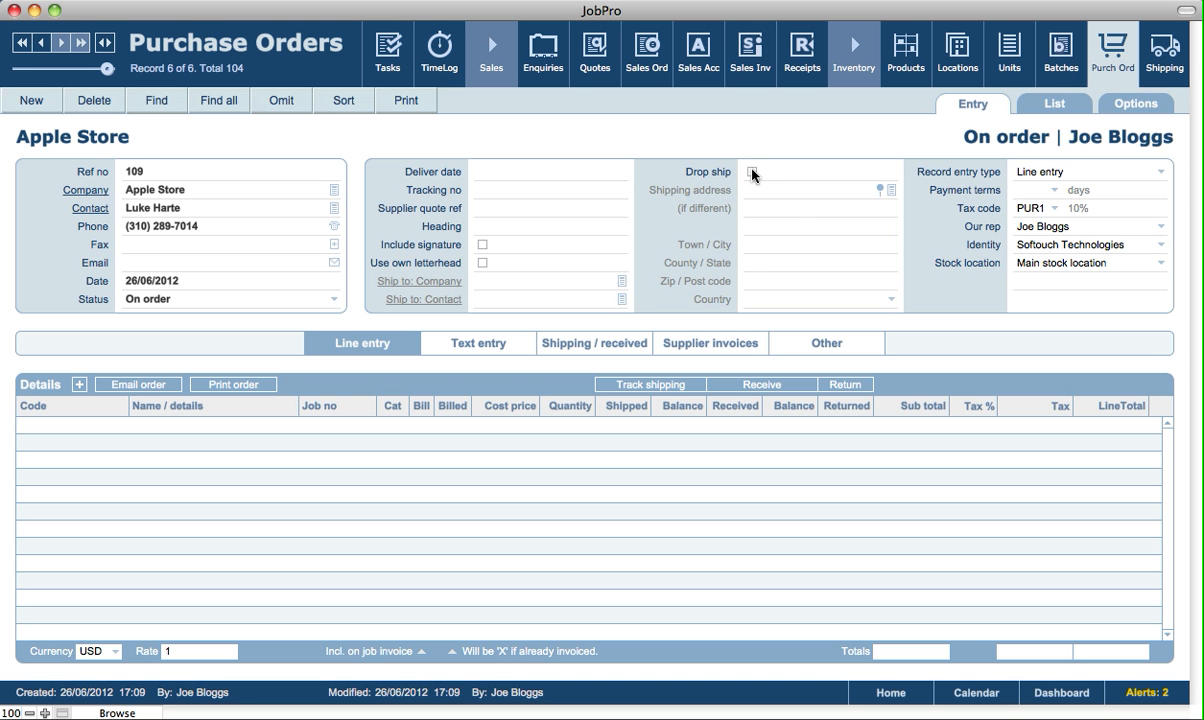
Make PO 109 a drop shipment delivered to Airways Ltd in Dublin
click(752, 172)
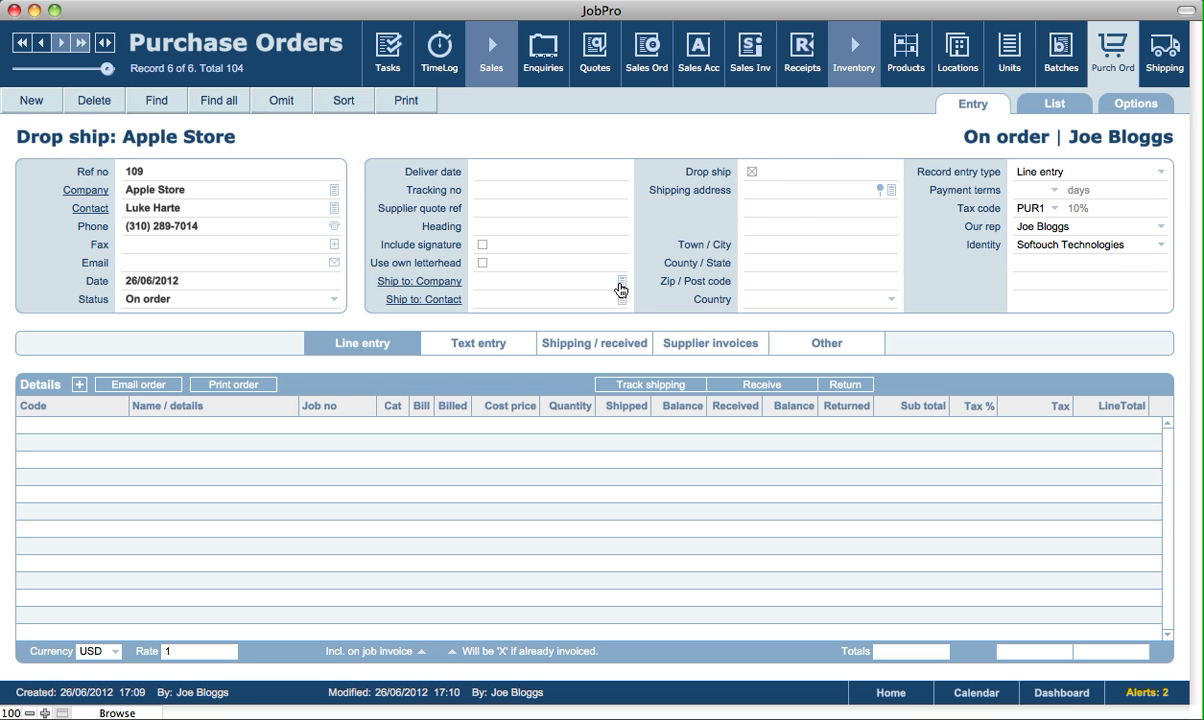
click(623, 284)
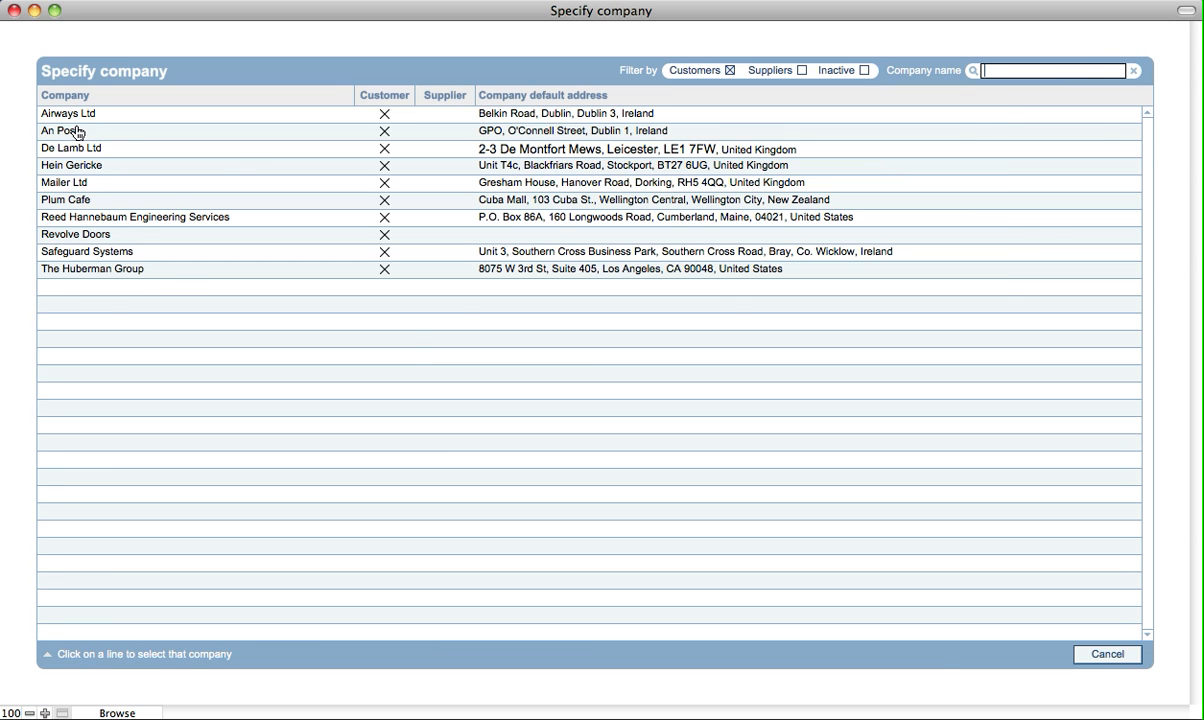
click(80, 115)
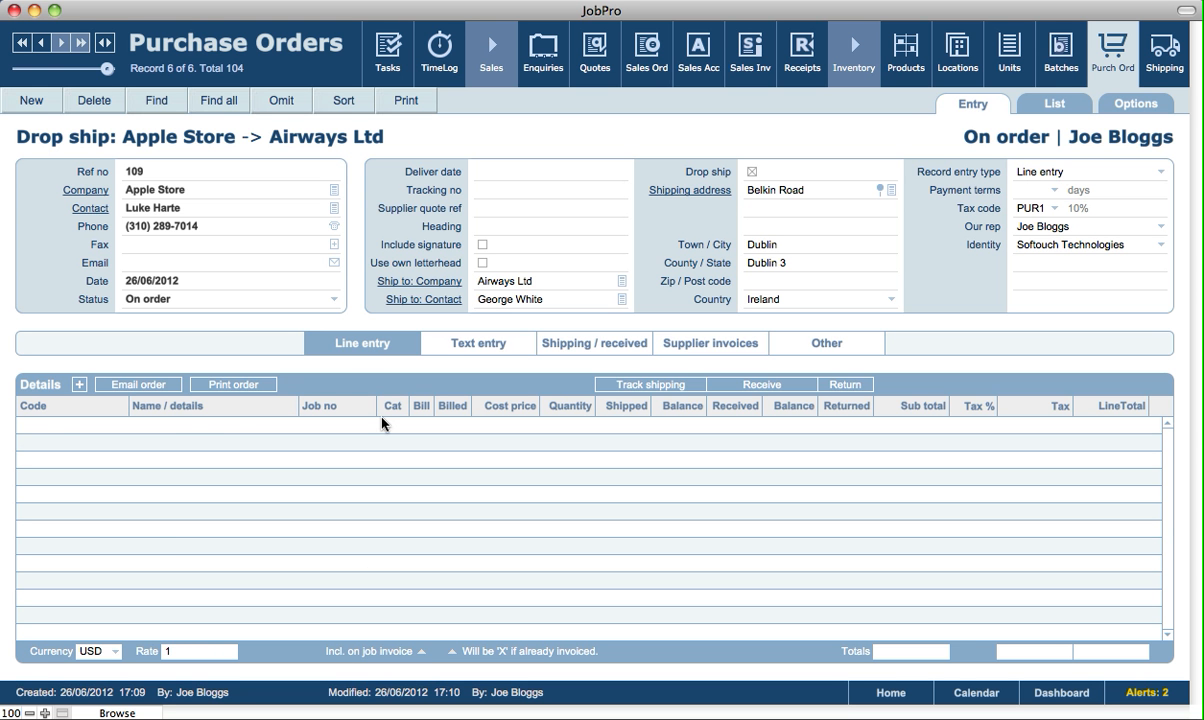
click(478, 344)
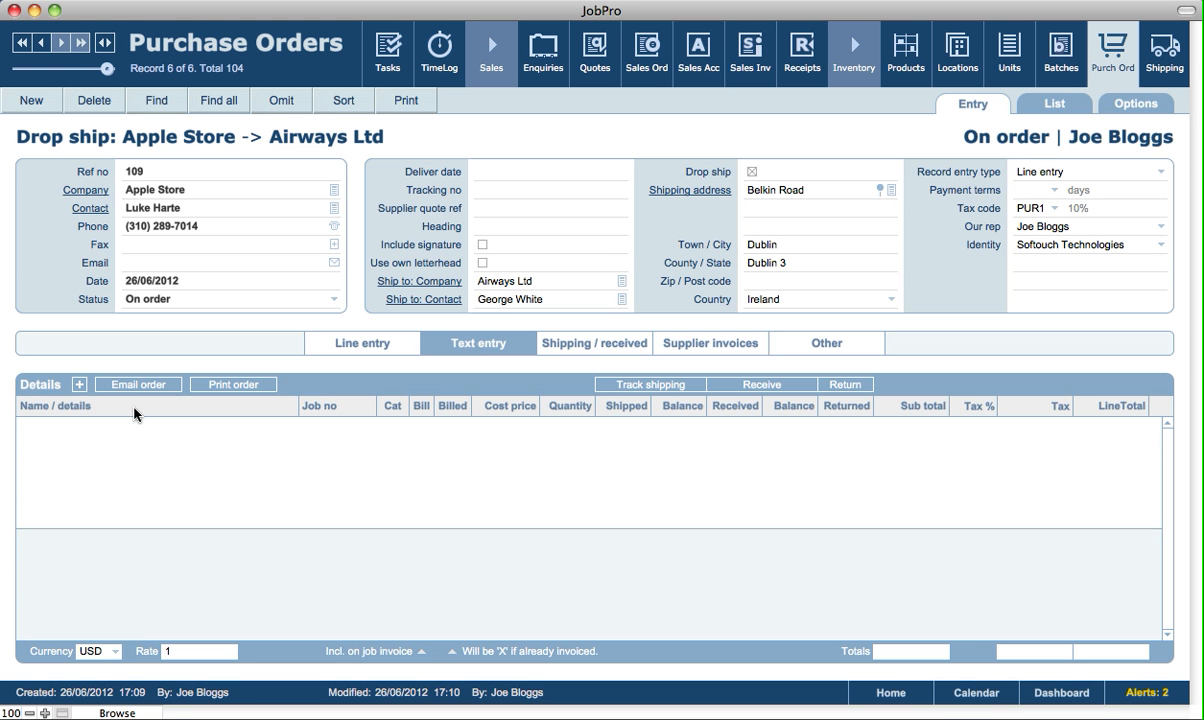
Add a blank first line item to PO 109, leaving payment terms unset
click(368, 338)
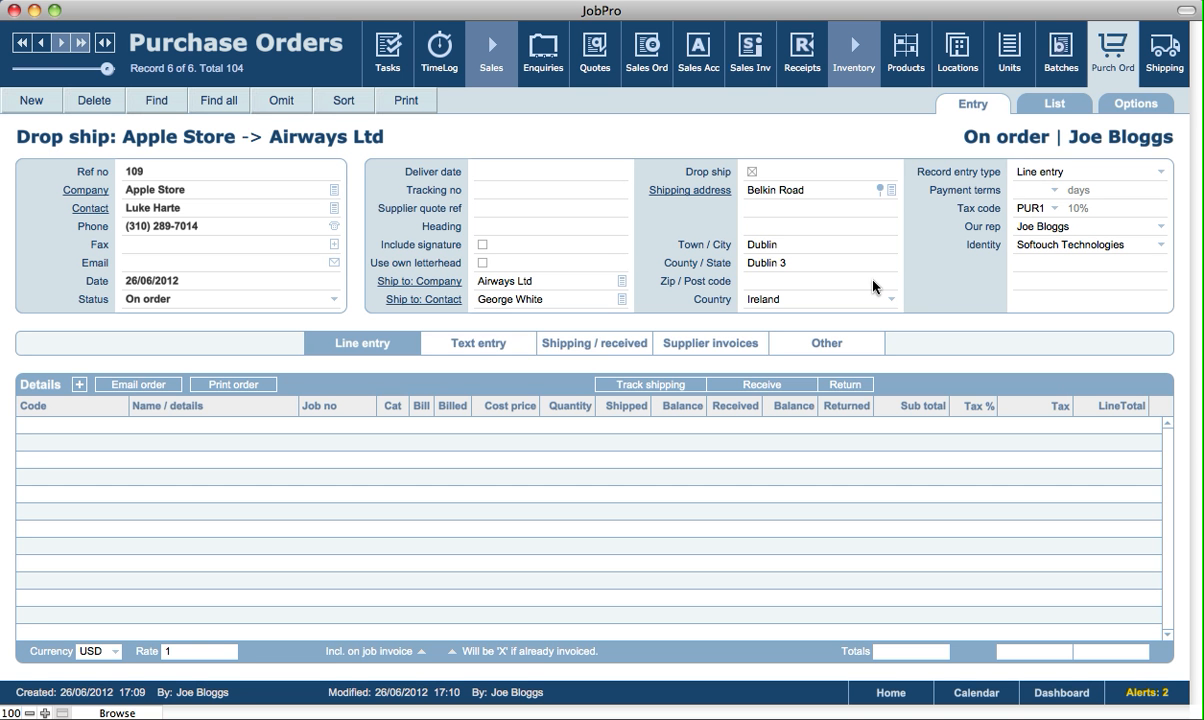
click(1018, 190)
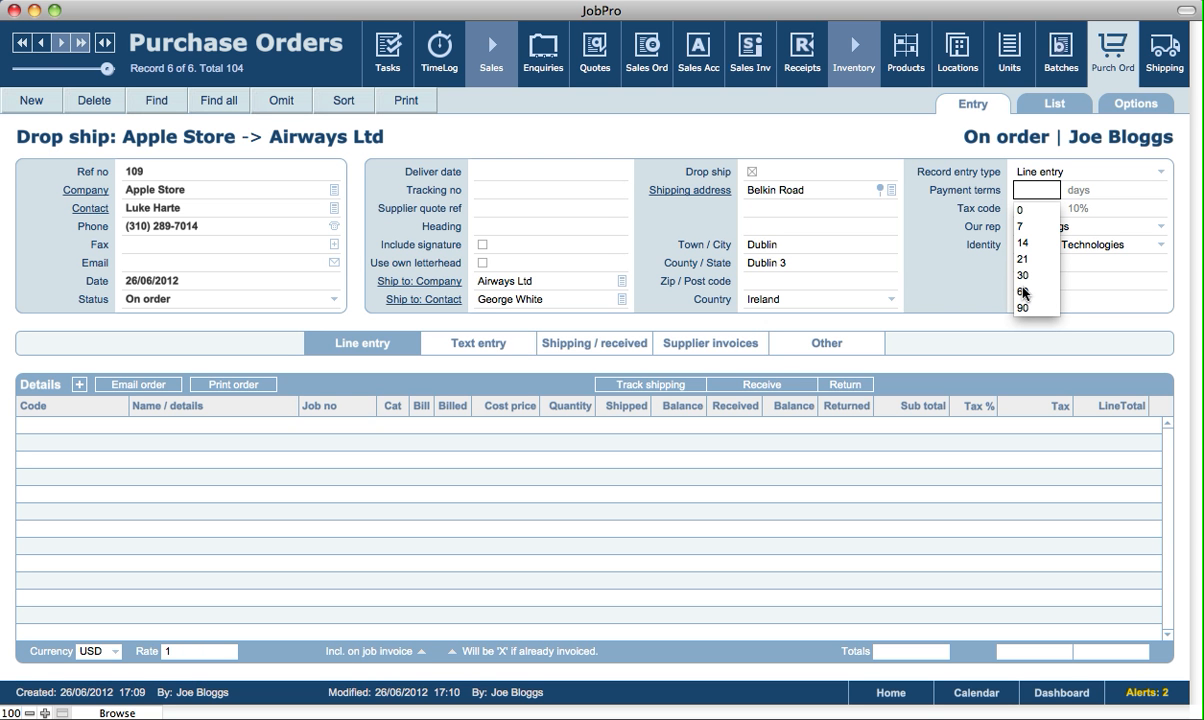
click(932, 287)
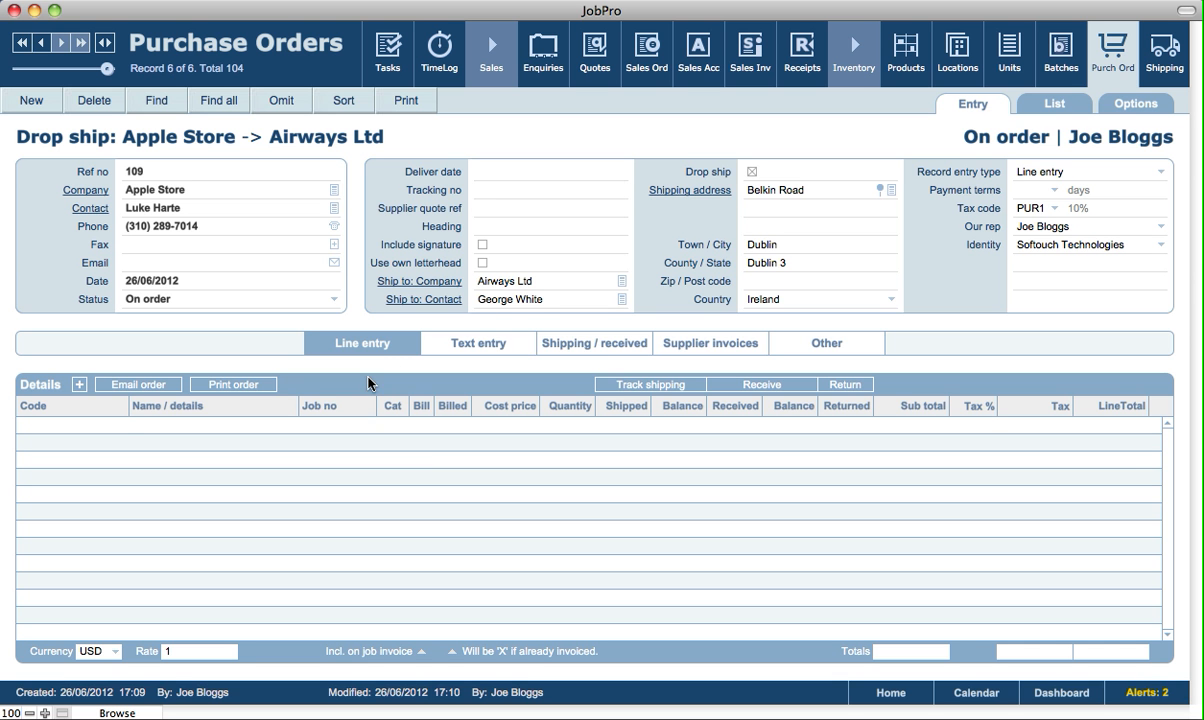
click(79, 386)
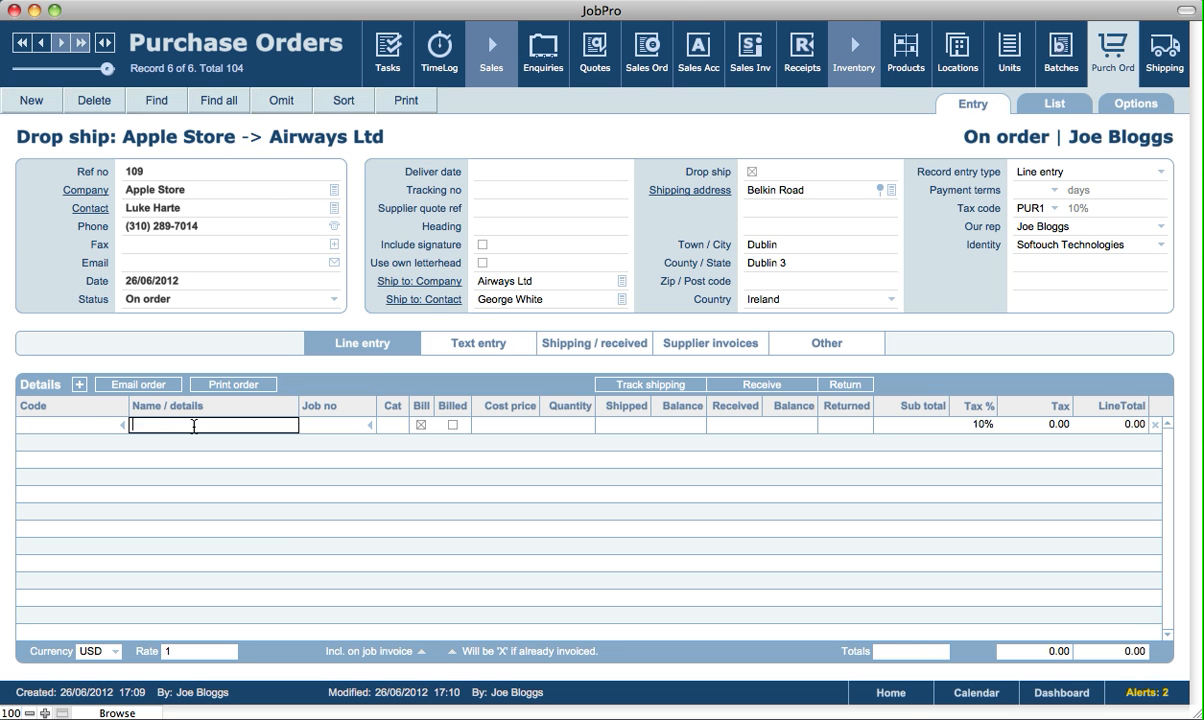
Fill the line with code 54 Apple TV, quantity 2 at 95.00 each
click(81, 428)
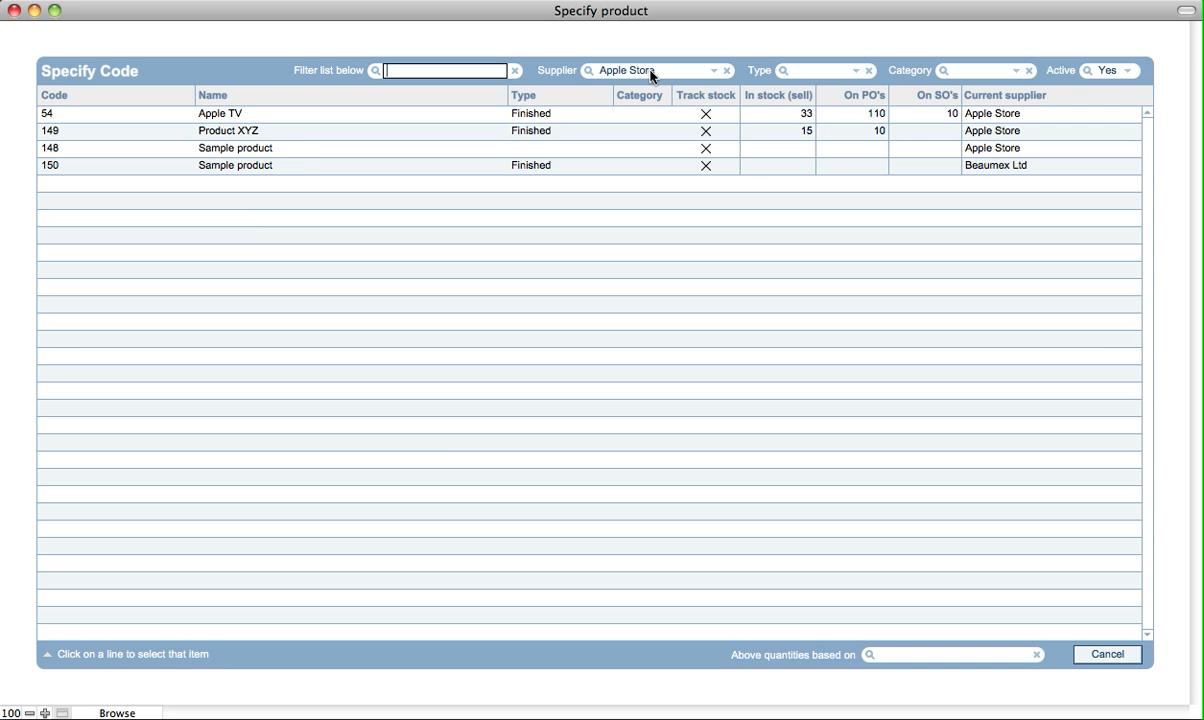
click(231, 118)
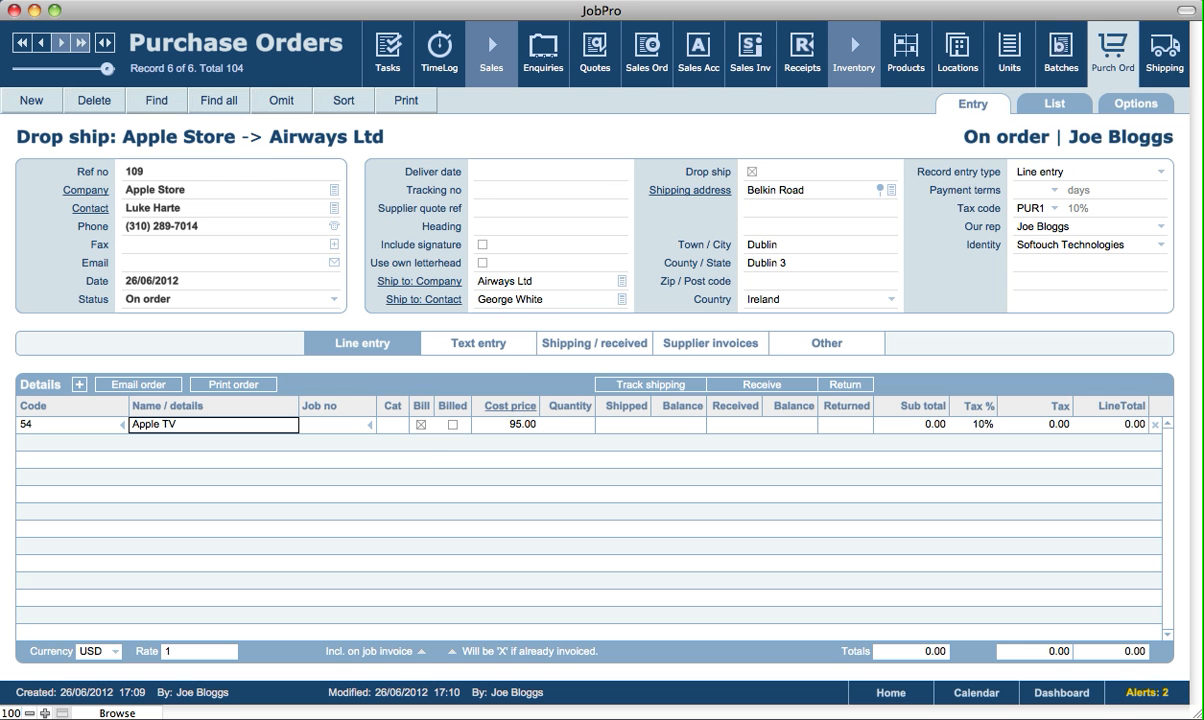
click(521, 370)
click(521, 370)
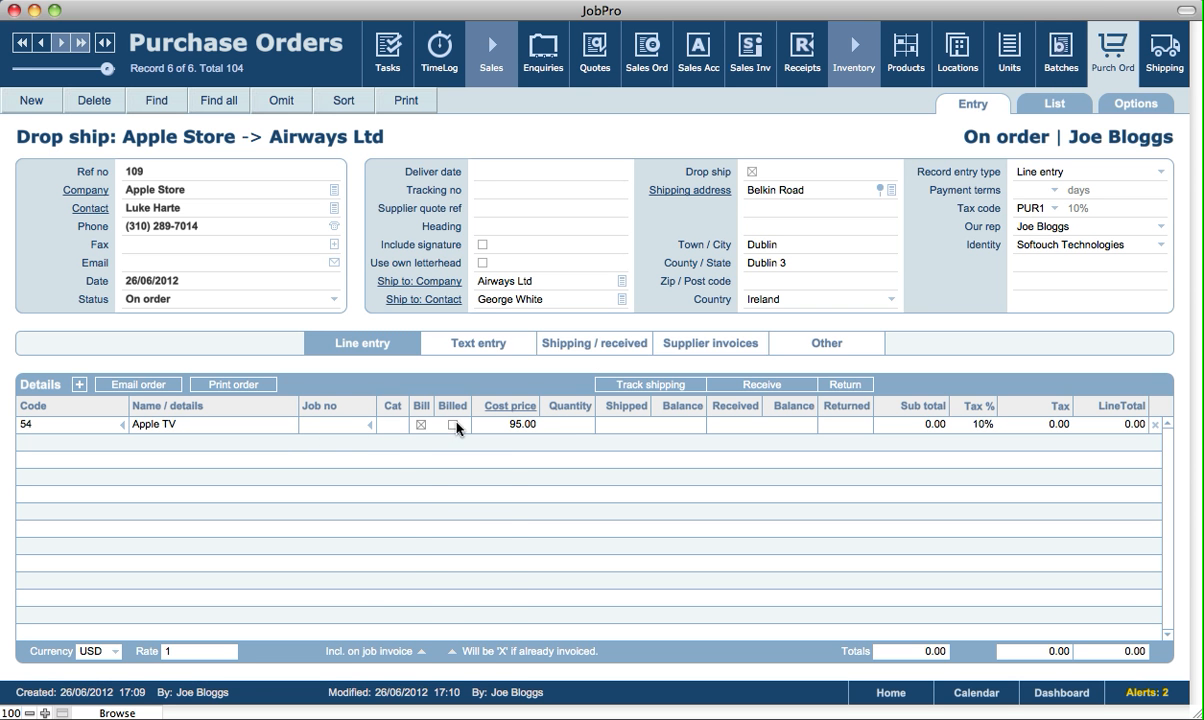
click(395, 425)
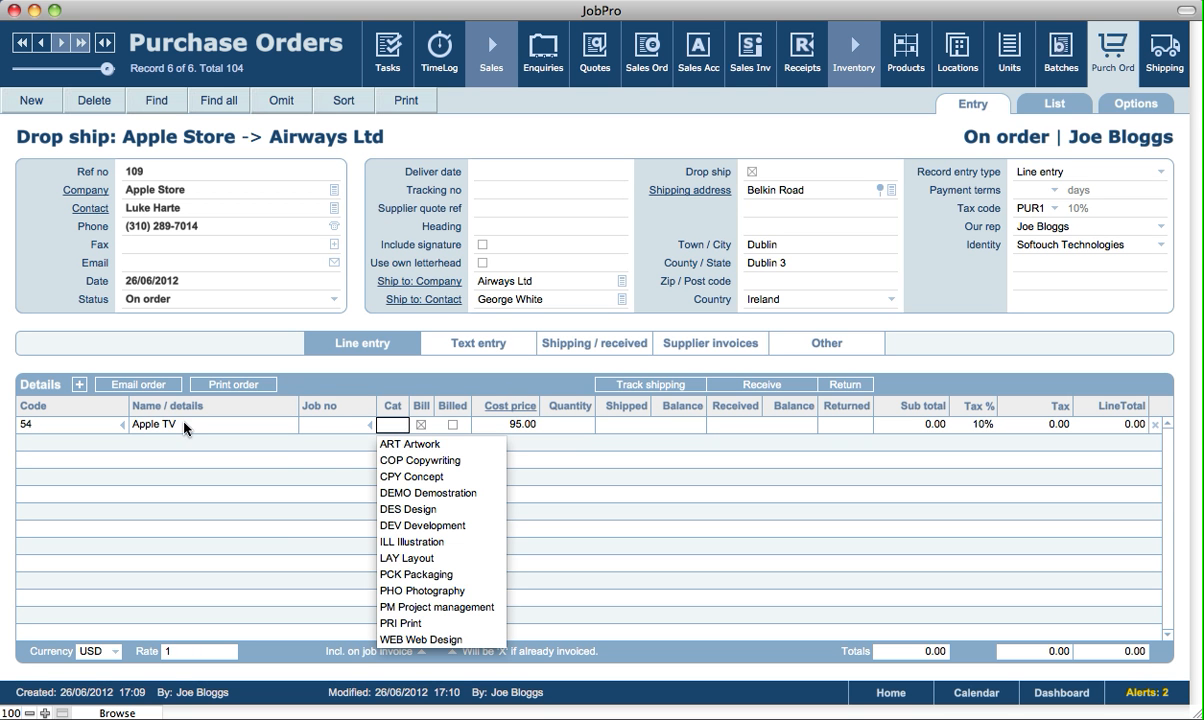
click(488, 370)
text(2)
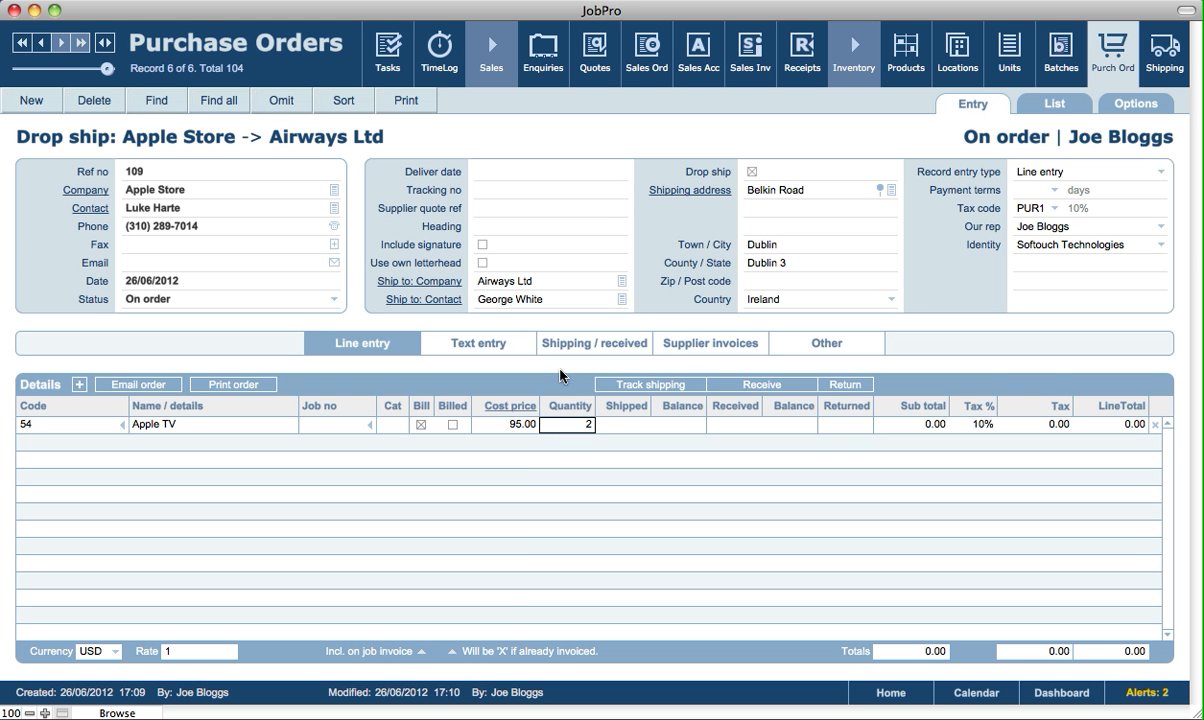
click(602, 418)
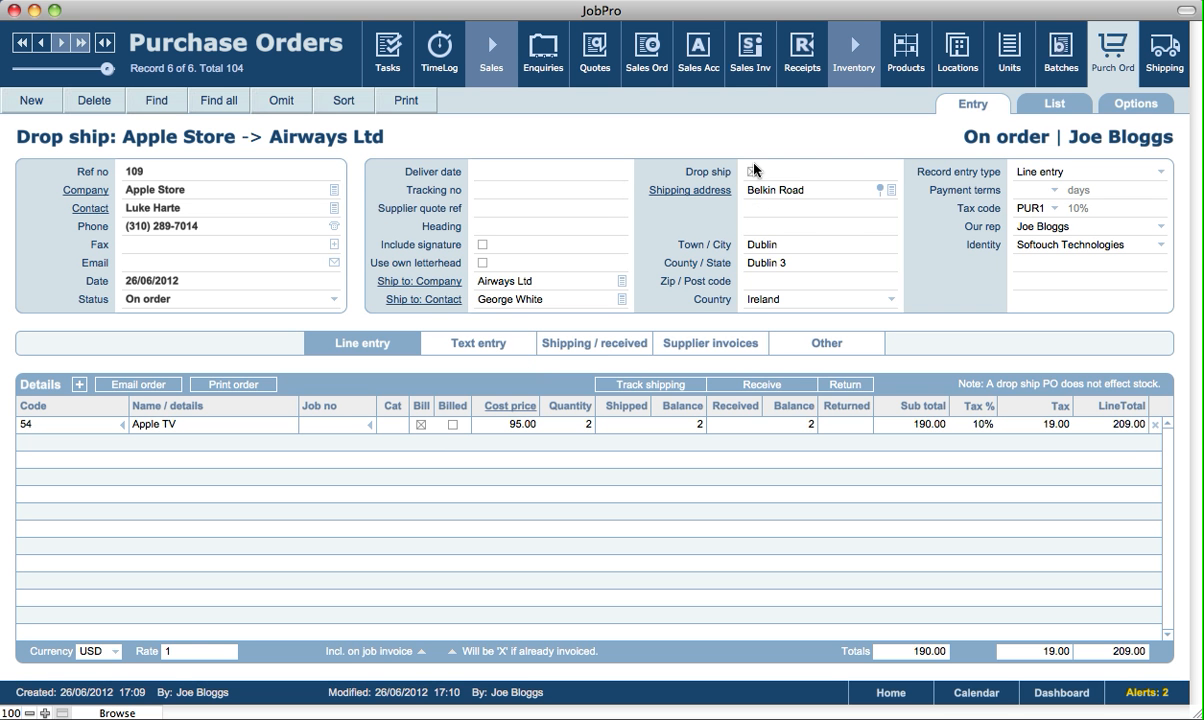
Record delivery of the 2 drop-shipped Apple TVs
click(629, 424)
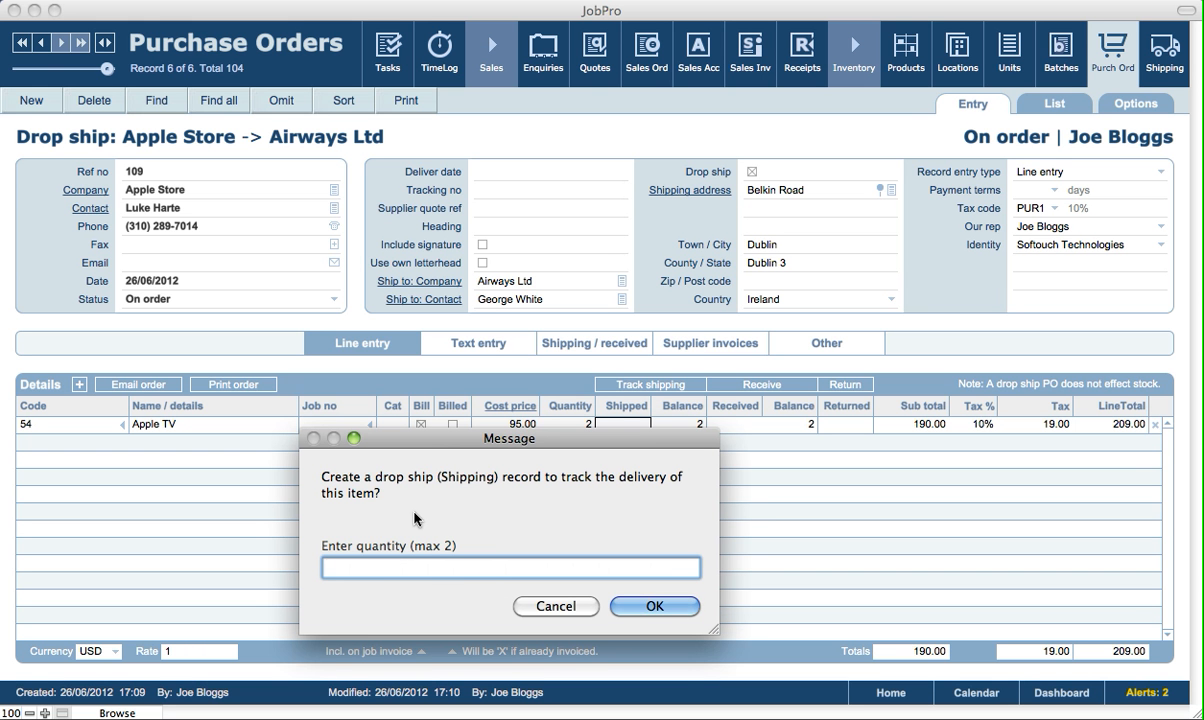
text(2)
click(655, 607)
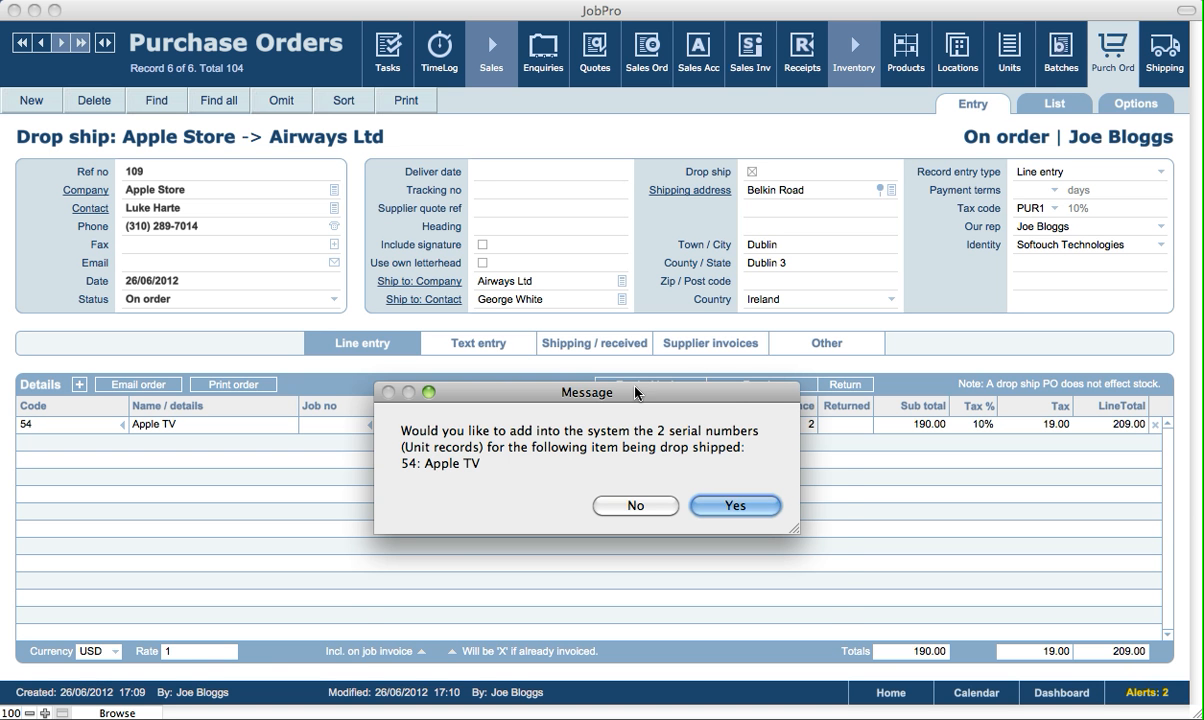
Generate serial numbers for the 2 Apple TVs, starting at 548097 with length 10
drag(636, 394, 660, 481)
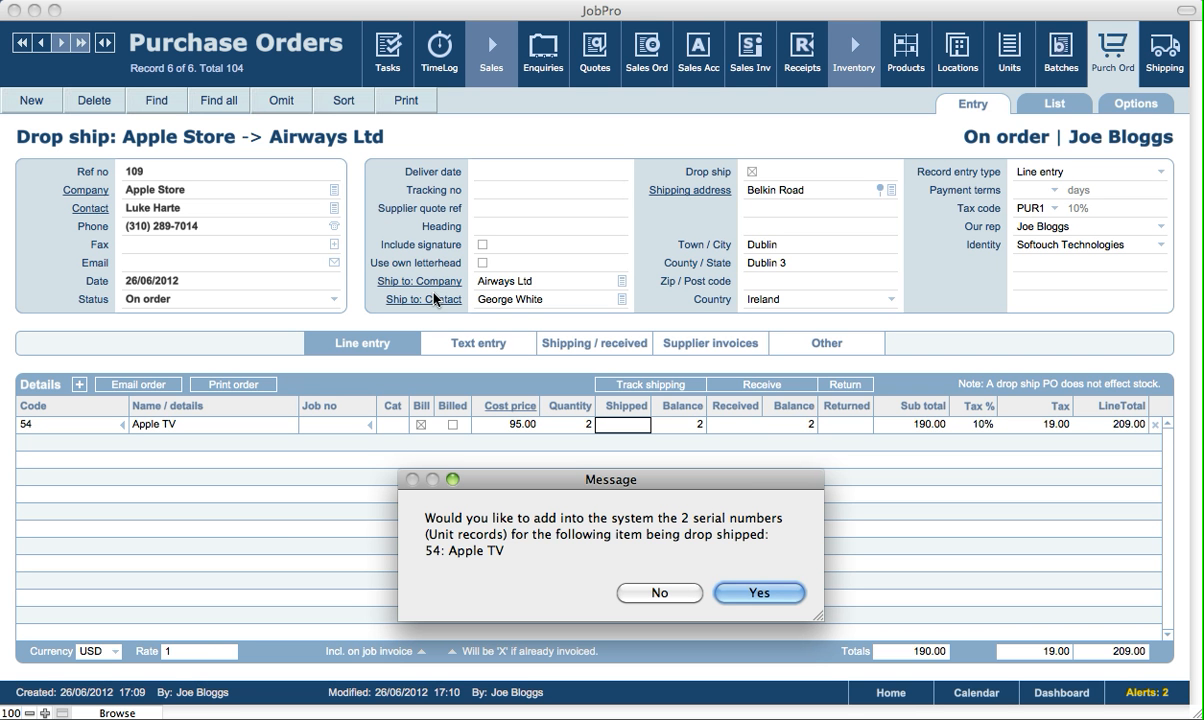
click(753, 599)
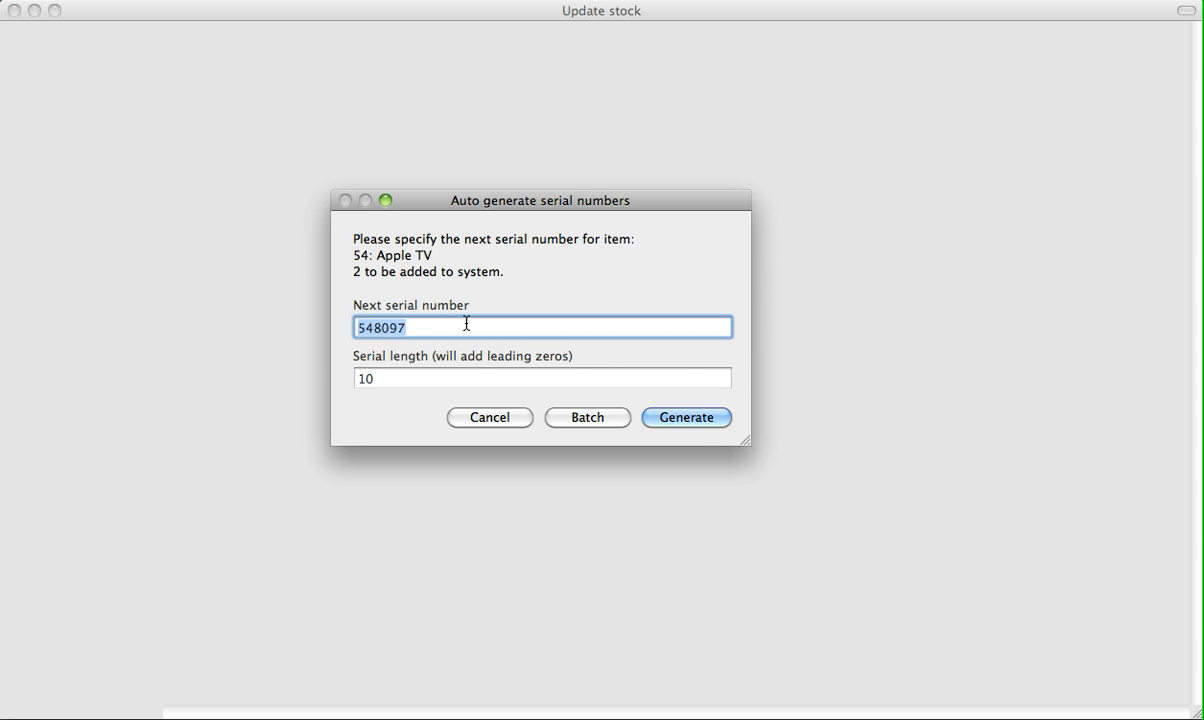
click(695, 420)
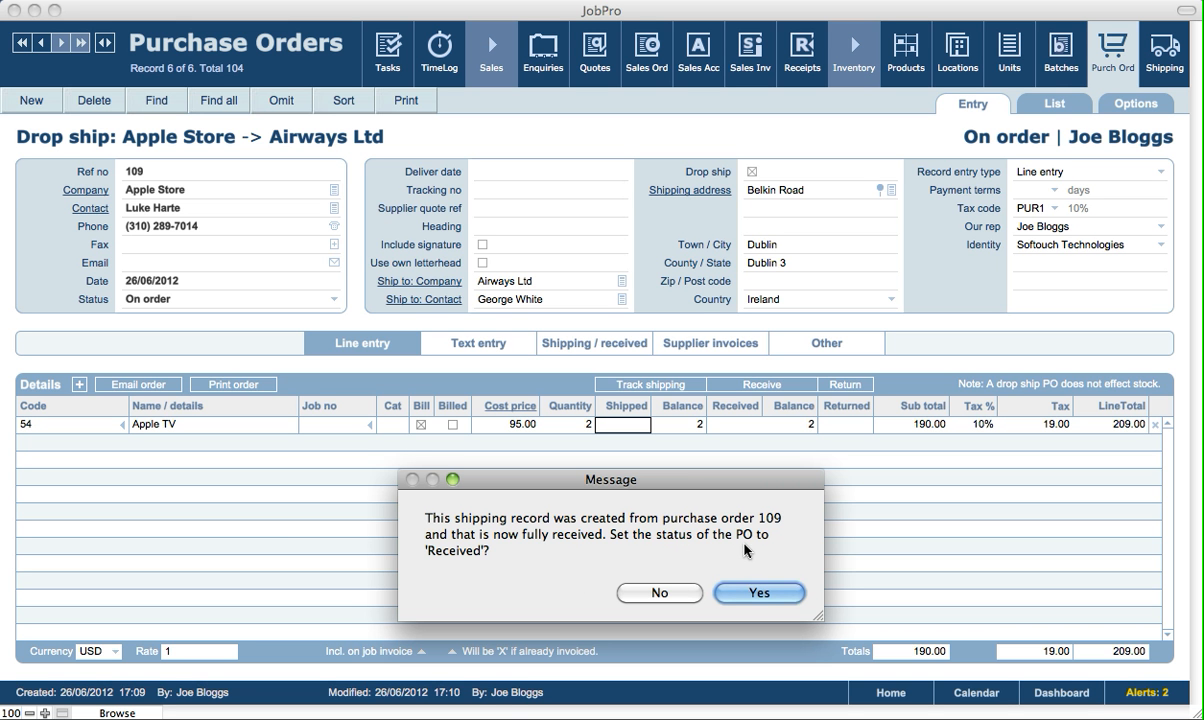
Set PO 109's status to Received and attempt to track its shipment
click(760, 595)
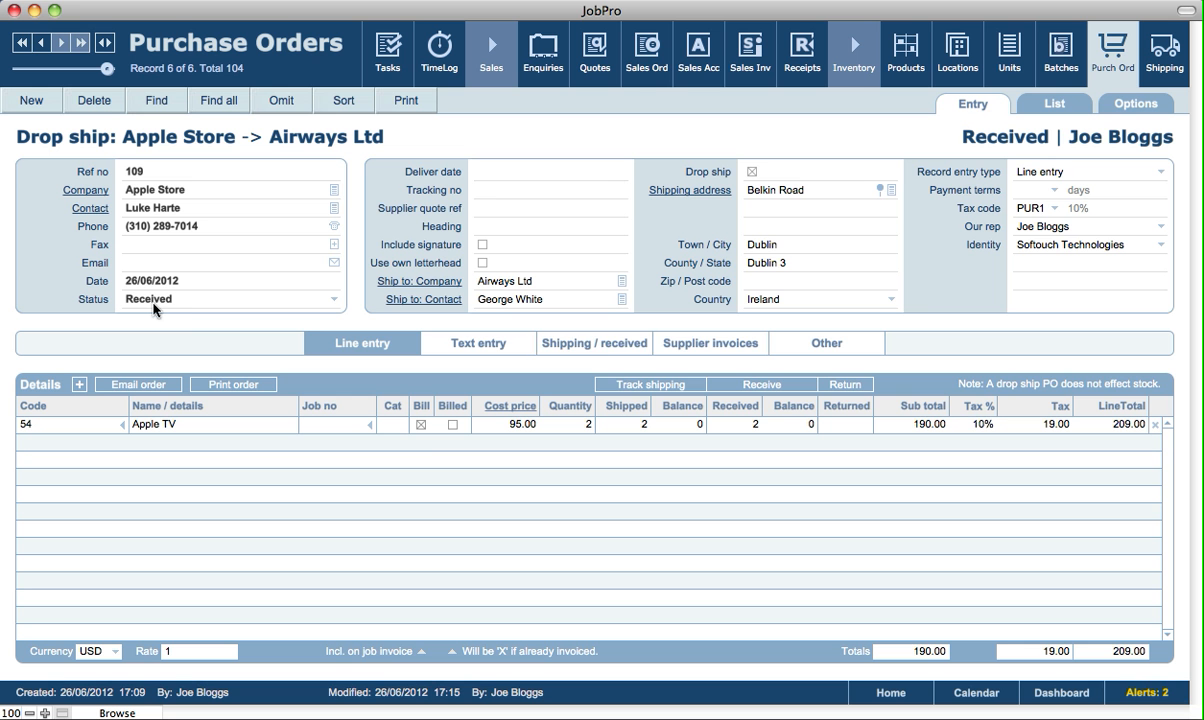
click(630, 389)
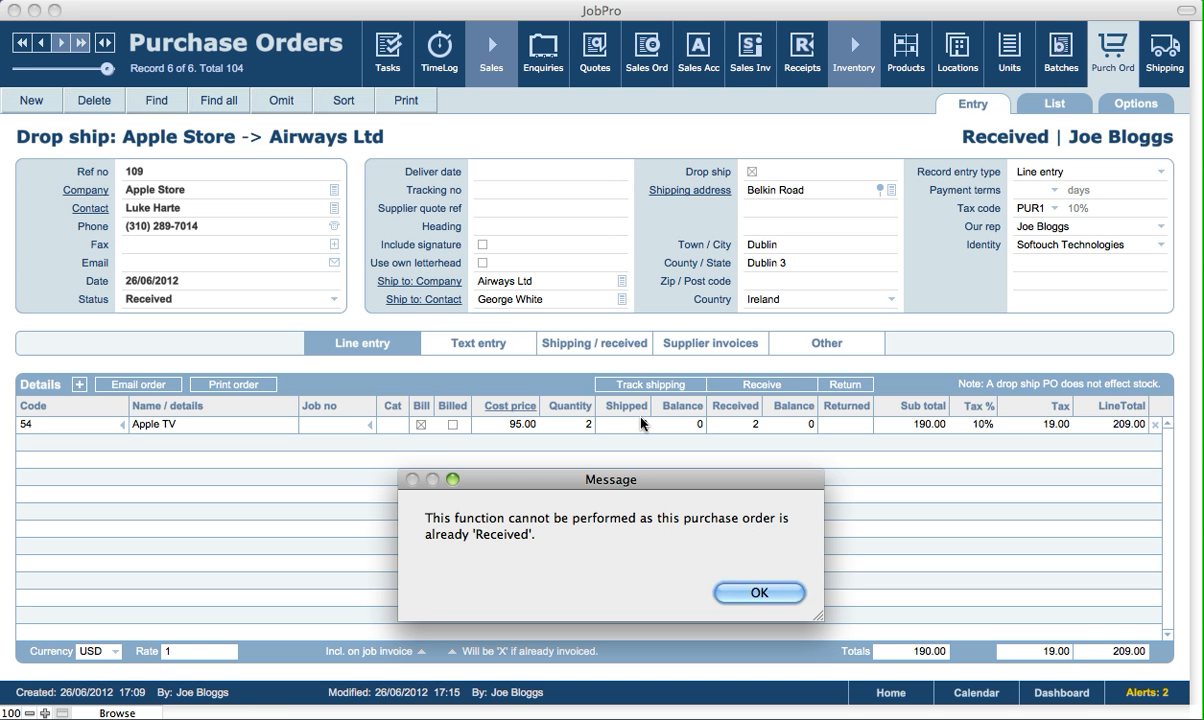
Dismiss the already-Received warning and view shipping records showing drop shipment 242
click(757, 591)
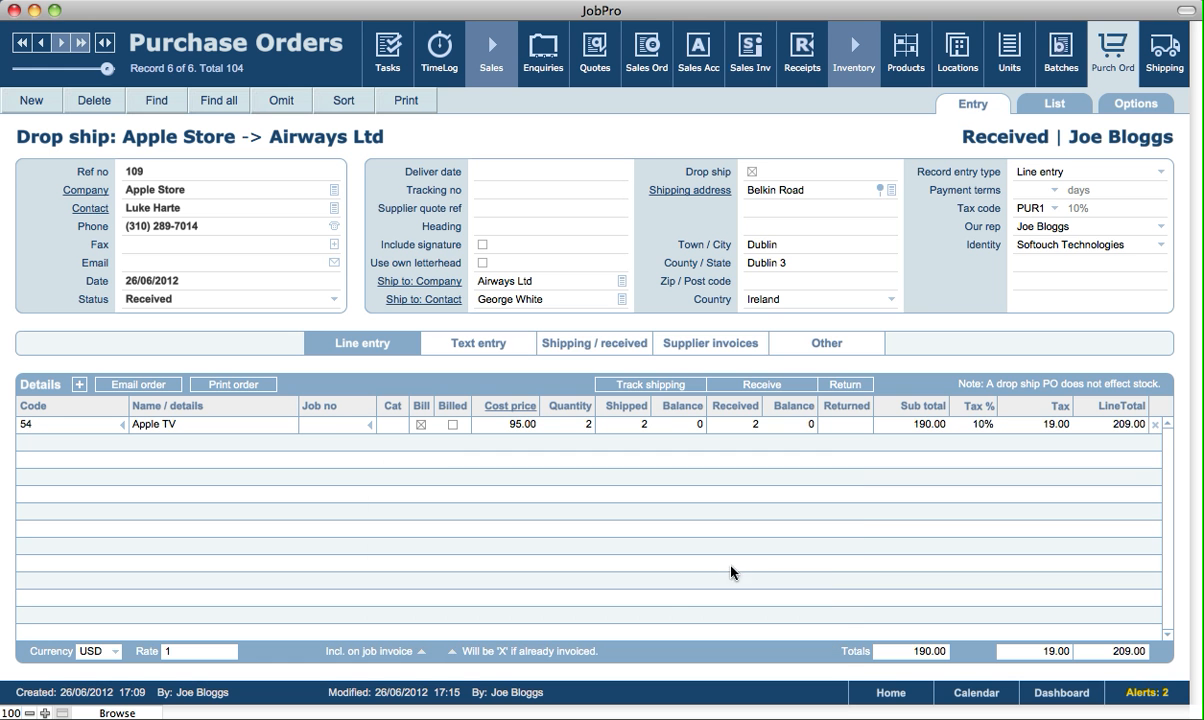
click(589, 345)
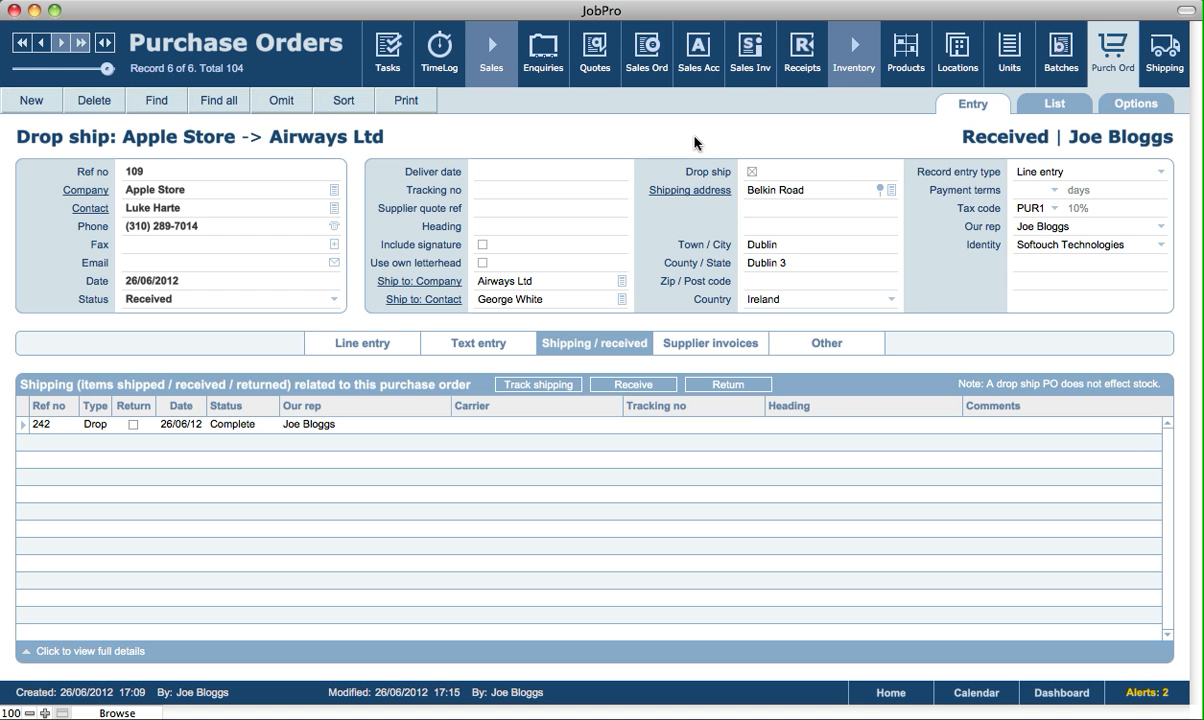
Create purchase order 110 with Apple Store as the supplier
click(31, 103)
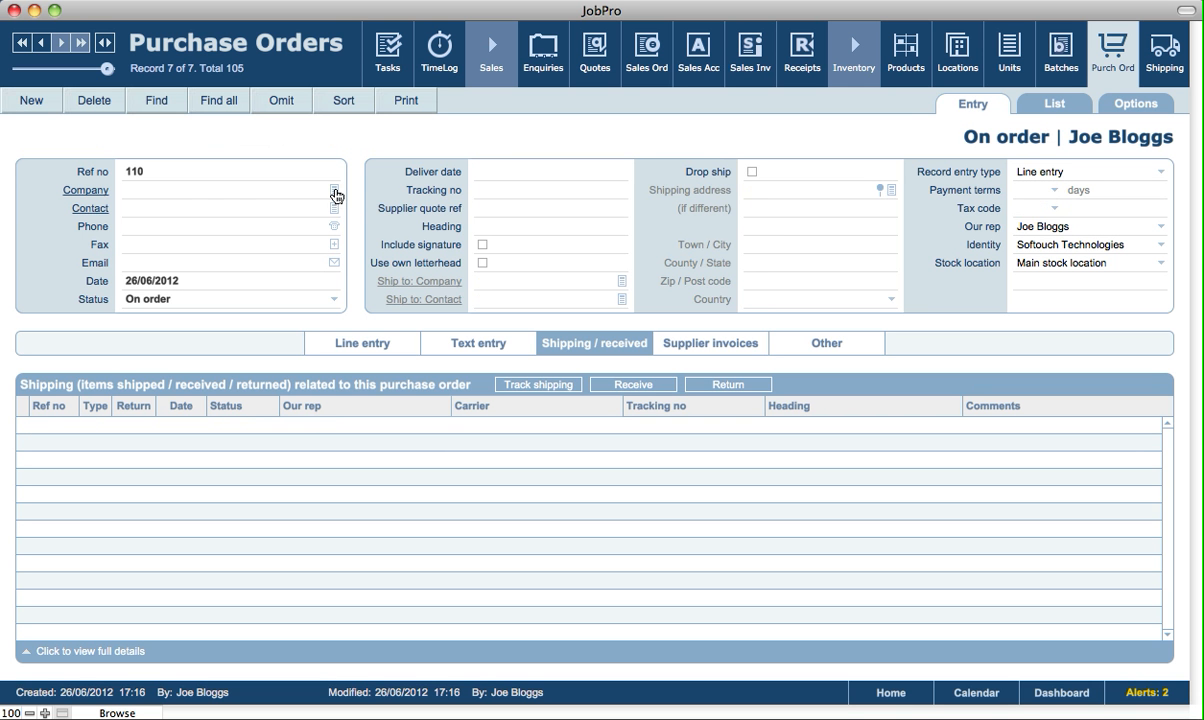
click(334, 190)
click(82, 111)
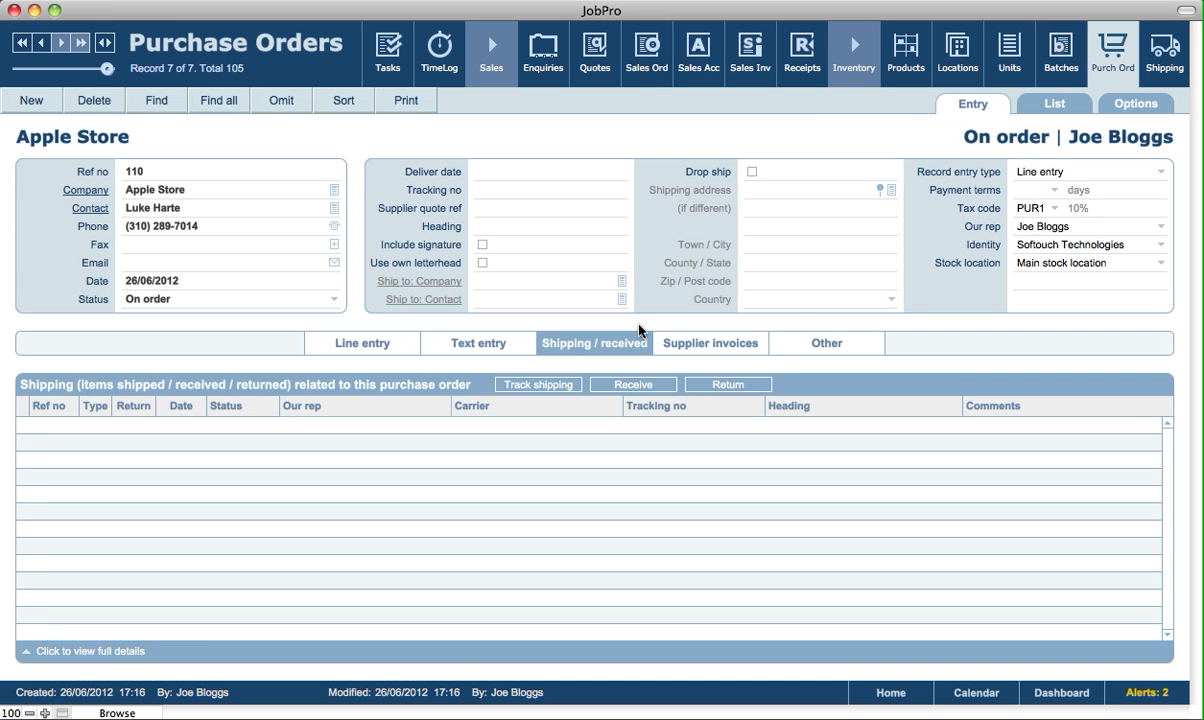
Add an order line for product 54 Apple TV, quantity 5 at 95.00, totalling 522.50
click(331, 349)
click(79, 384)
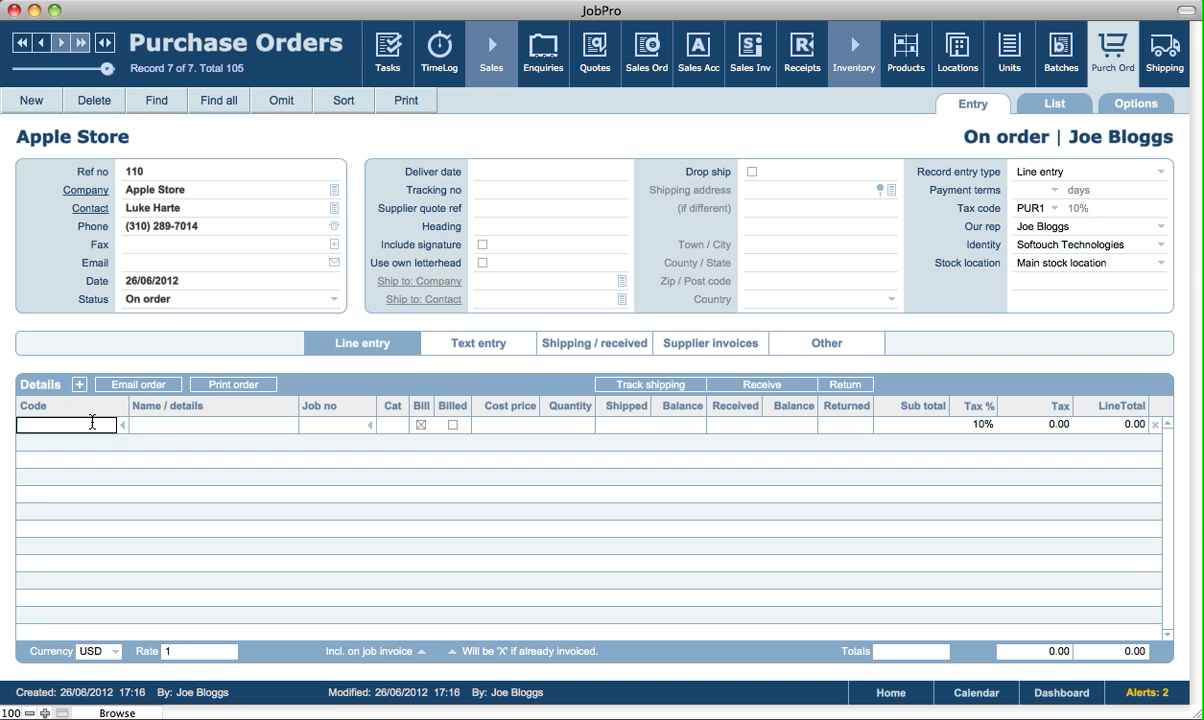
click(92, 422)
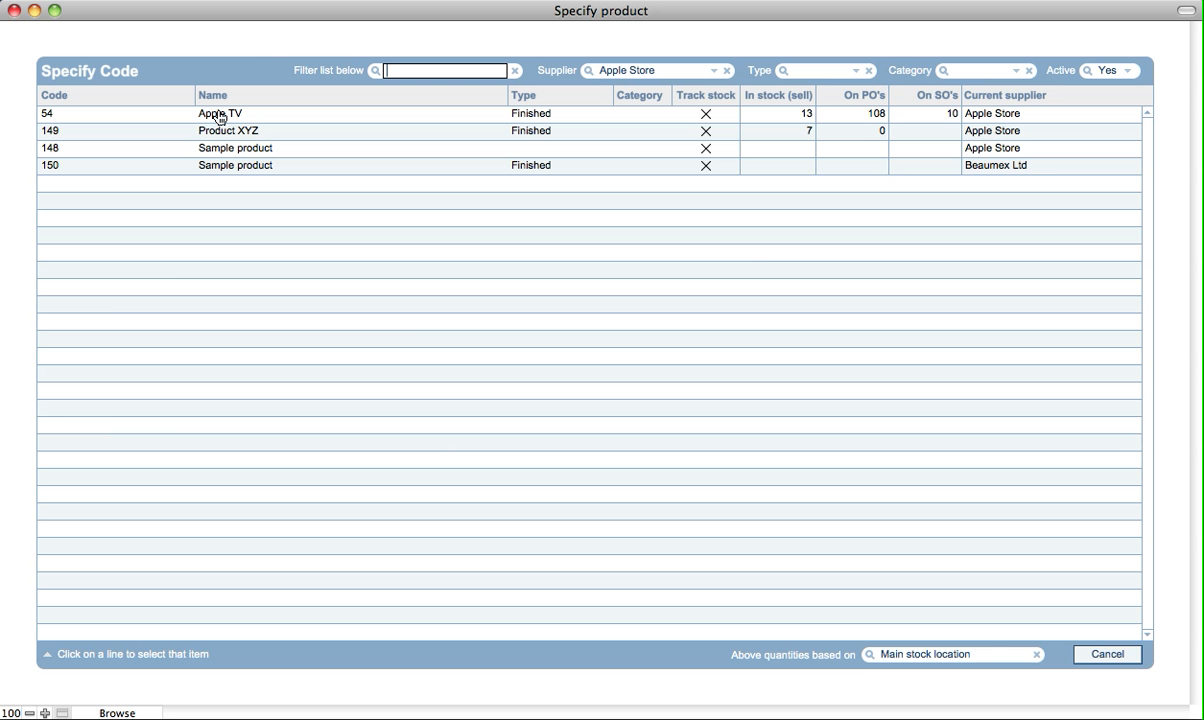
click(218, 118)
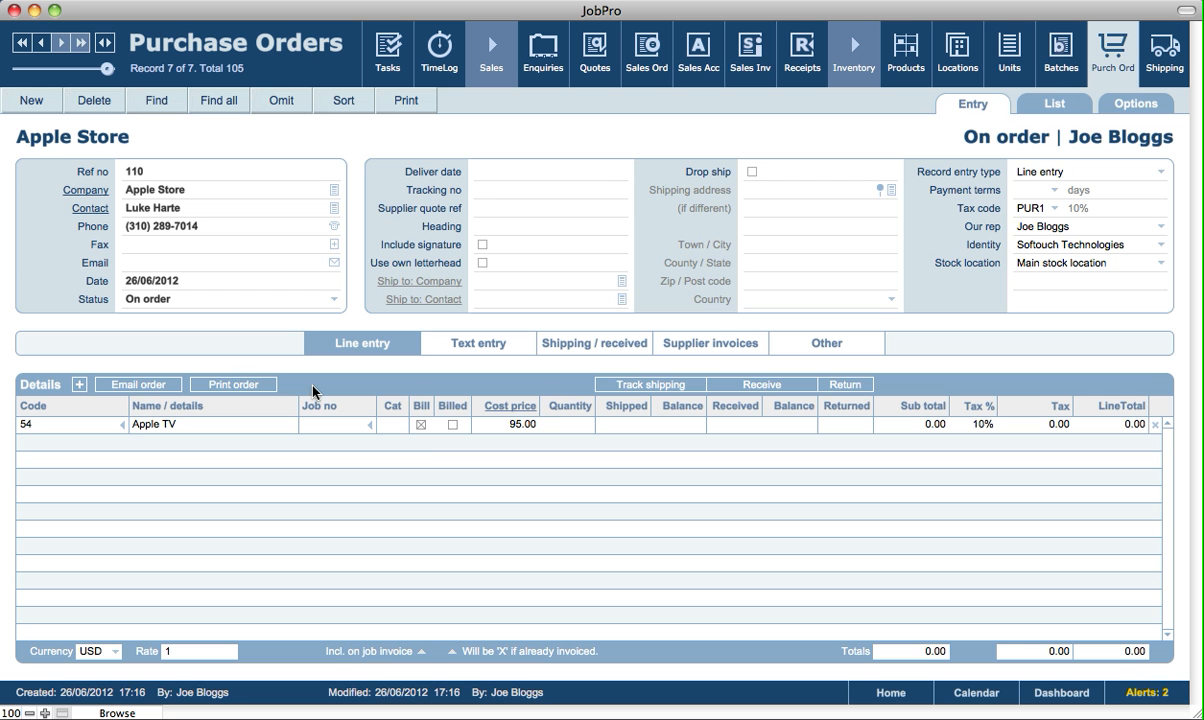
click(556, 426)
text(5)
click(556, 383)
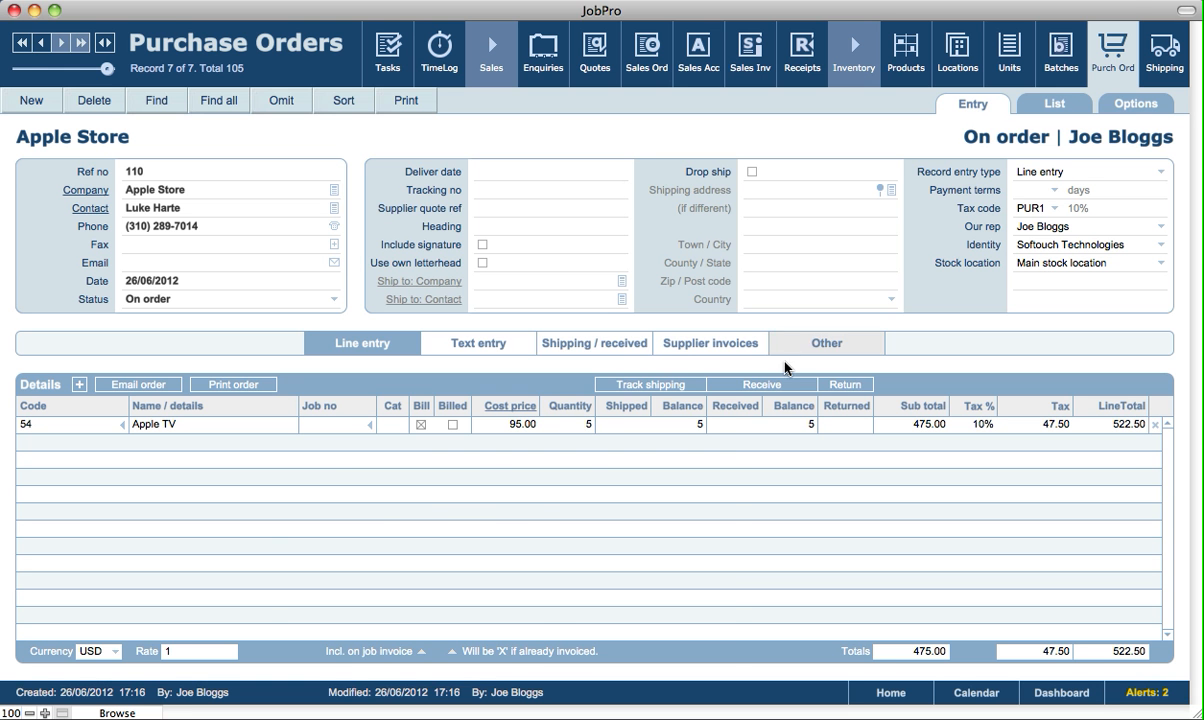
Record 3 of the Apple TVs as shipped, creating incoming shipment 243 in progress
click(615, 424)
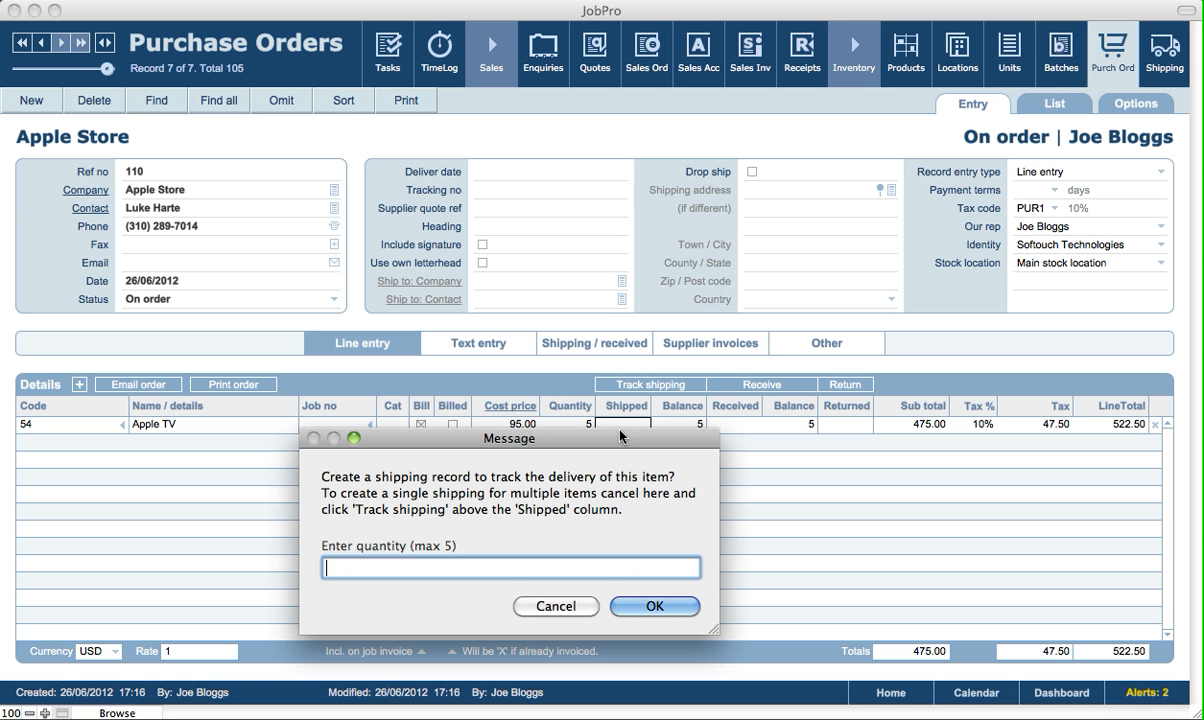
drag(604, 446, 659, 500)
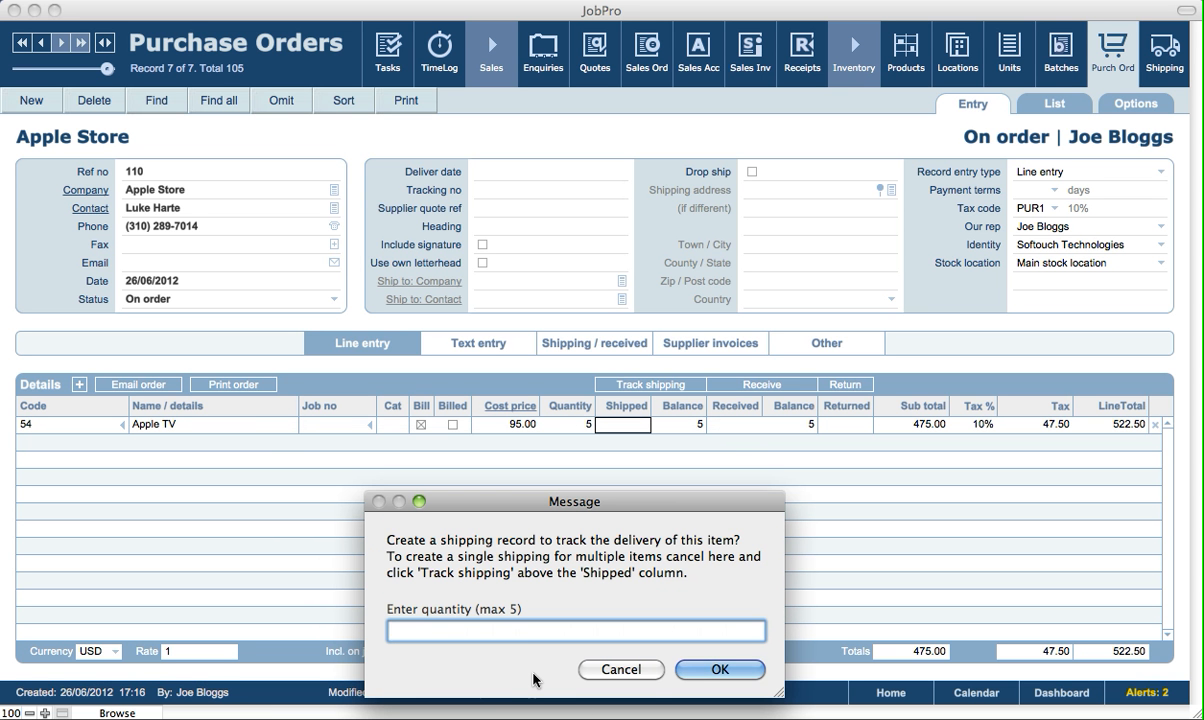
text(5)
click(712, 669)
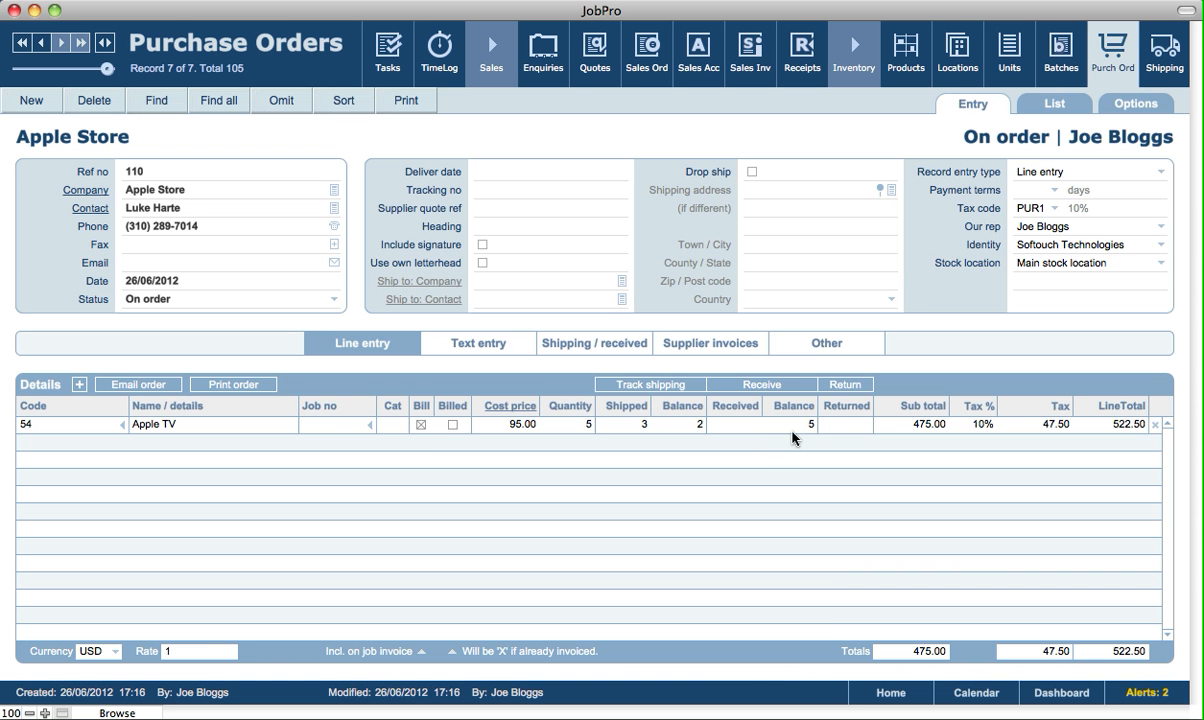
click(613, 343)
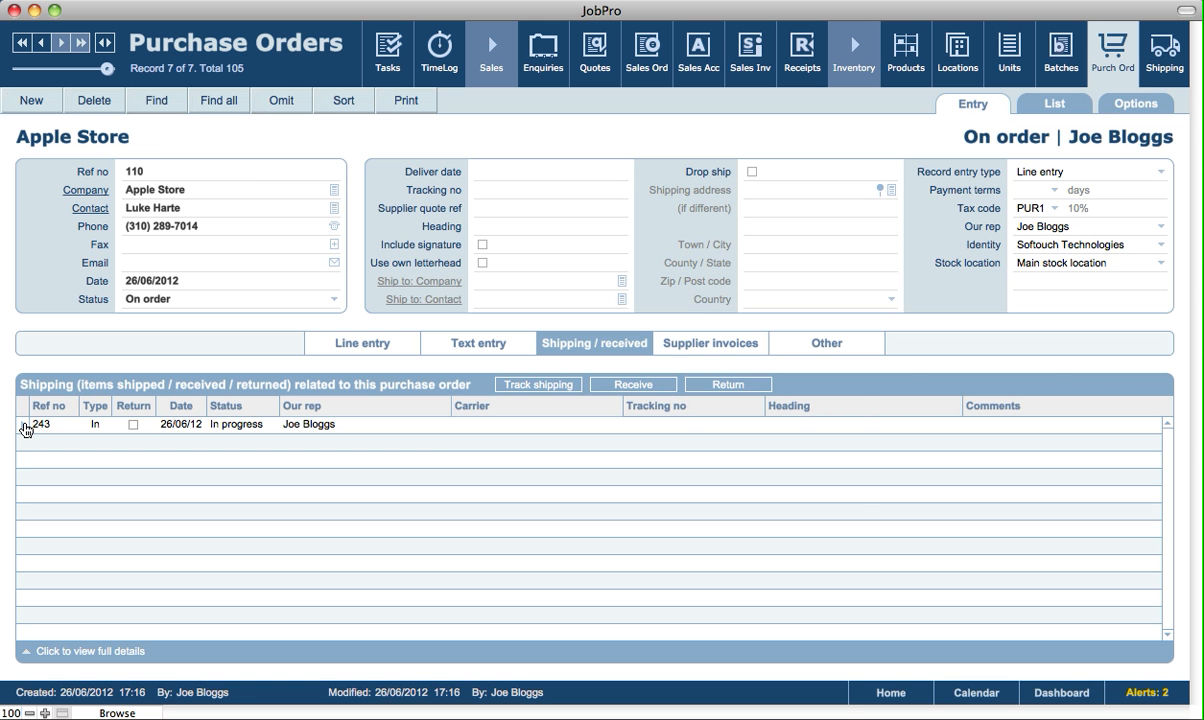
Set shipment 243's carrier to UPS, leave the date received empty, and view tracking details
click(25, 428)
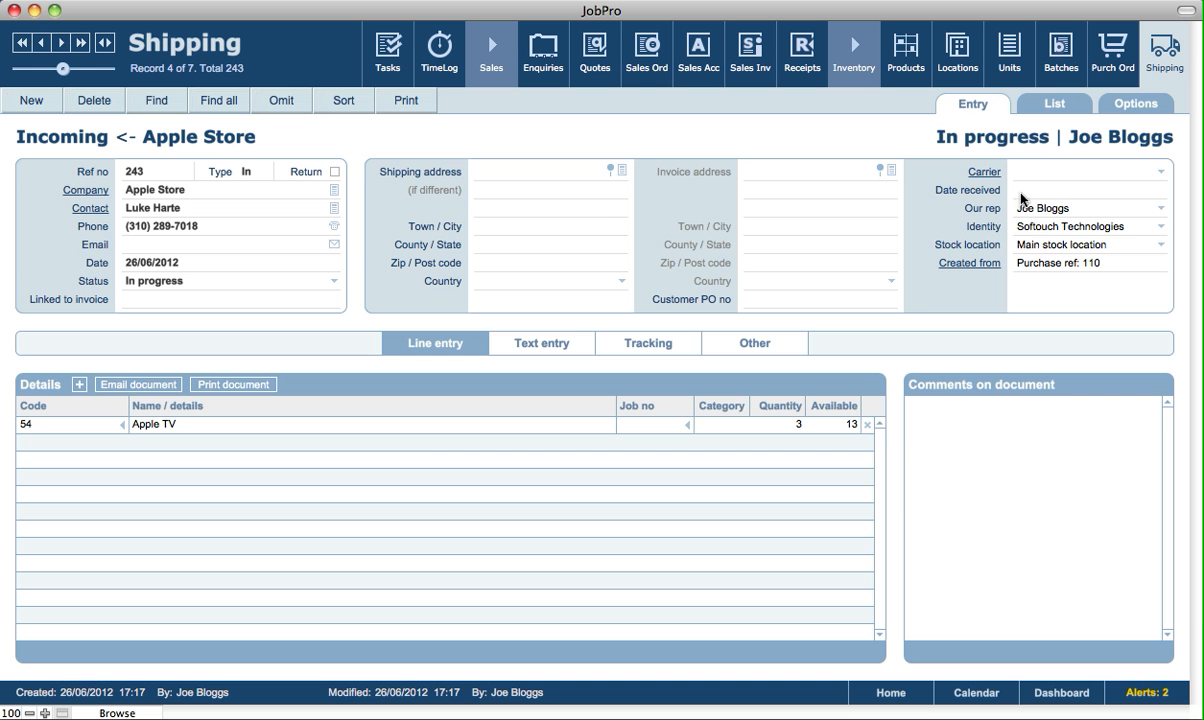
click(1047, 172)
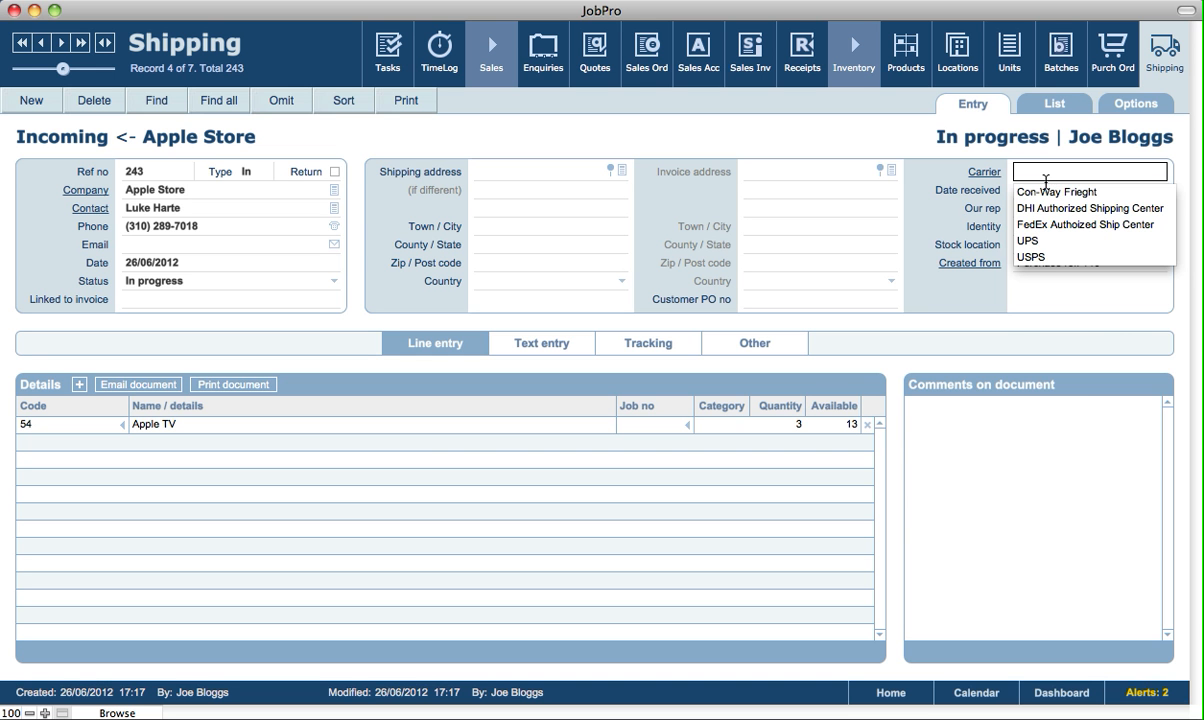
click(1028, 241)
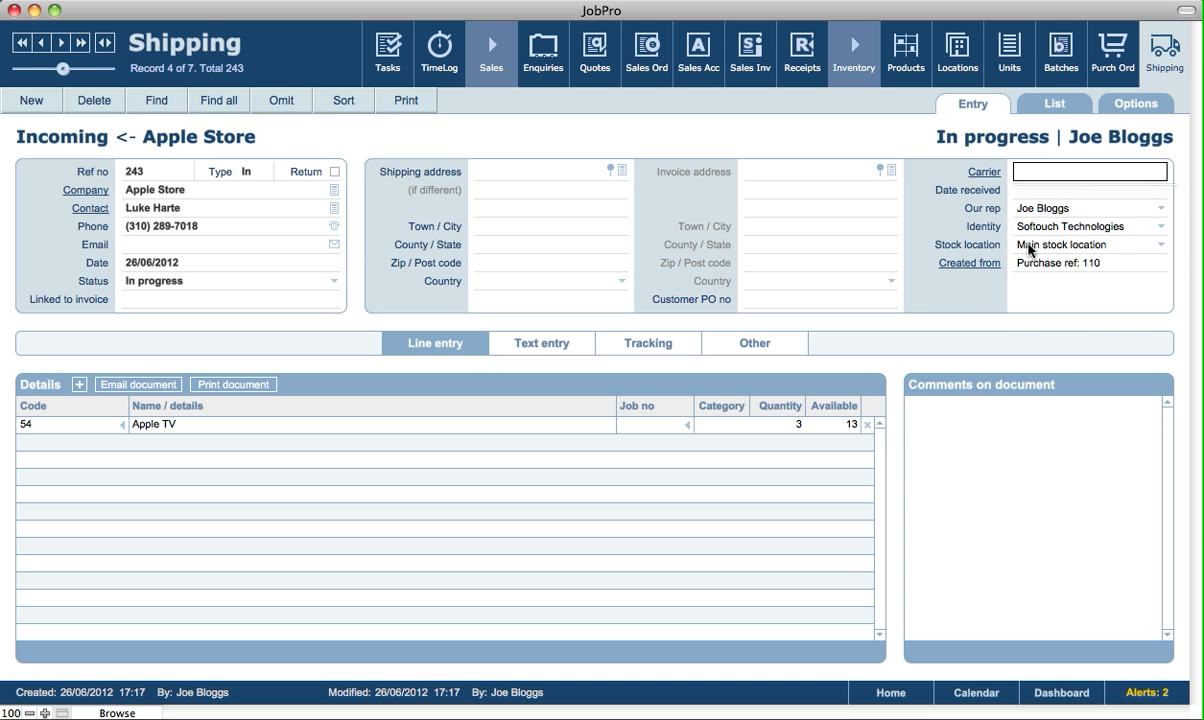
click(818, 150)
click(818, 150)
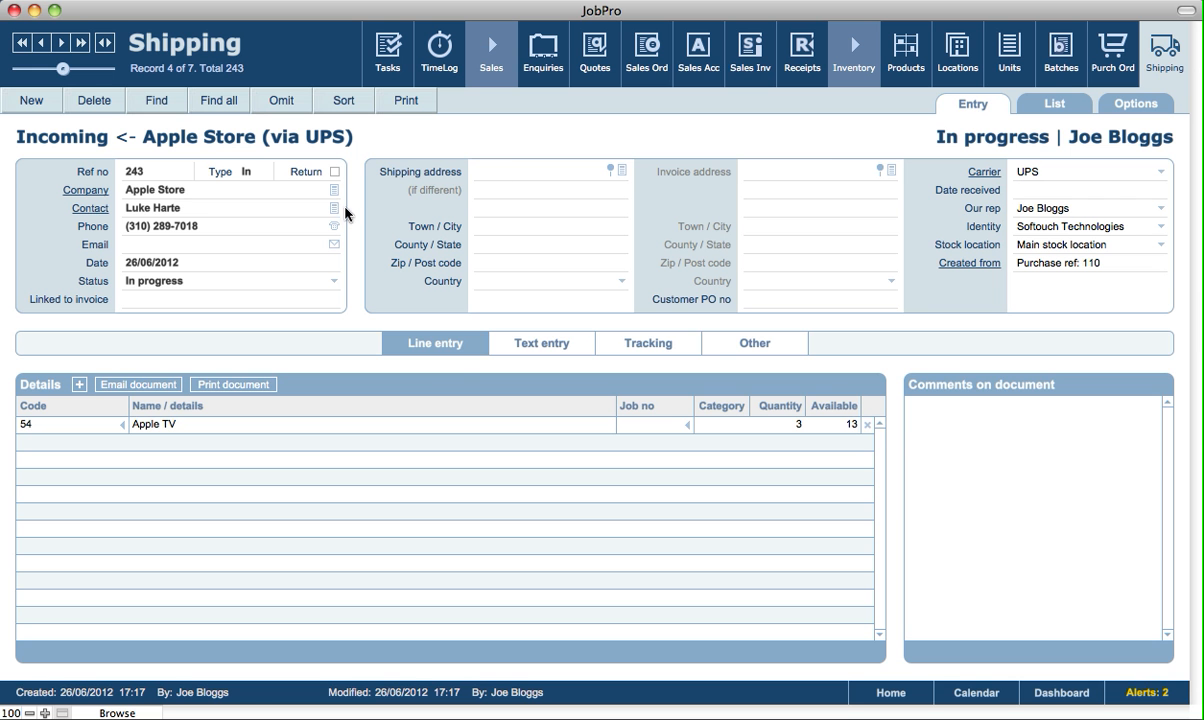
click(655, 346)
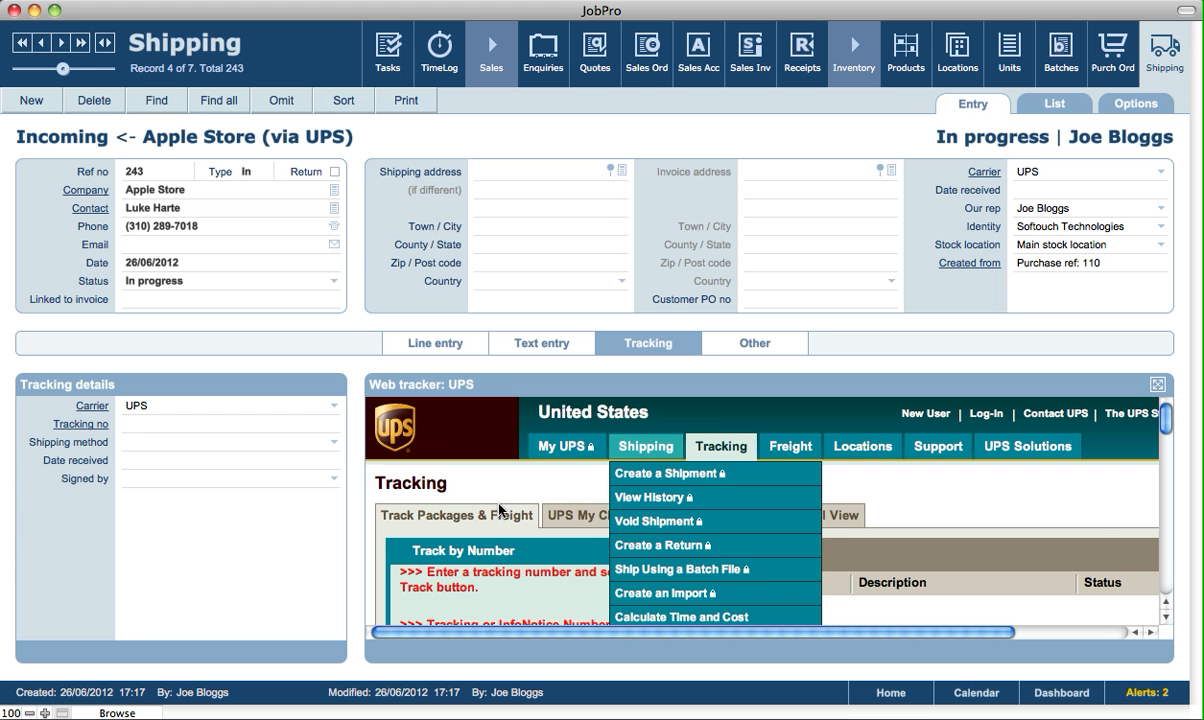
click(138, 424)
text(2134234234)
click(245, 373)
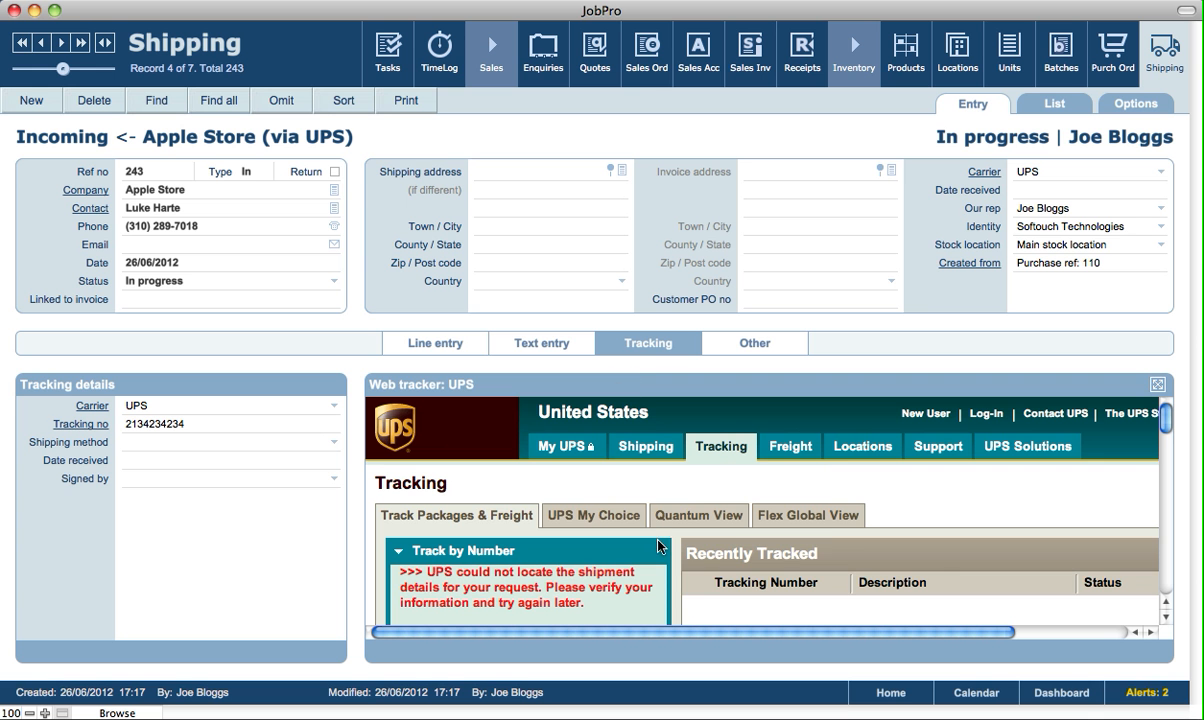
click(1157, 387)
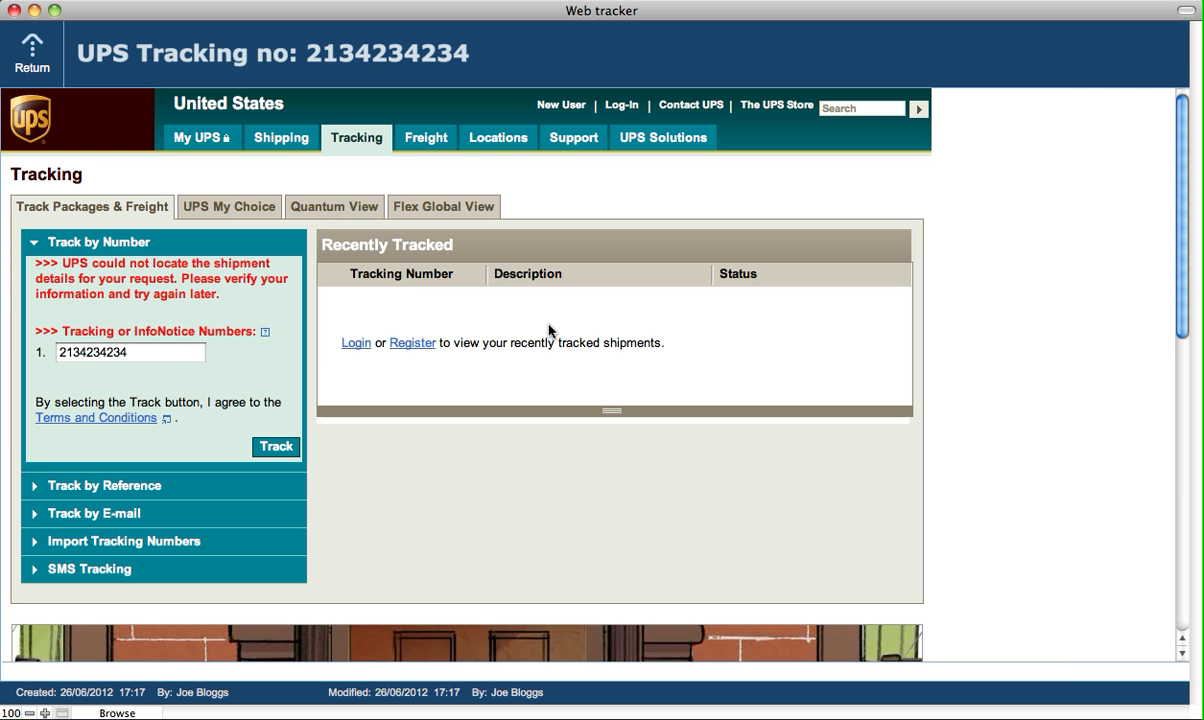
mouse_move(1178, 297)
mouse_down()
mouse_move(1185, 546)
mouse_move(1196, 312)
mouse_move(1156, 306)
mouse_up()
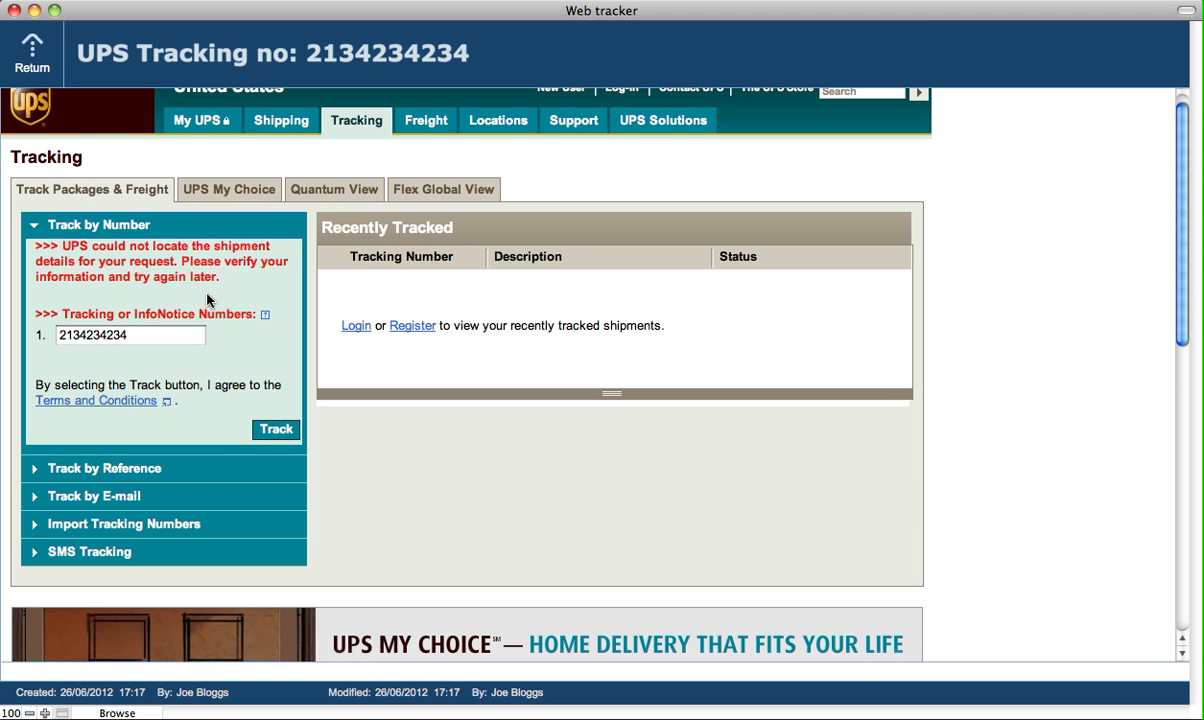
scroll(207, 298, up, 1)
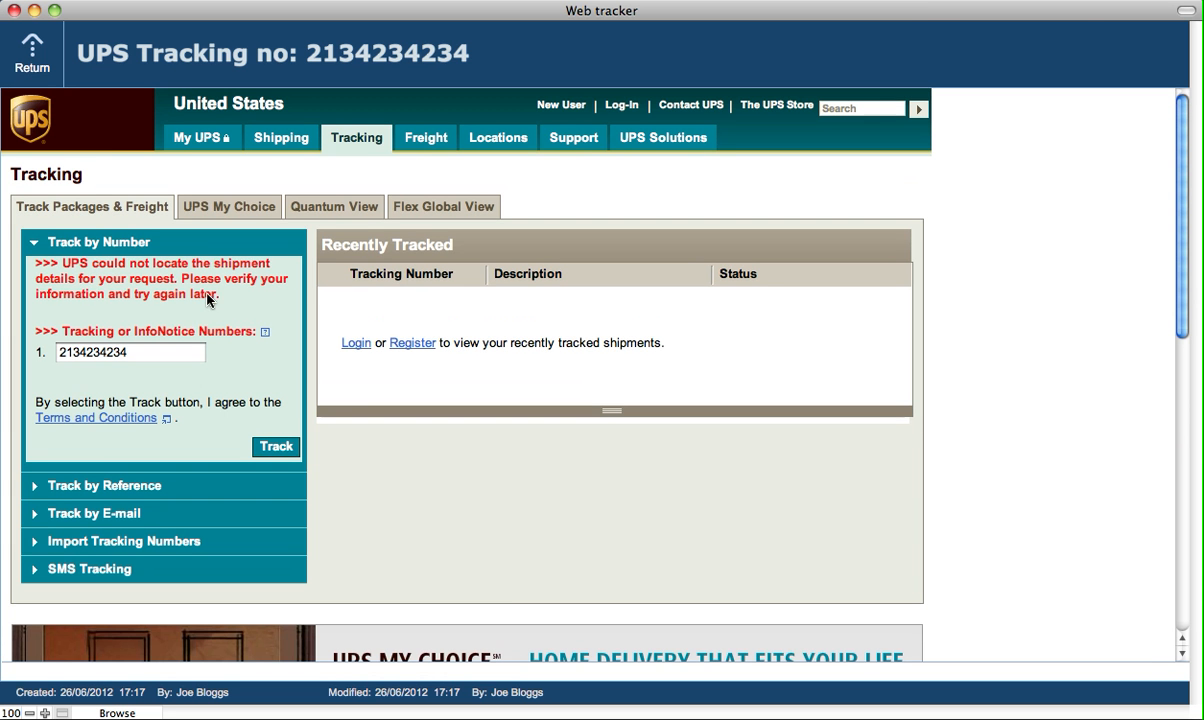
click(36, 56)
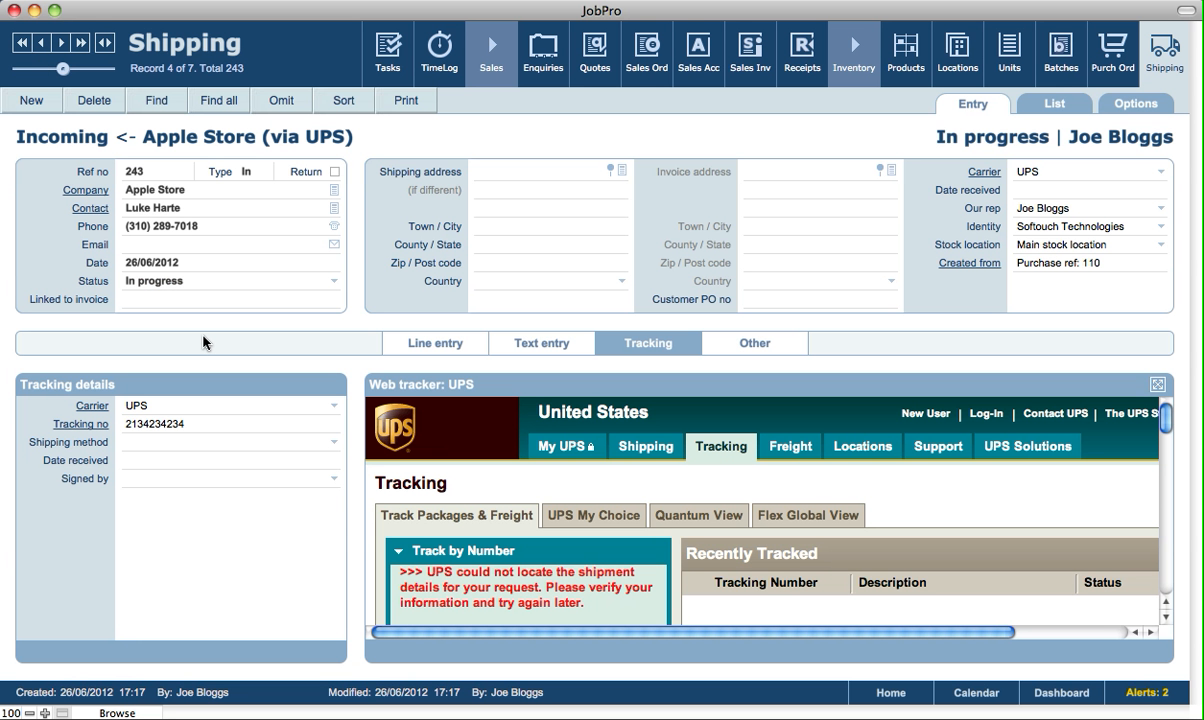
Mark shipment 243 Complete, generate serials for the 3 Apple TVs, and preview the goods-received note
click(182, 284)
click(152, 318)
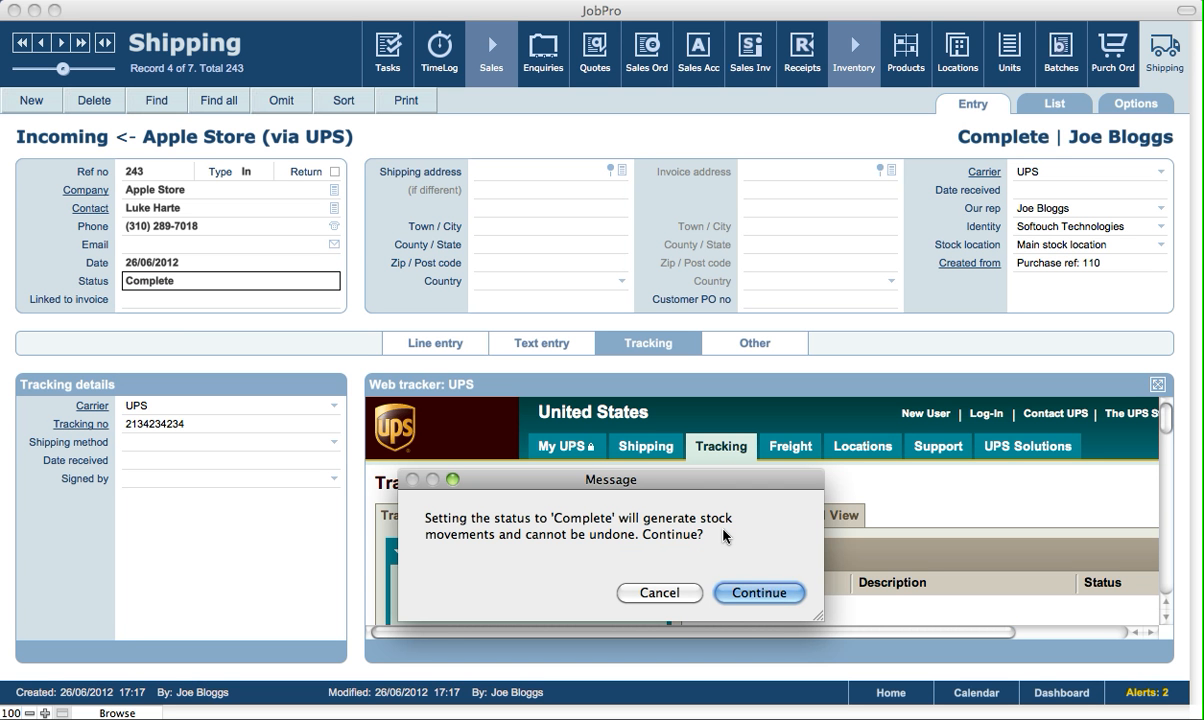
click(778, 600)
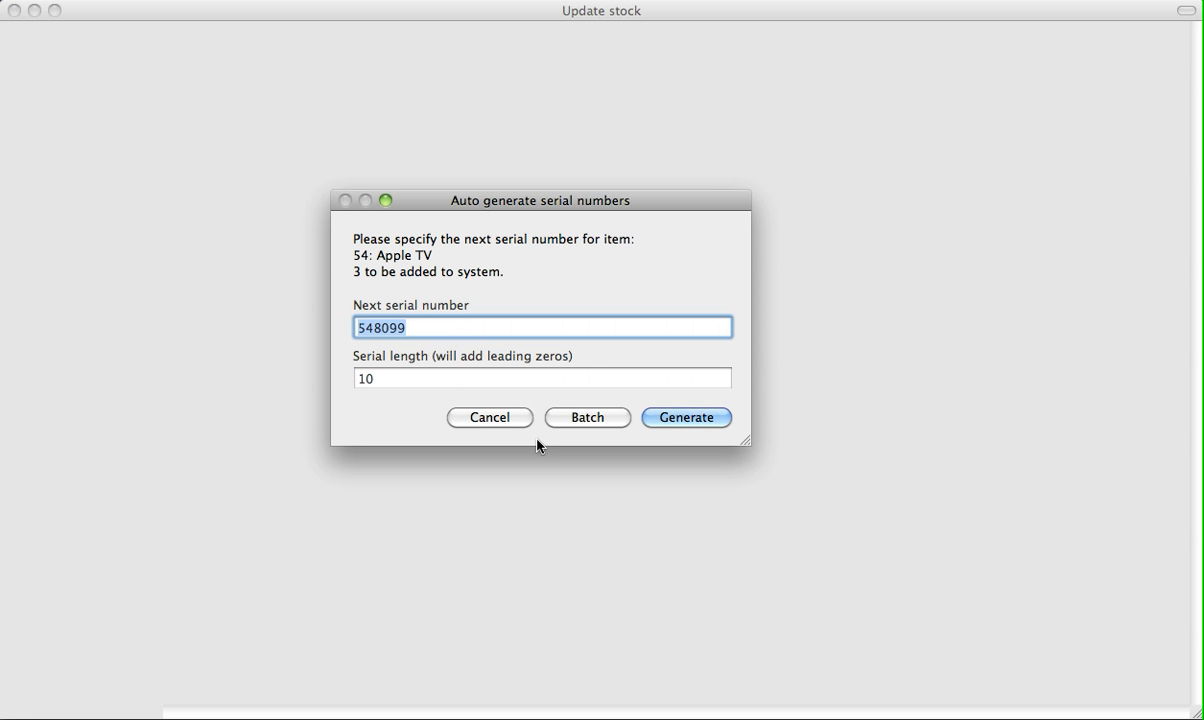
click(670, 418)
click(422, 106)
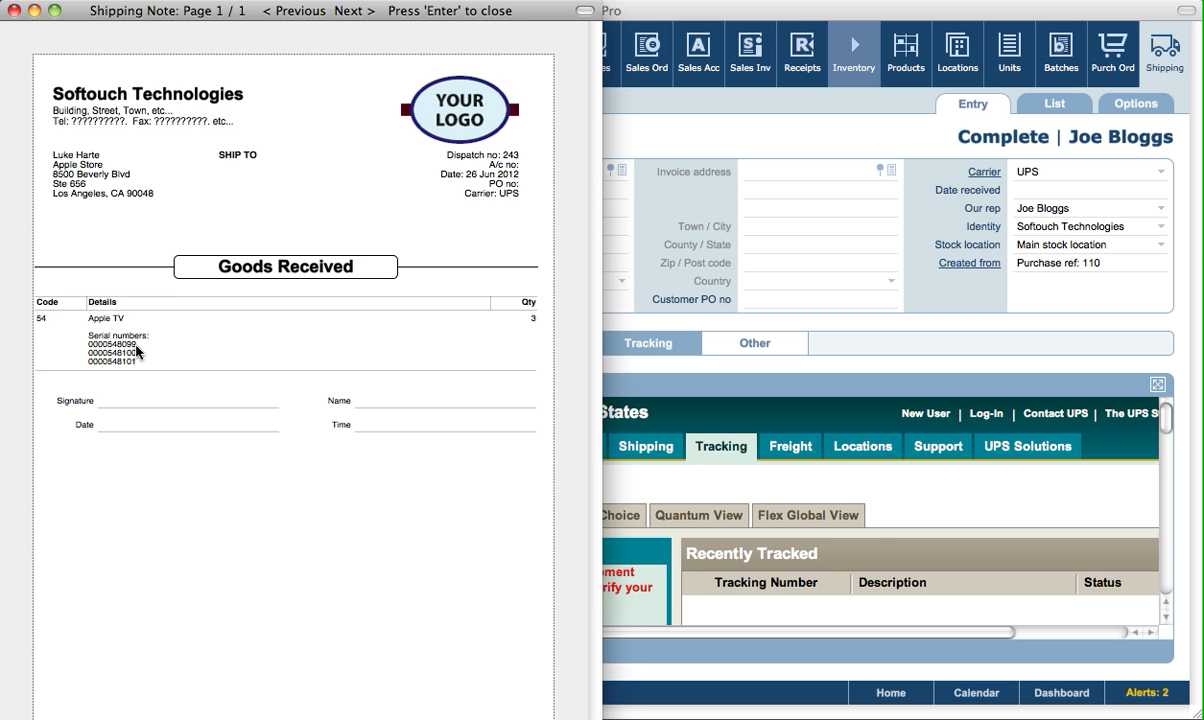
key(Return)
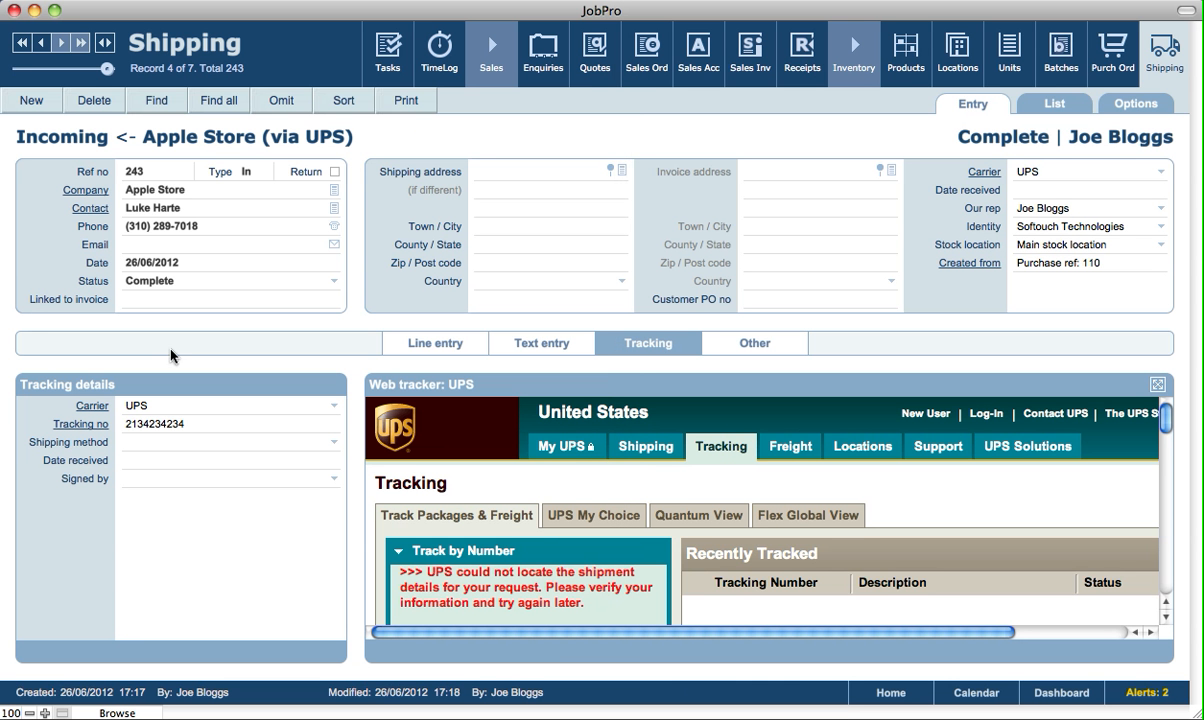
Open purchase order 110 from the shipment and show its Apple TV line with 3 received
click(970, 264)
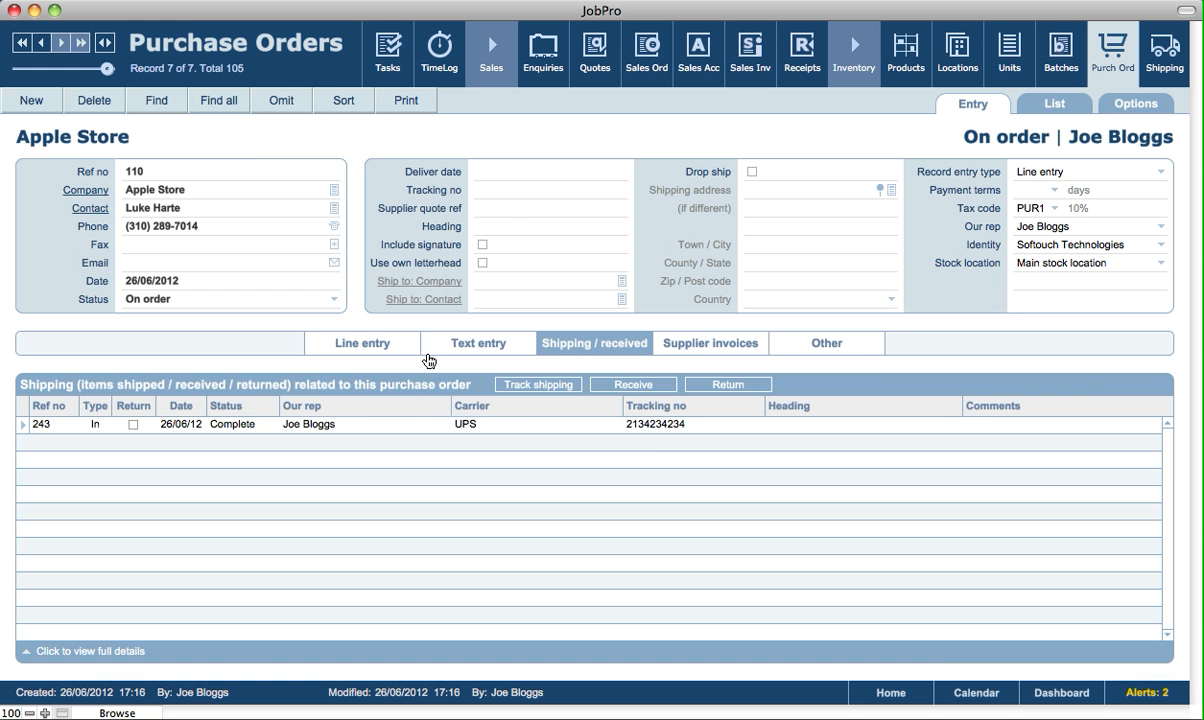
click(383, 344)
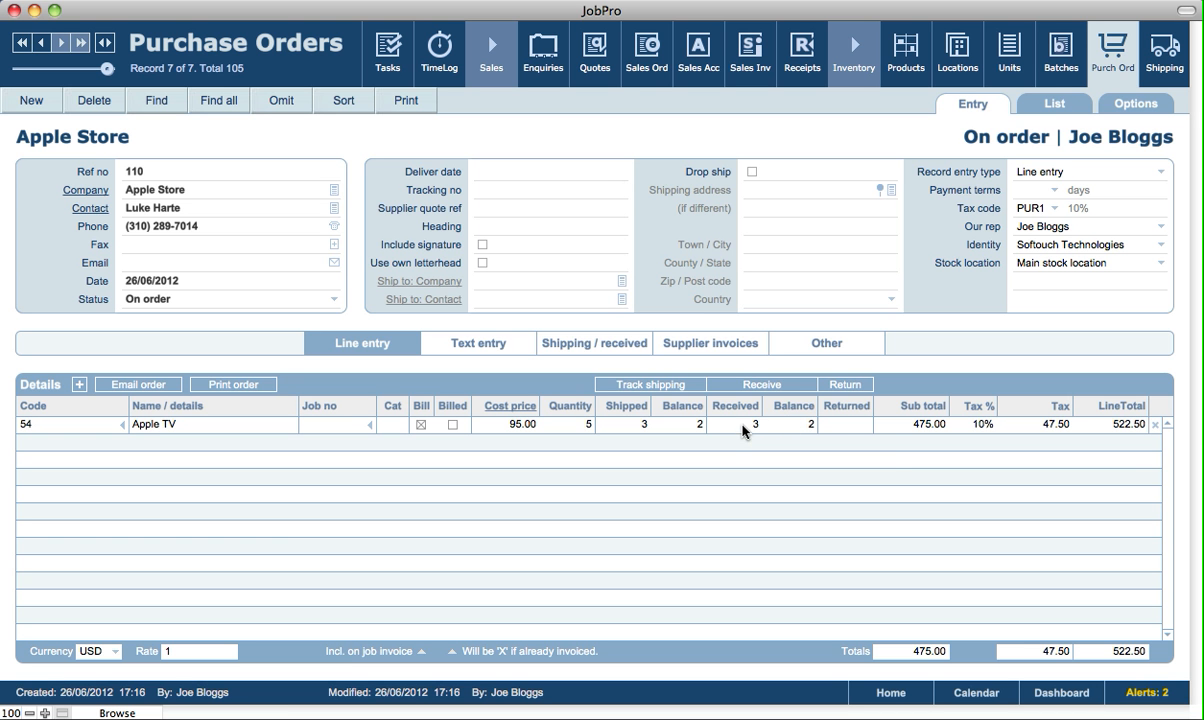
mouse_move(634, 428)
Receive the remaining 2 Apple TVs with generated serials and set the order status to Received
click(744, 425)
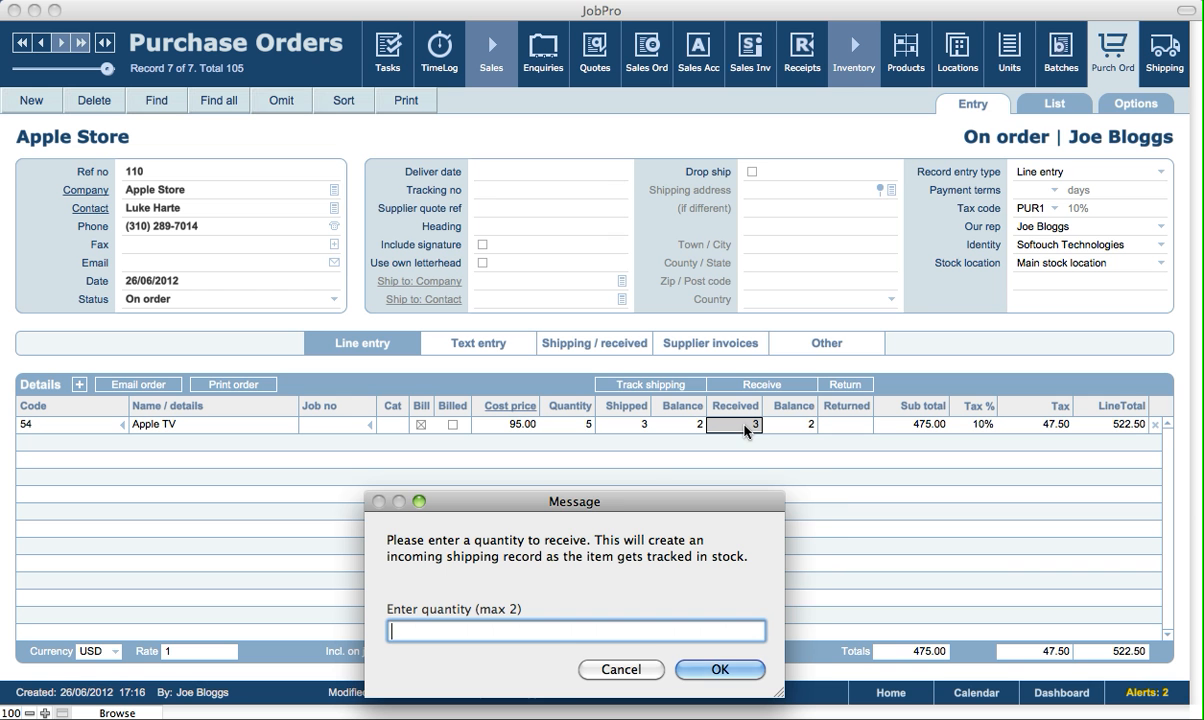
drag(618, 511, 636, 505)
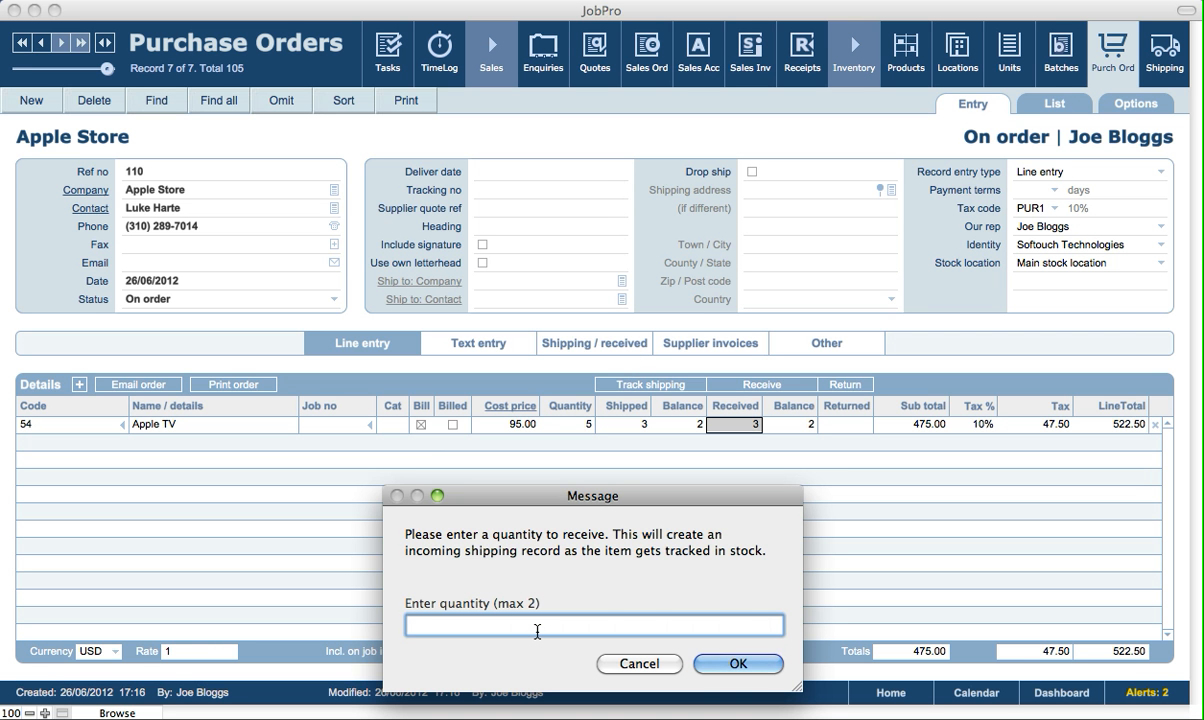
text(2)
click(737, 664)
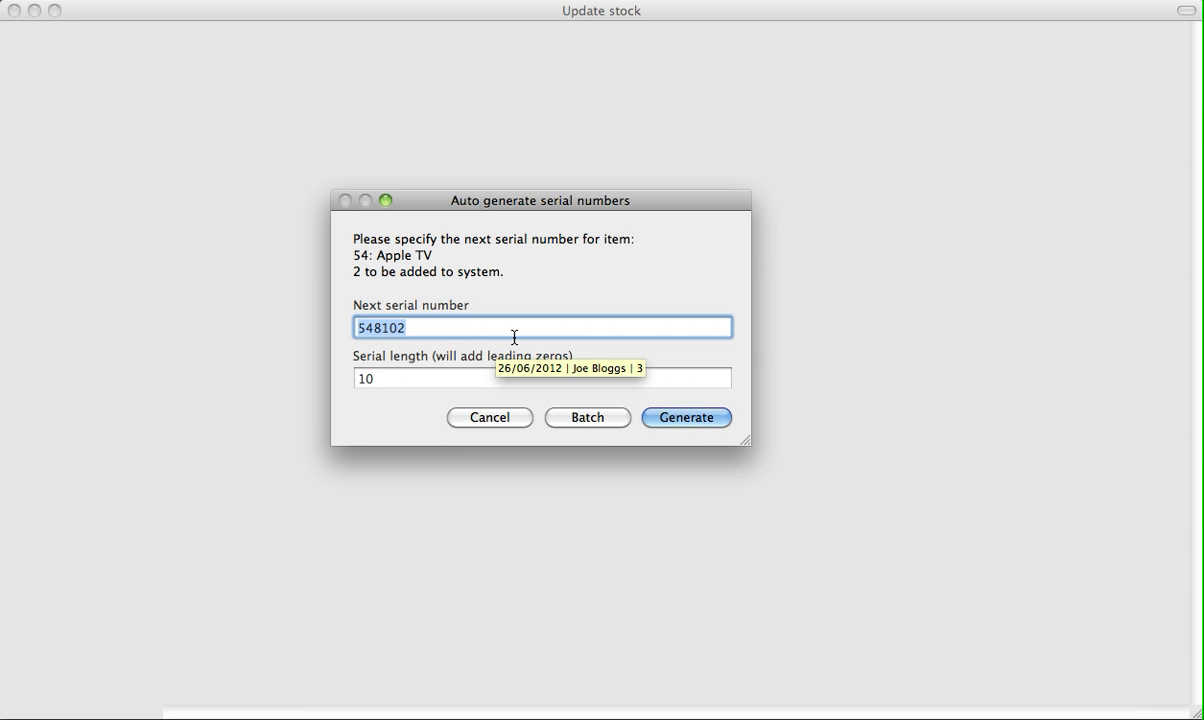
click(686, 417)
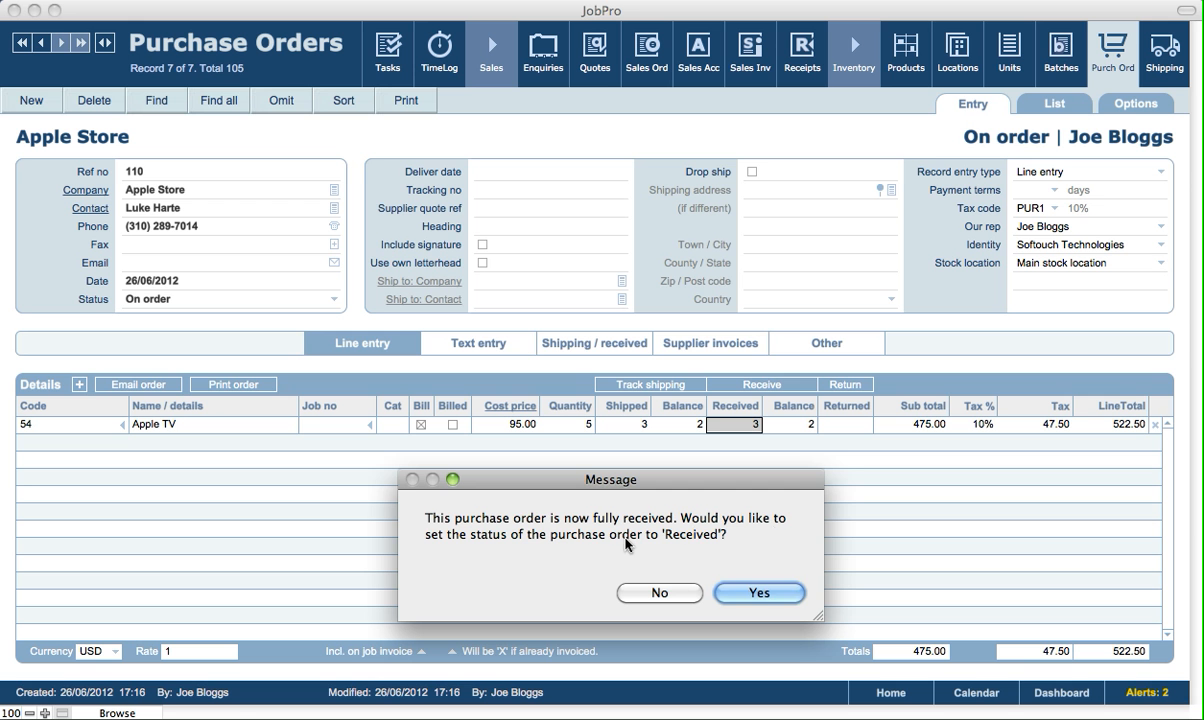
click(759, 594)
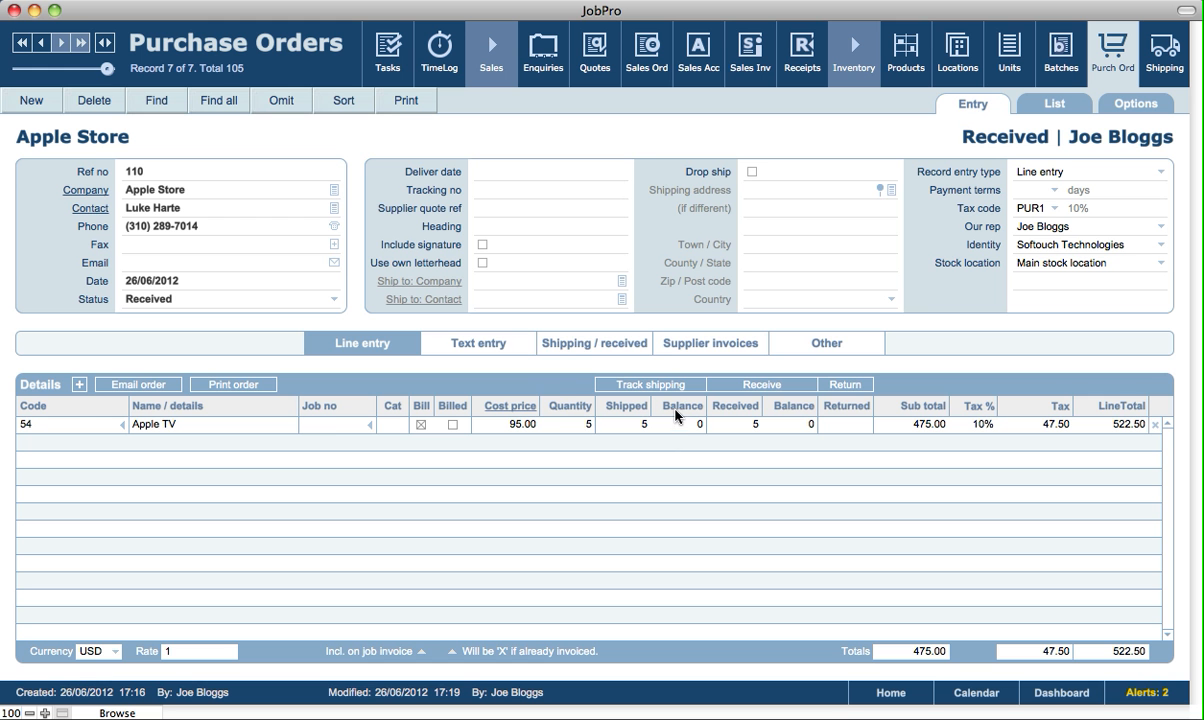
click(576, 348)
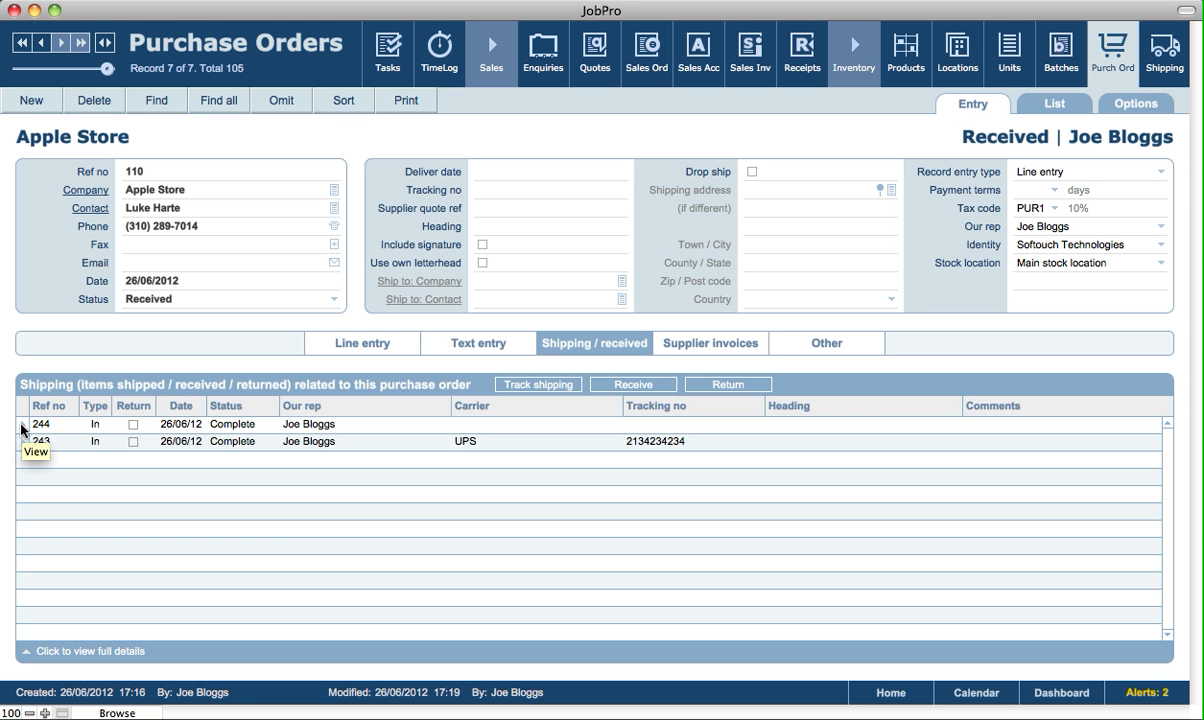
click(228, 442)
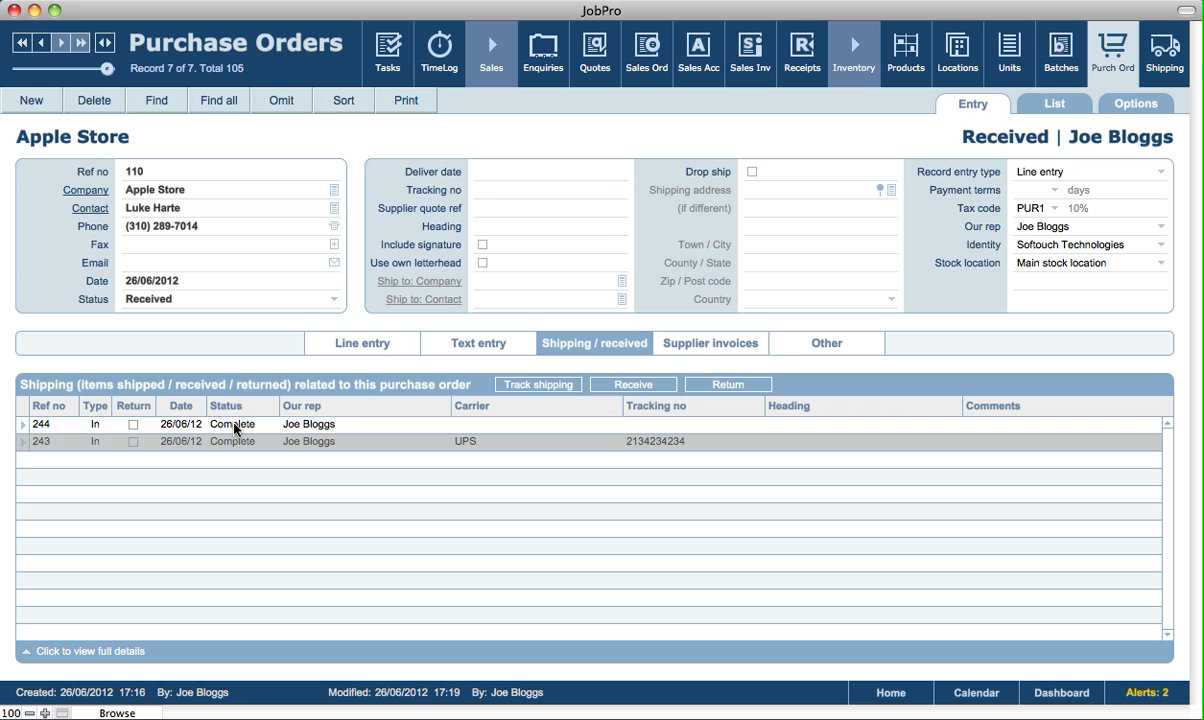
click(235, 425)
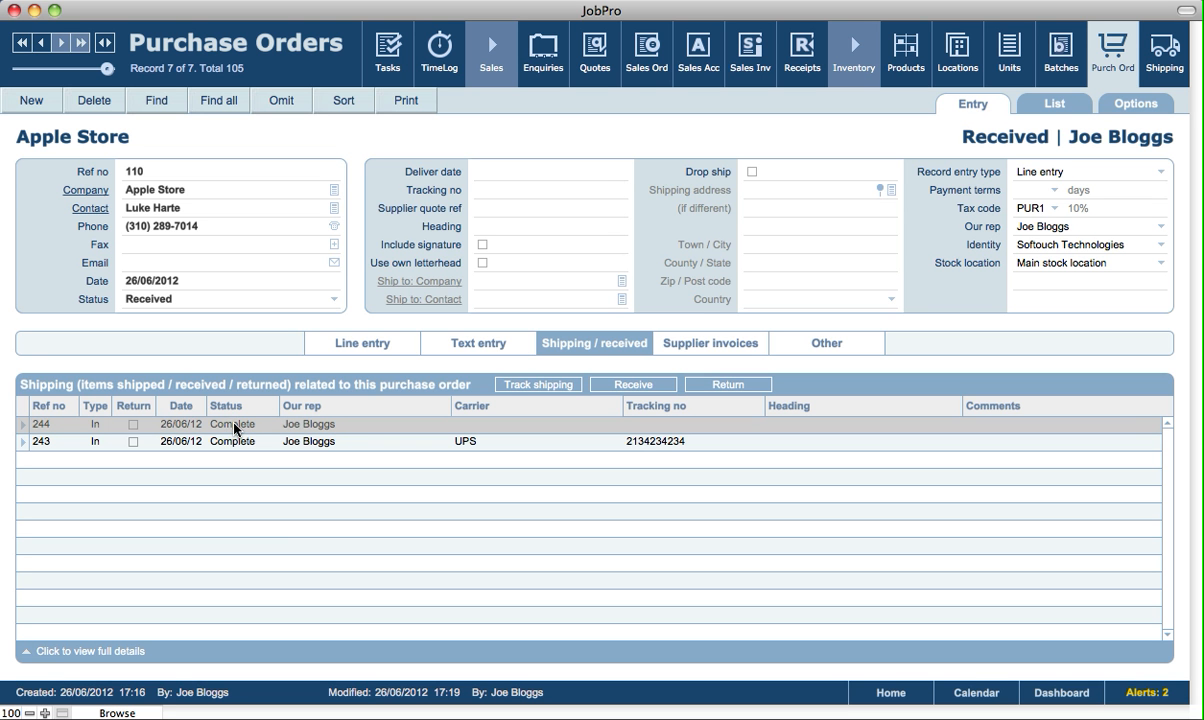
click(238, 405)
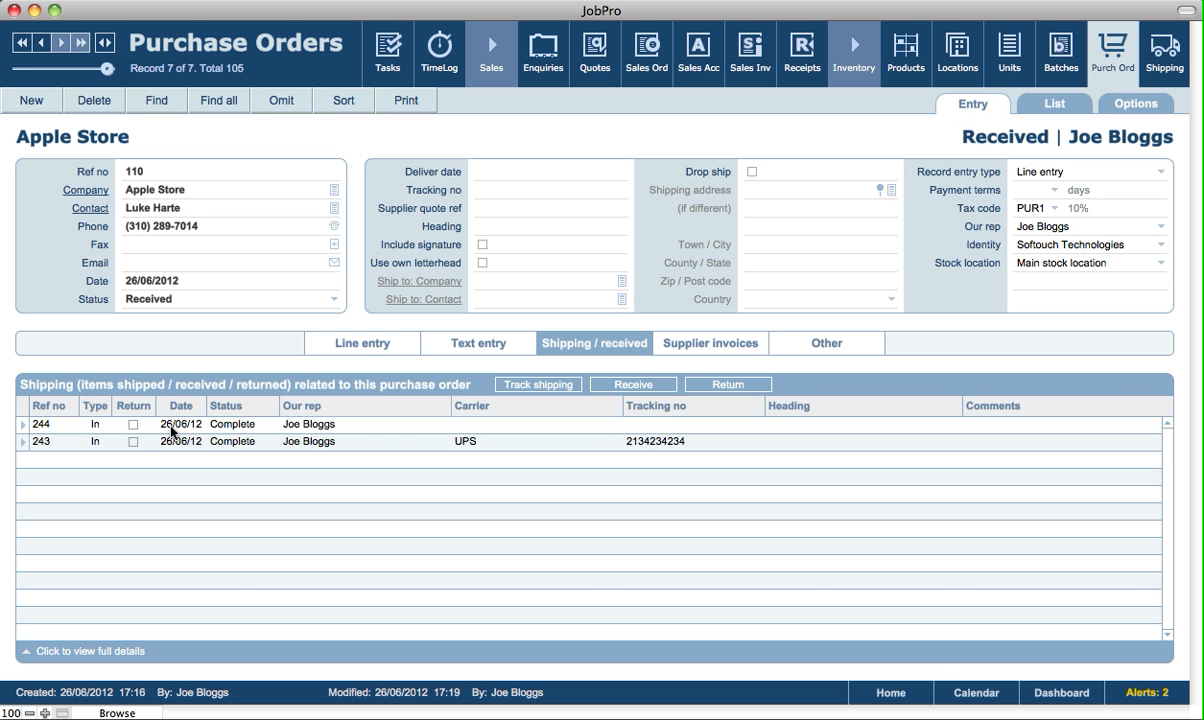
click(357, 347)
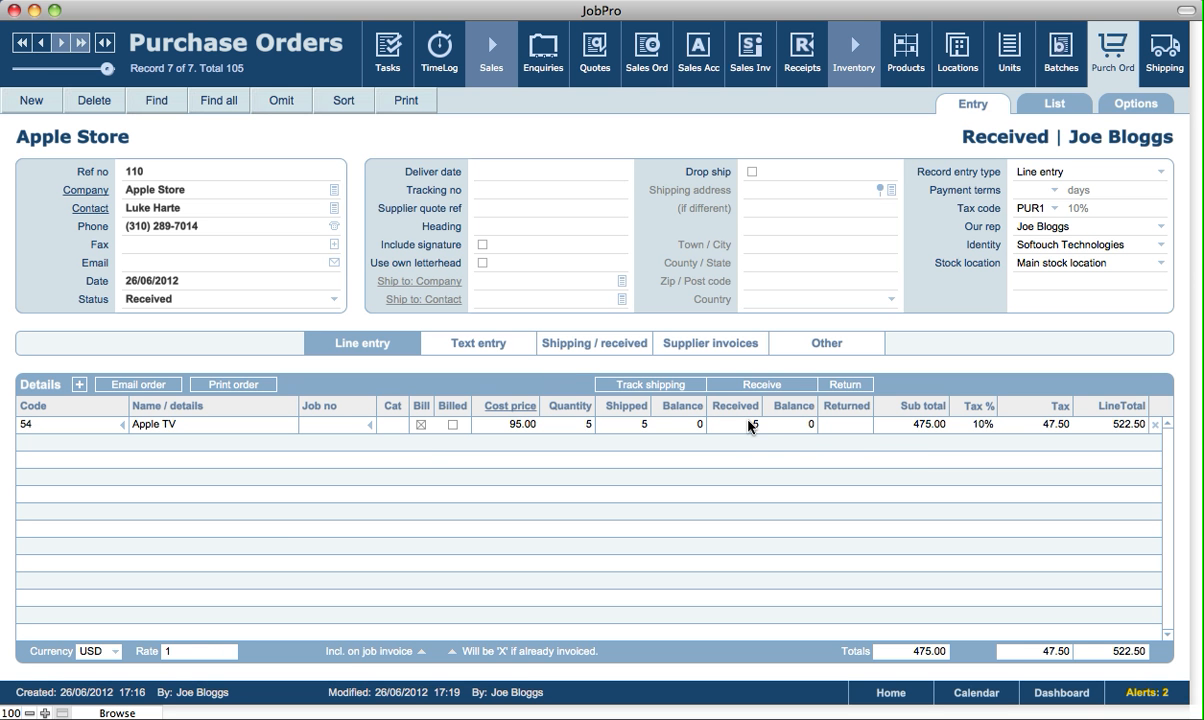
mouse_move(758, 422)
click(856, 388)
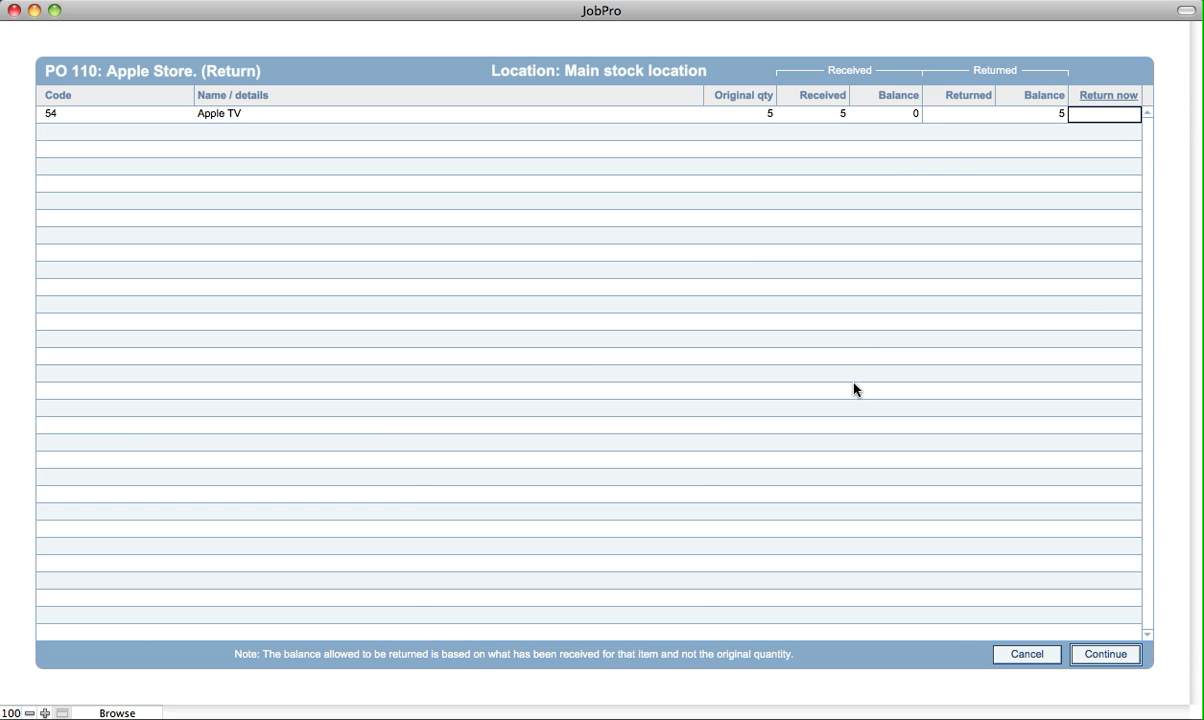
text(1)
click(1083, 69)
click(1106, 655)
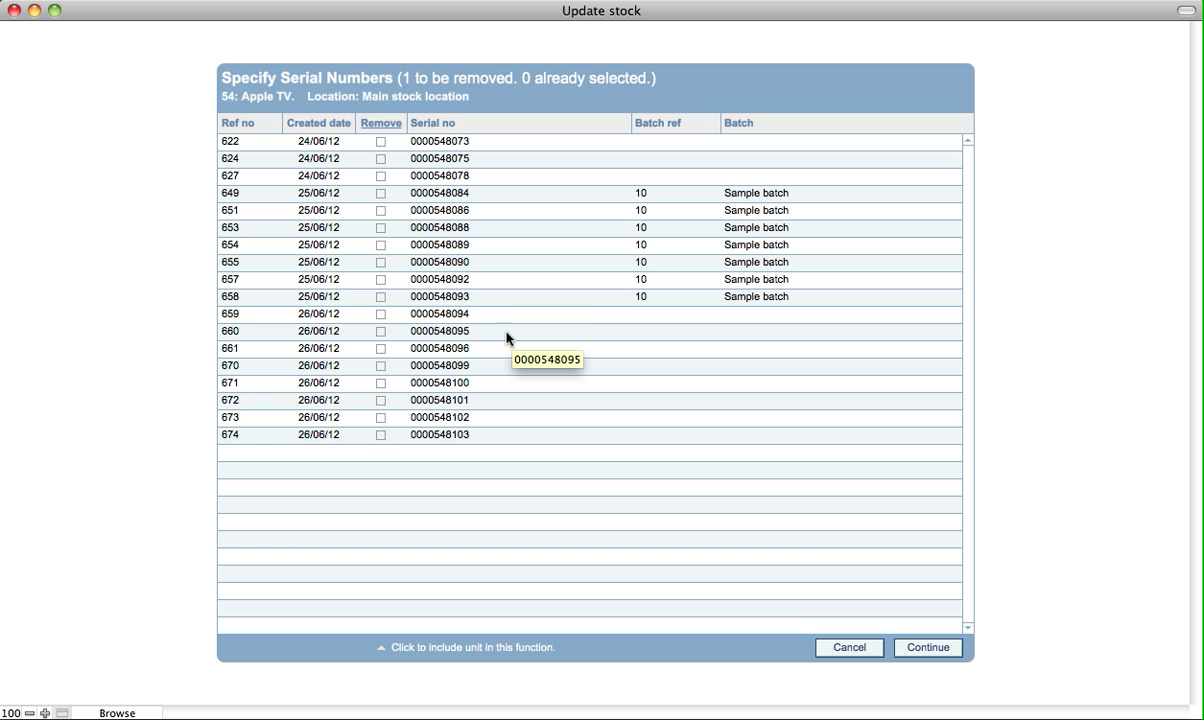
click(381, 436)
click(914, 648)
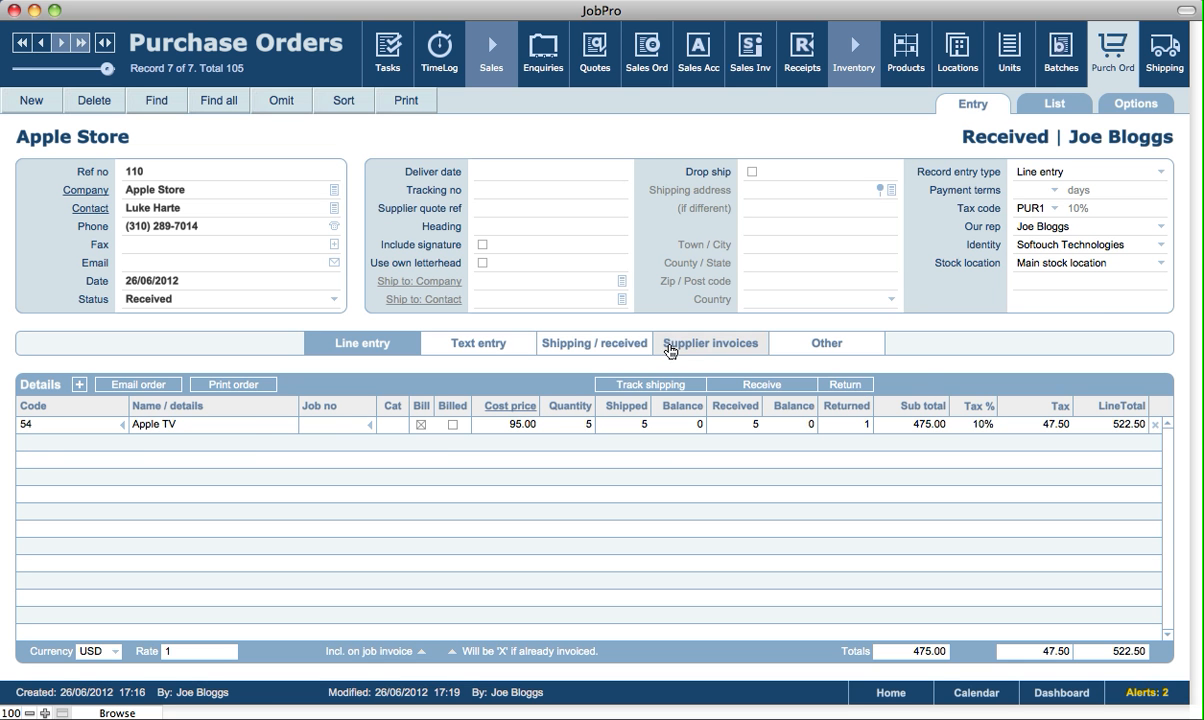
Tick Return on outgoing shipment 245 and open its shipping record
click(590, 347)
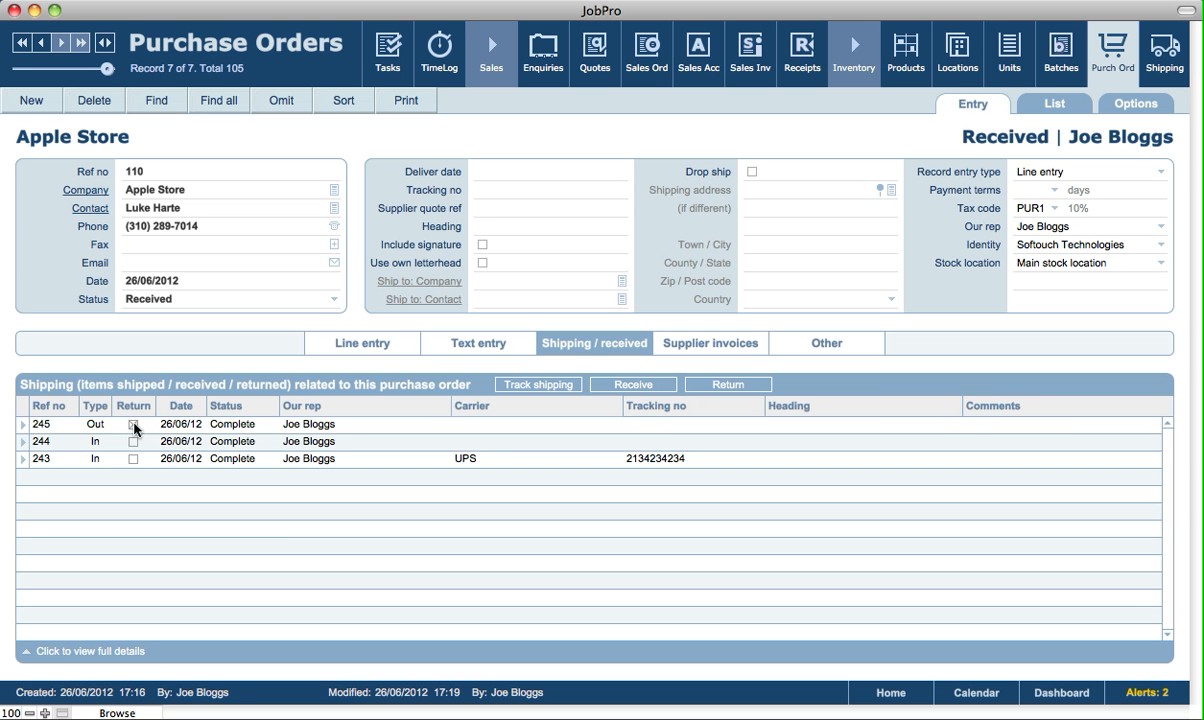
click(133, 424)
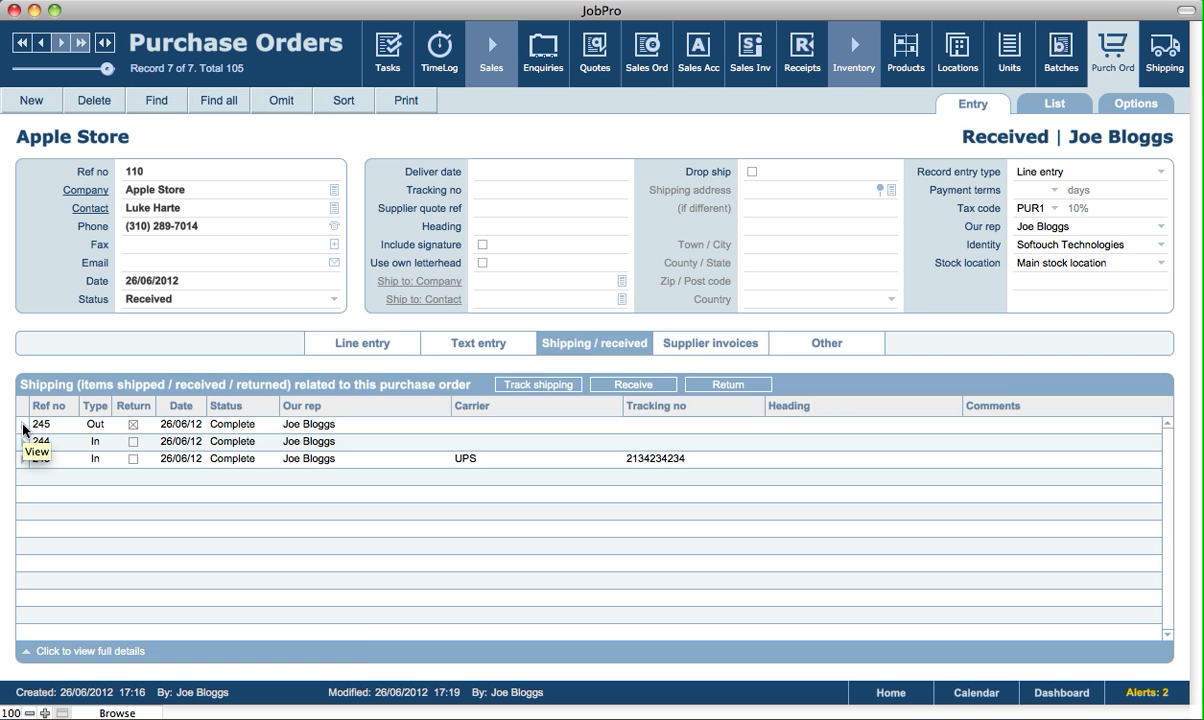
click(22, 424)
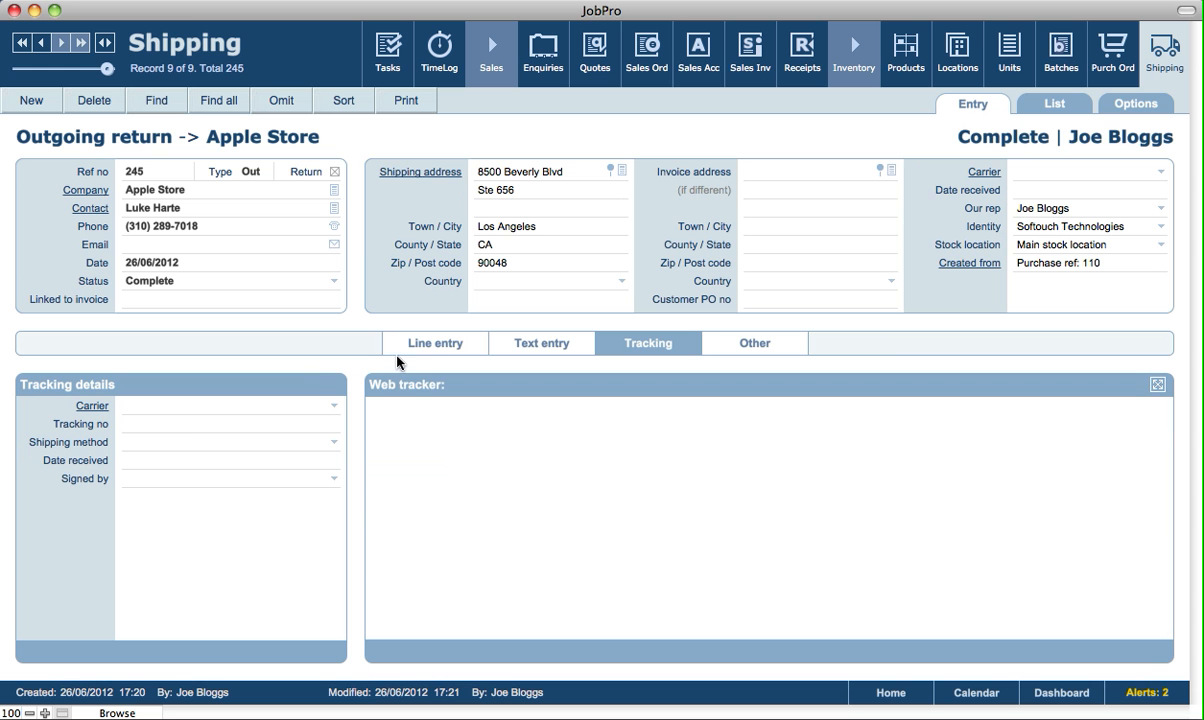
Confirm return shipment 245 lists one Apple TV (code 54), then go back to purchase order 110
click(176, 406)
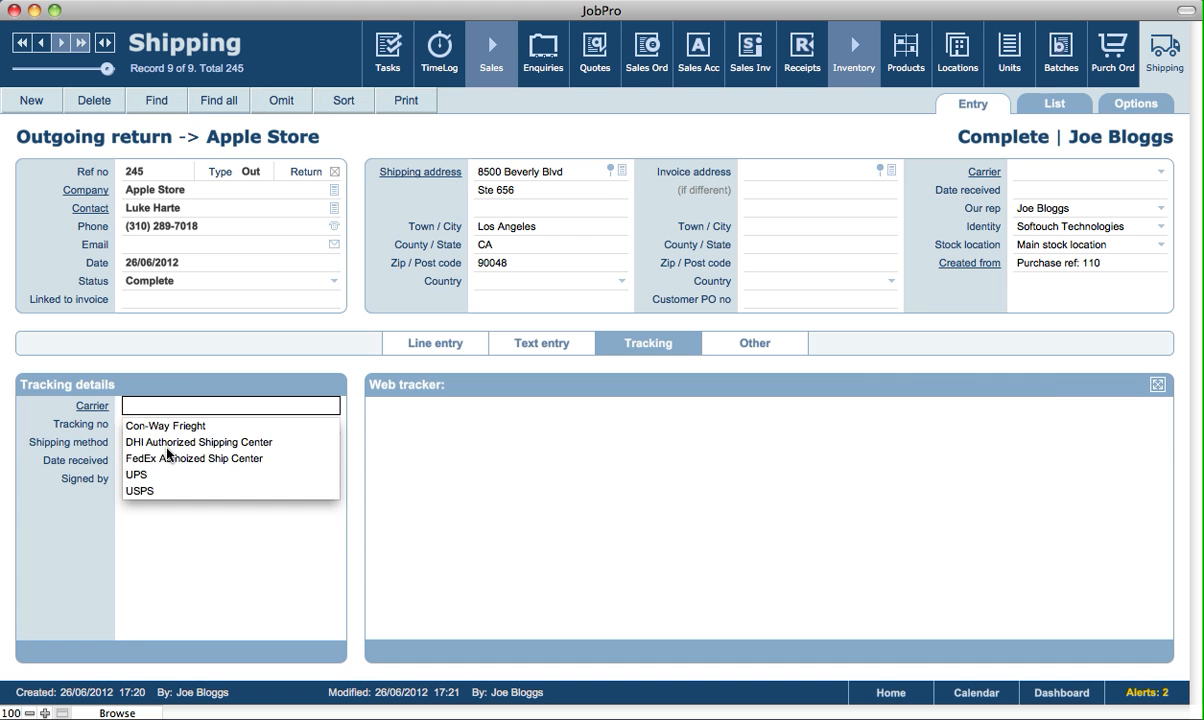
click(172, 347)
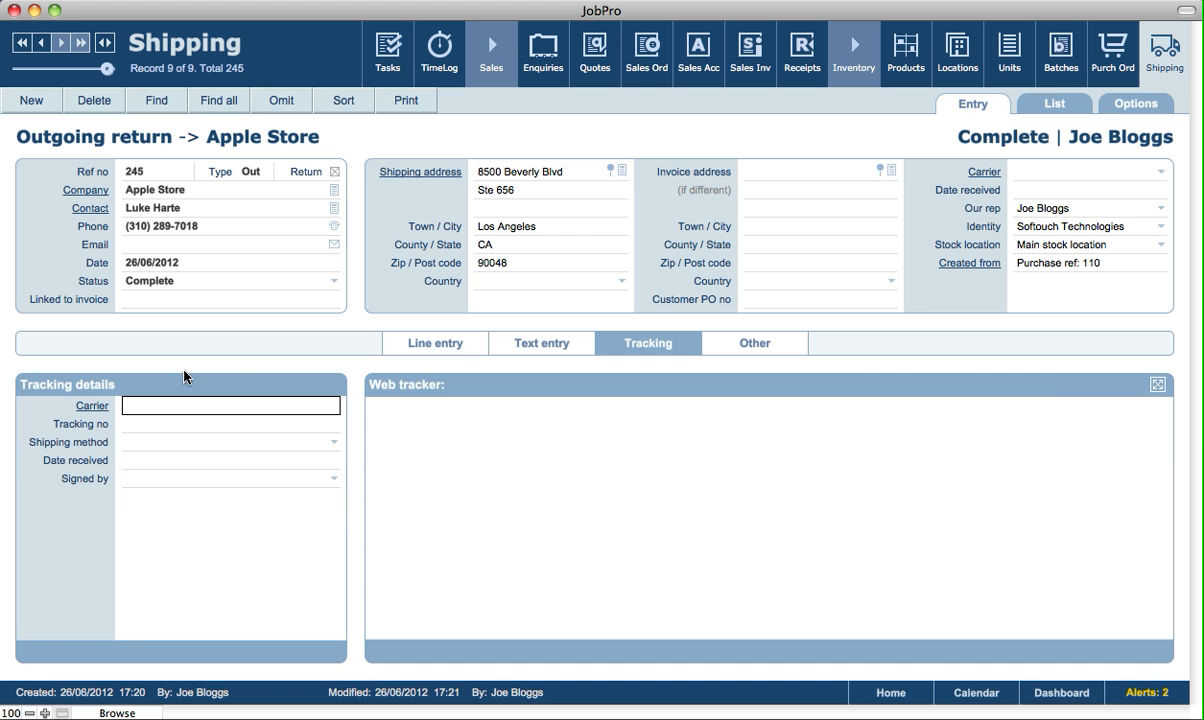
click(437, 347)
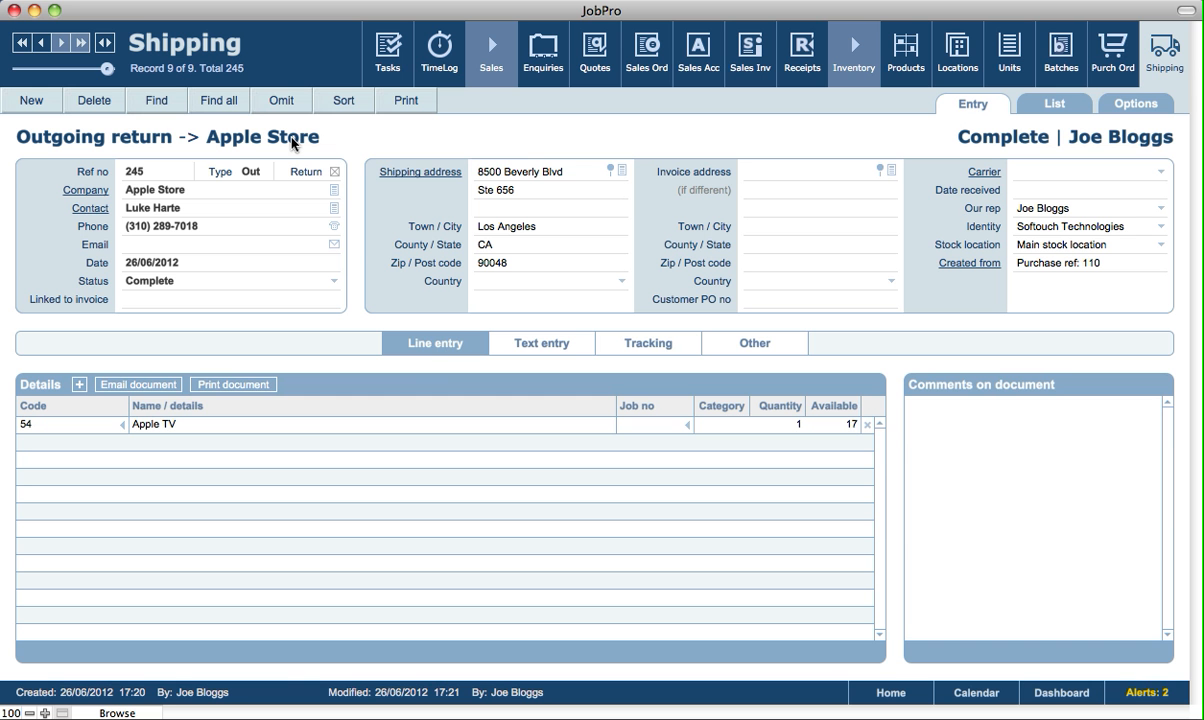
click(1120, 50)
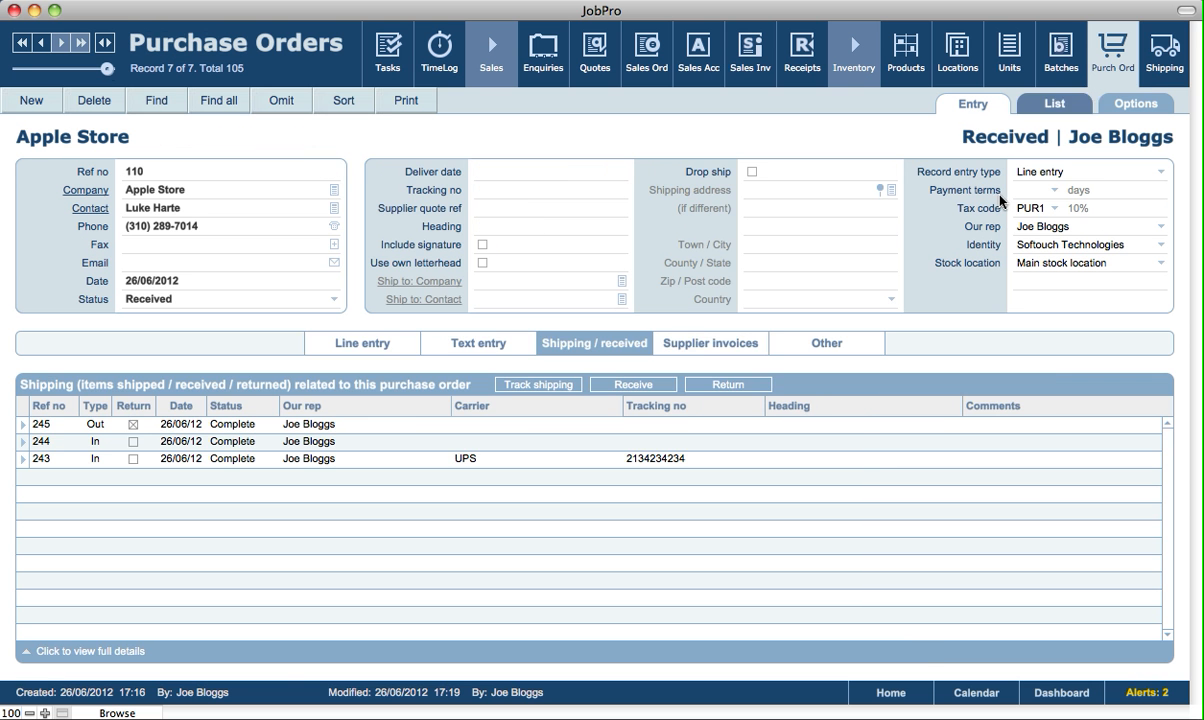
Show purchase order 110's line items, then its supplier invoices: none yet, 522.50 outstanding
click(379, 343)
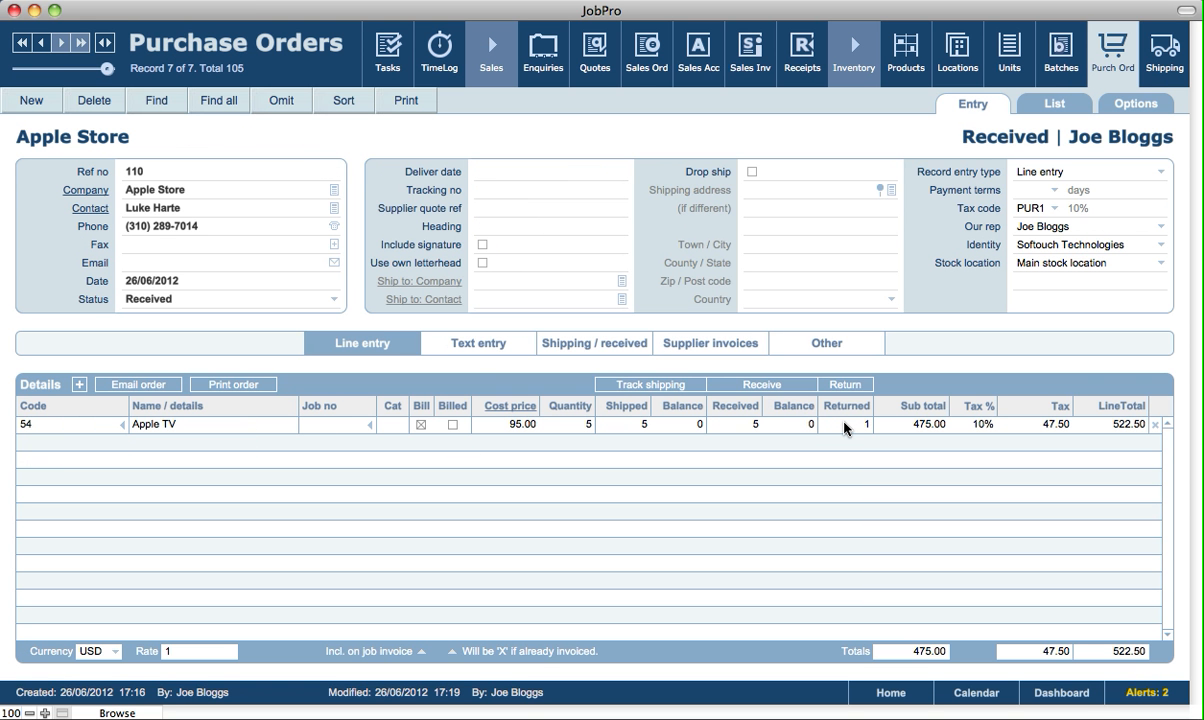
click(734, 346)
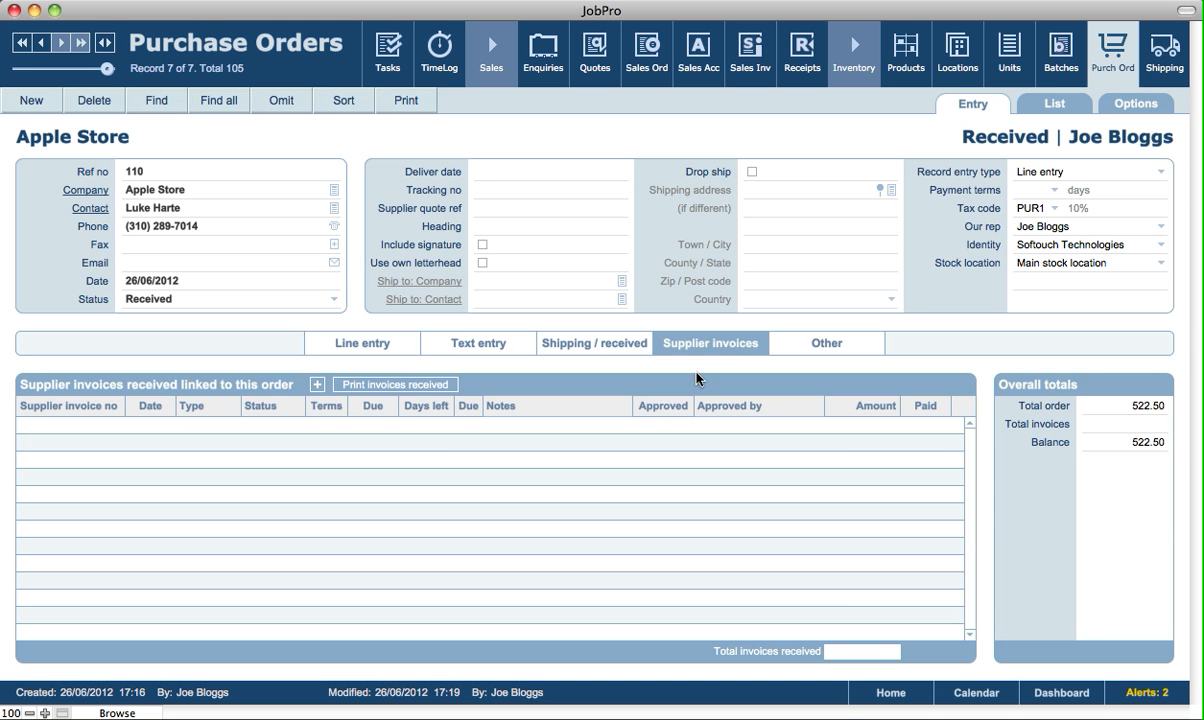
Create a supplier invoice for the full 522.50 order balance, keeping its status as Invoiced
click(316, 386)
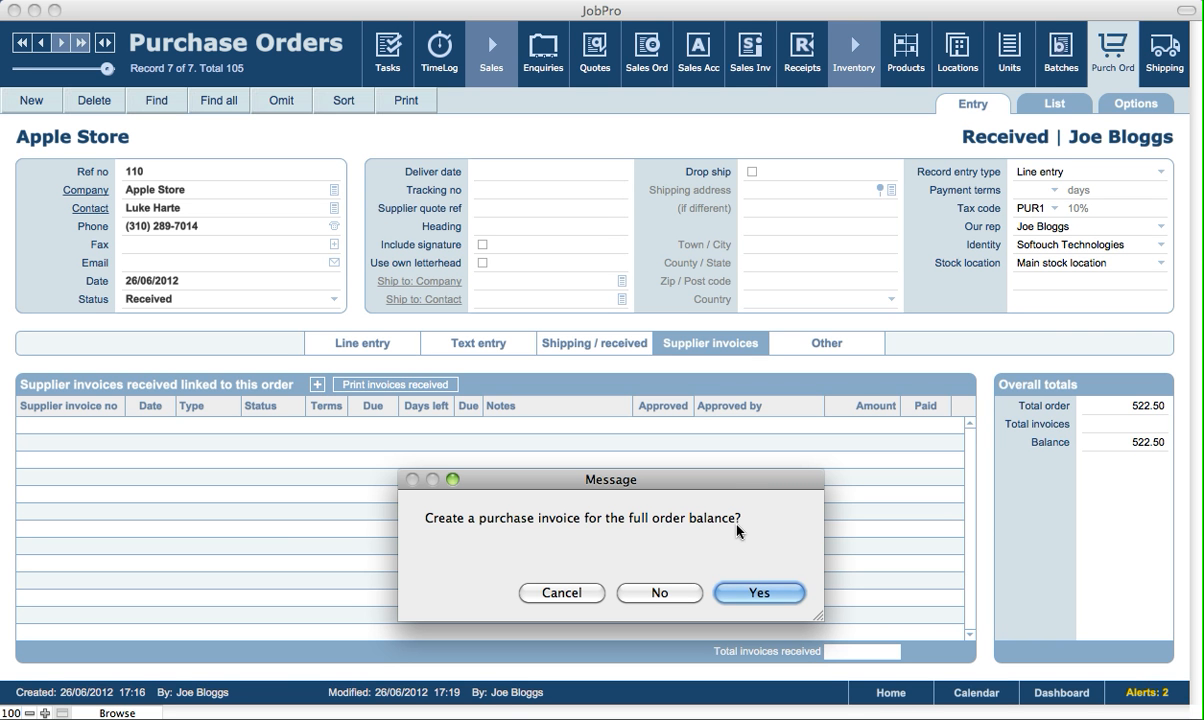
click(759, 594)
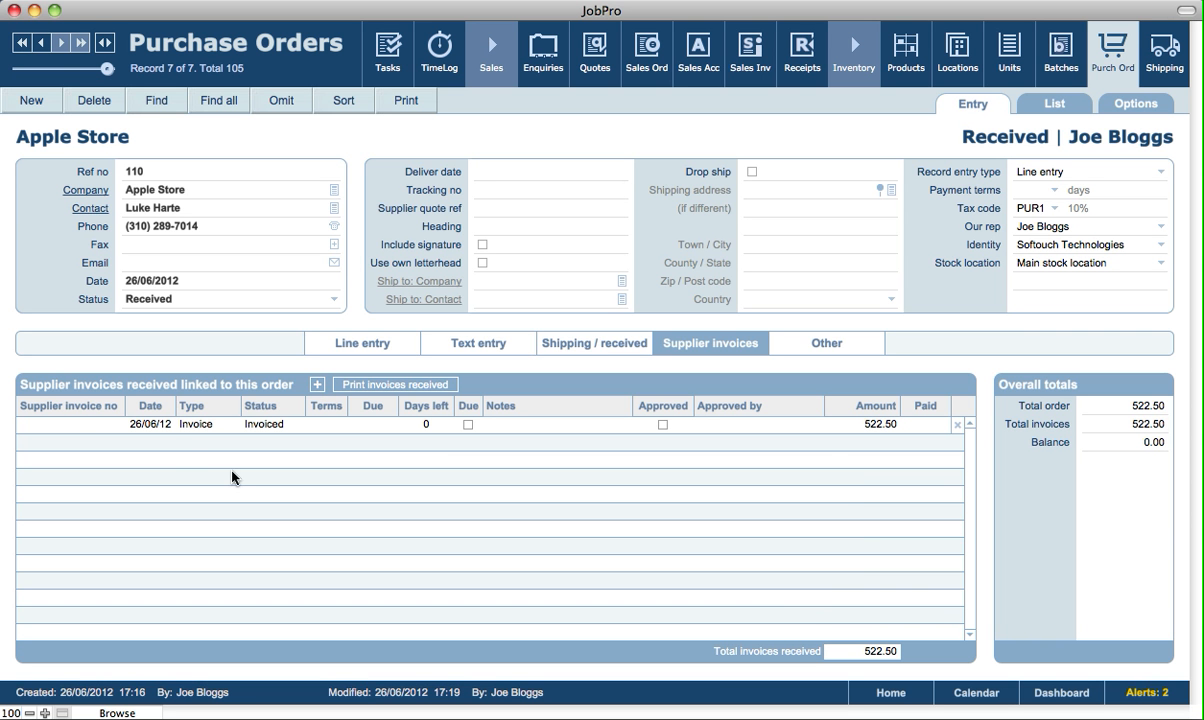
click(75, 424)
click(245, 484)
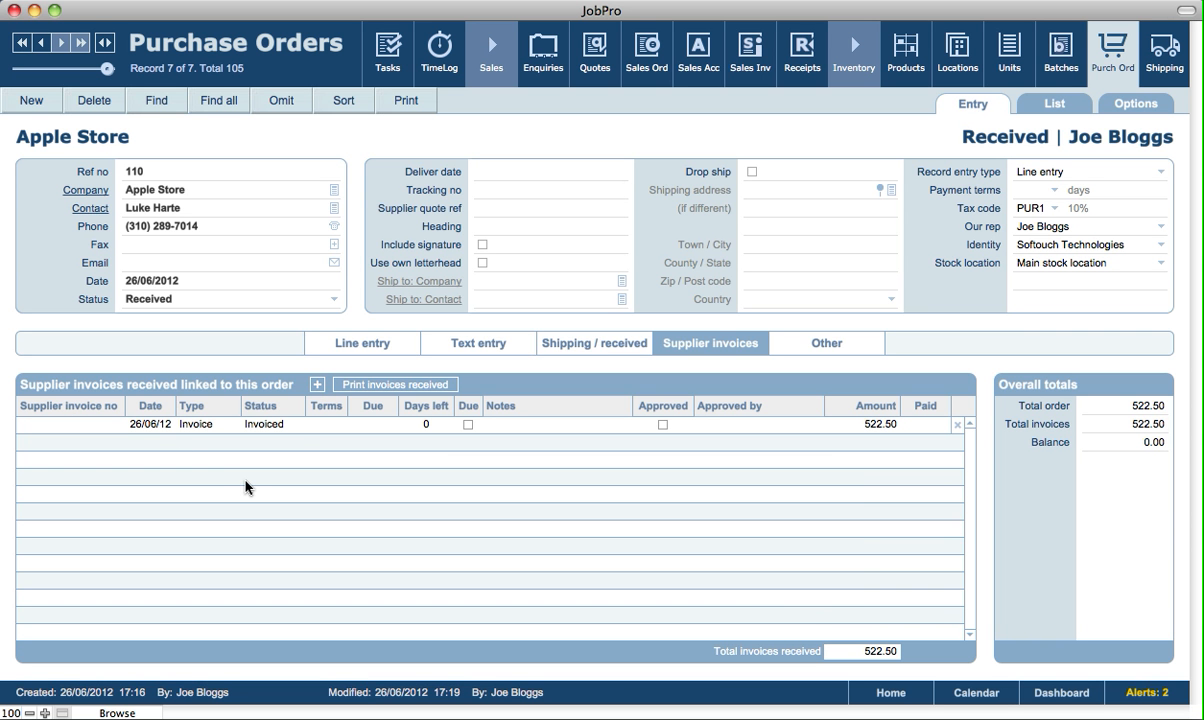
click(281, 424)
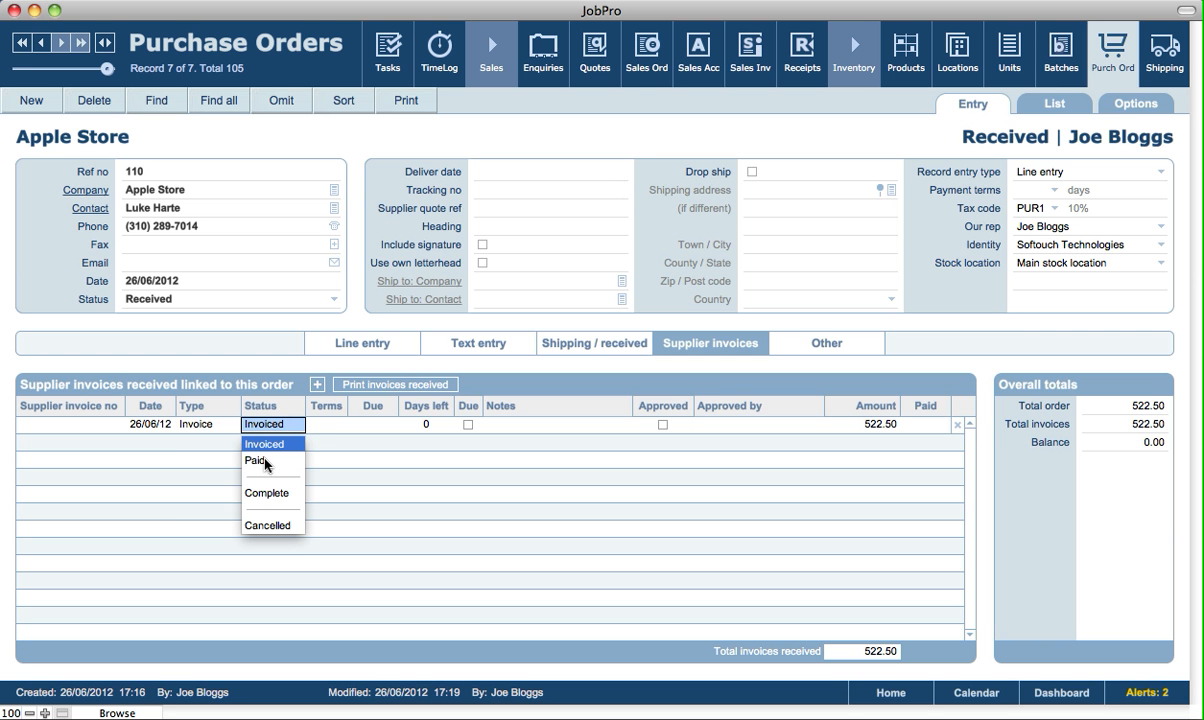
click(307, 412)
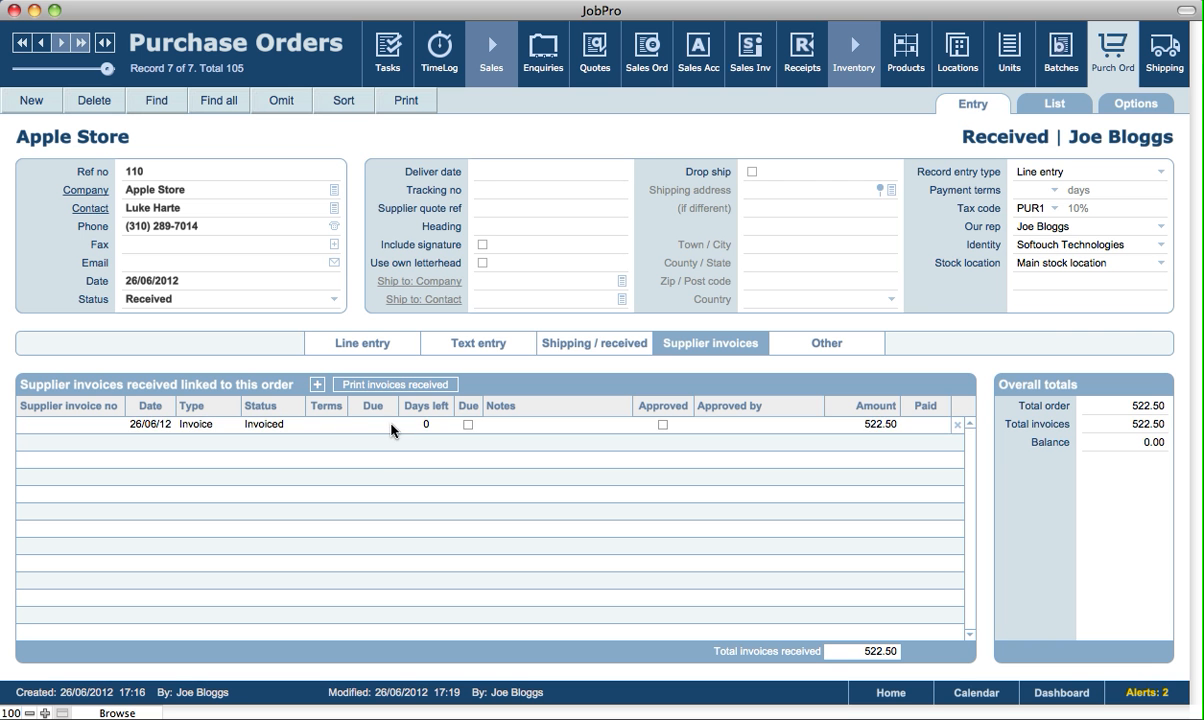
Set the invoice's paid date to 27/06/12 and add a second supplier invoice line
click(617, 424)
click(737, 424)
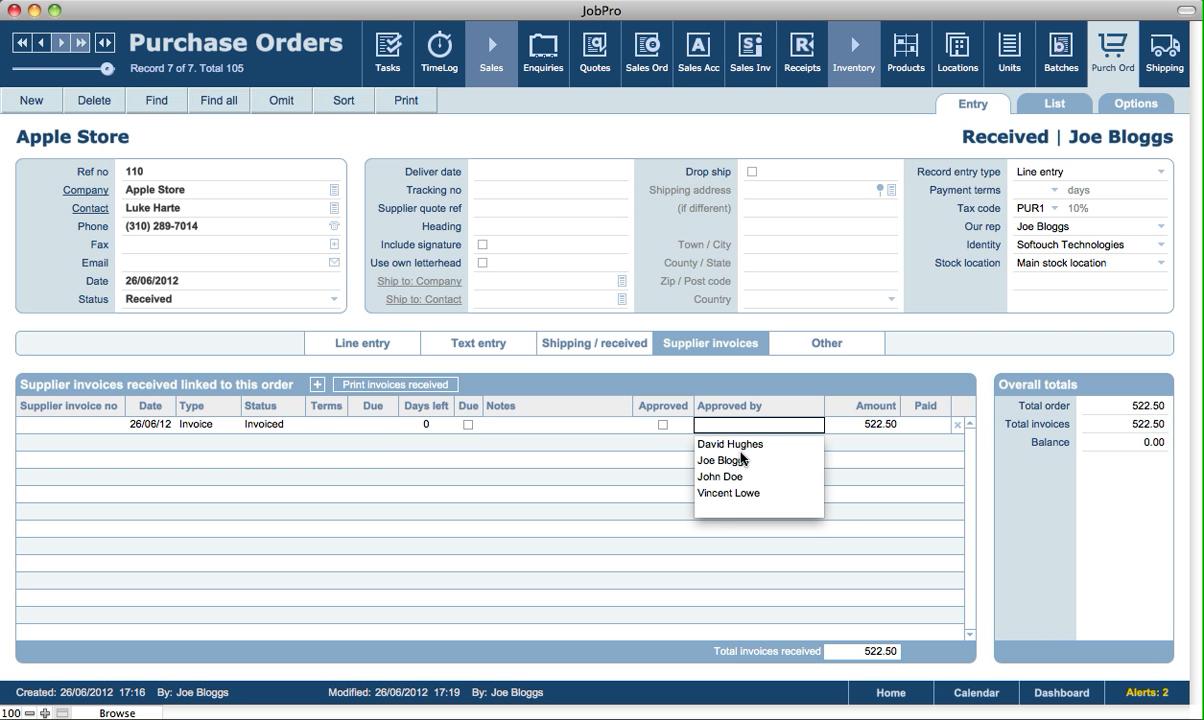
click(750, 393)
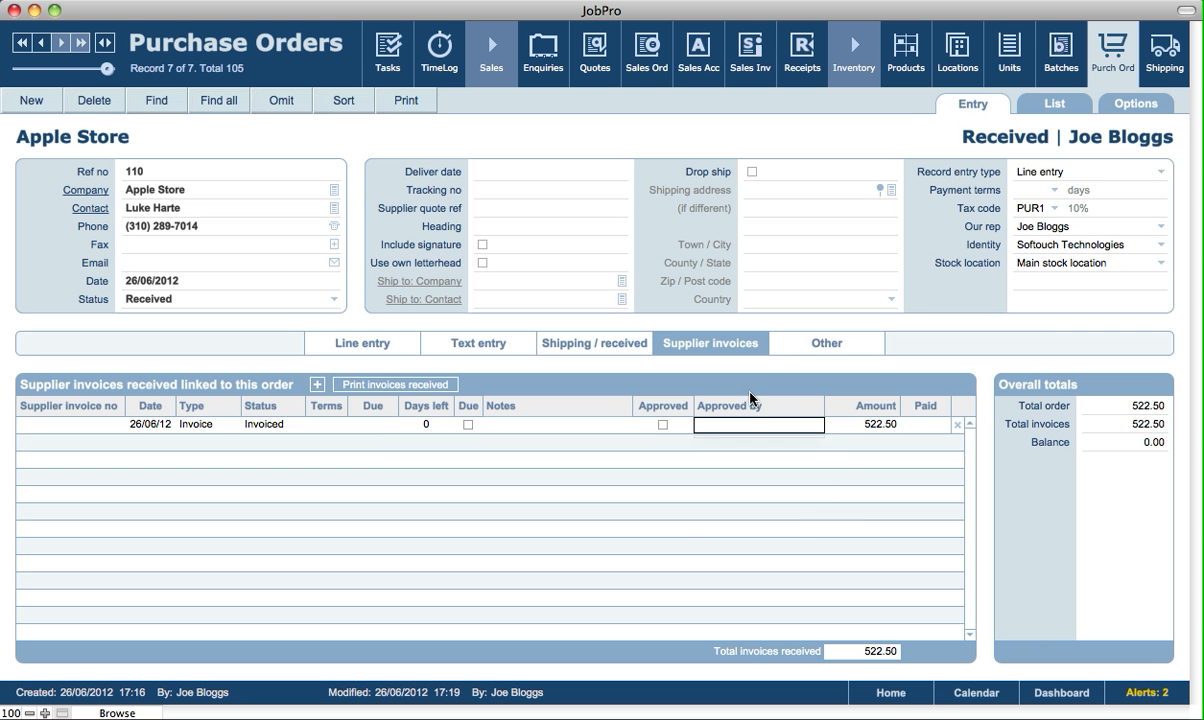
click(915, 424)
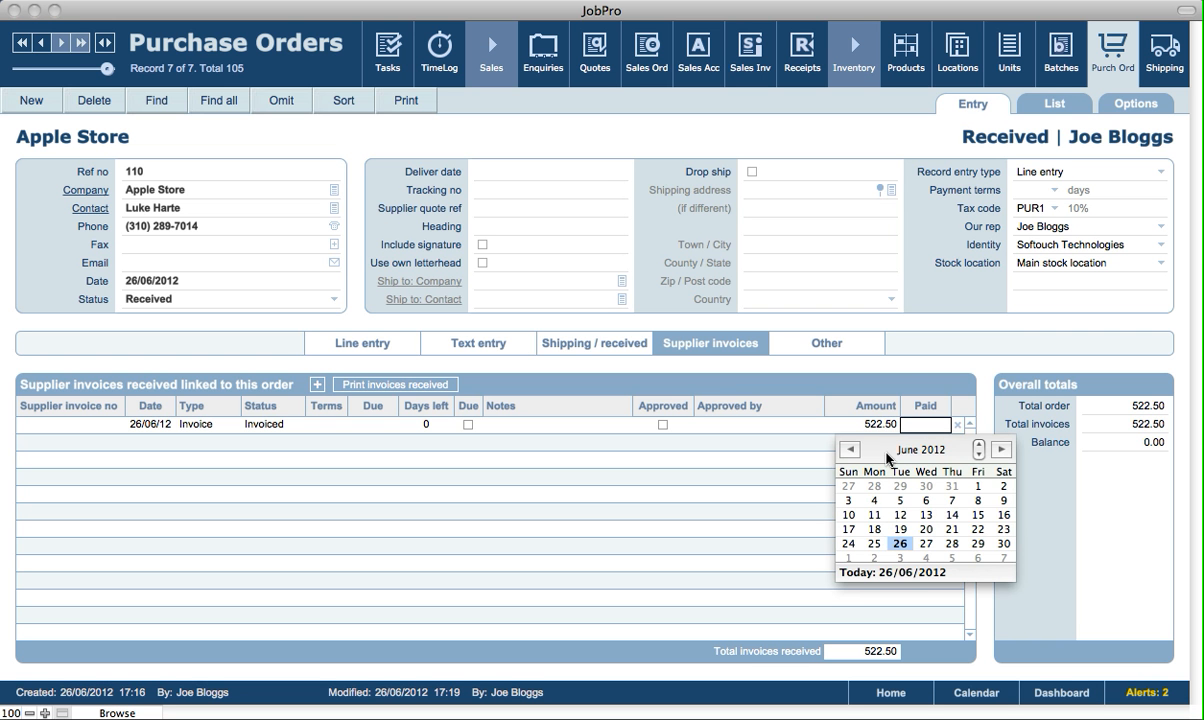
click(928, 543)
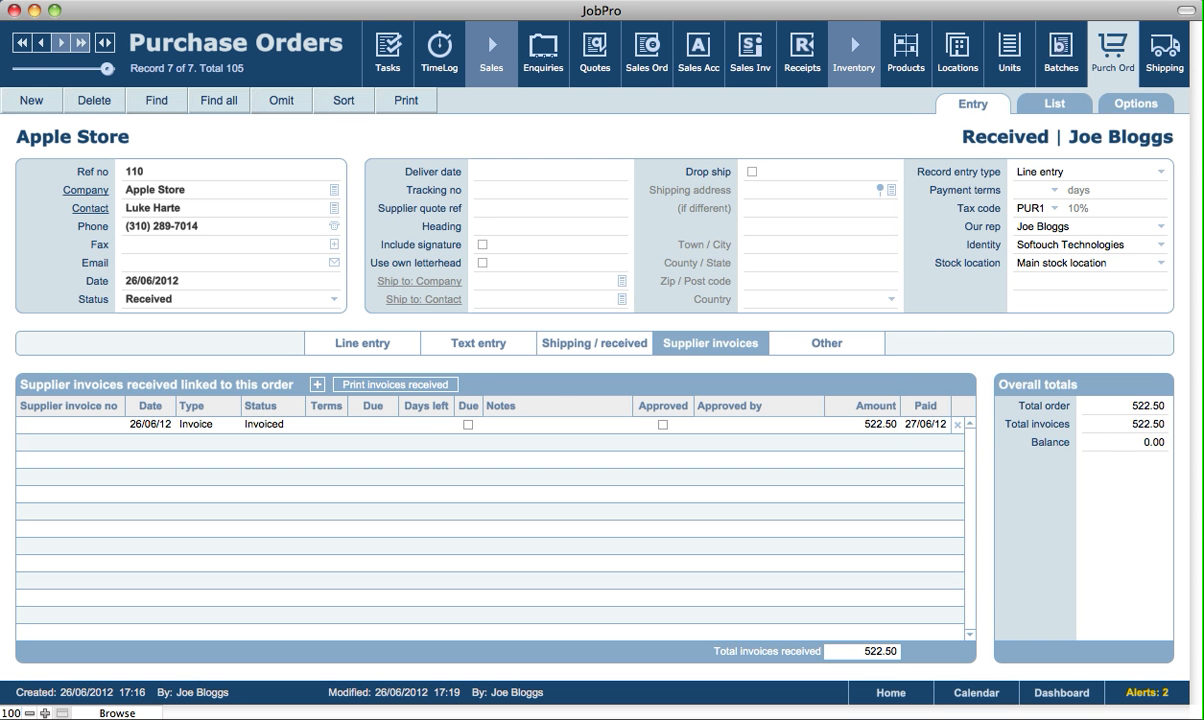
click(855, 371)
click(317, 387)
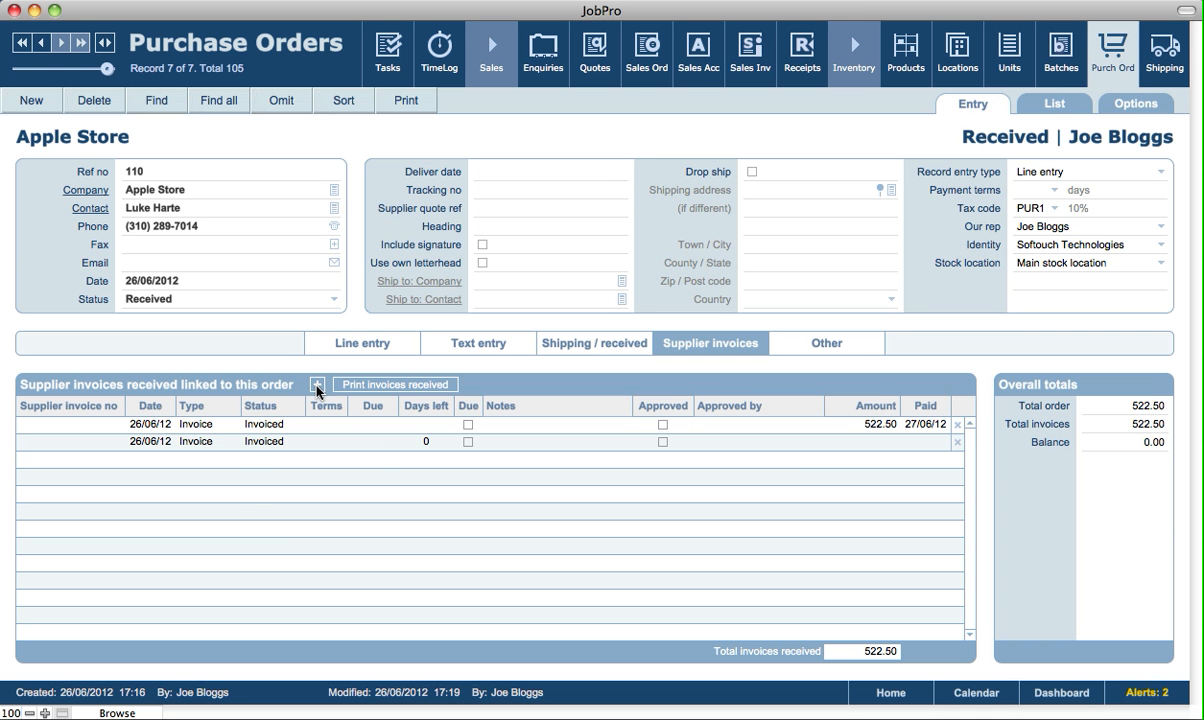
Make the new line a Complete credit note and mark the original invoice as Paid
click(209, 441)
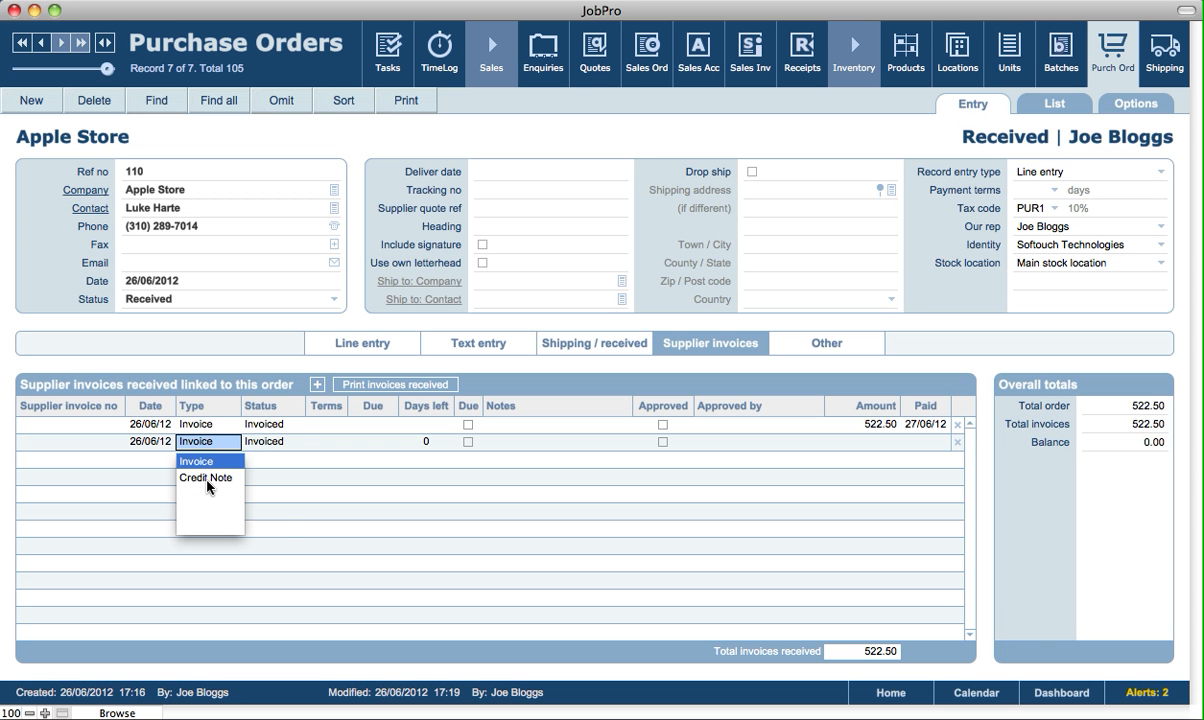
click(208, 478)
click(268, 510)
click(262, 424)
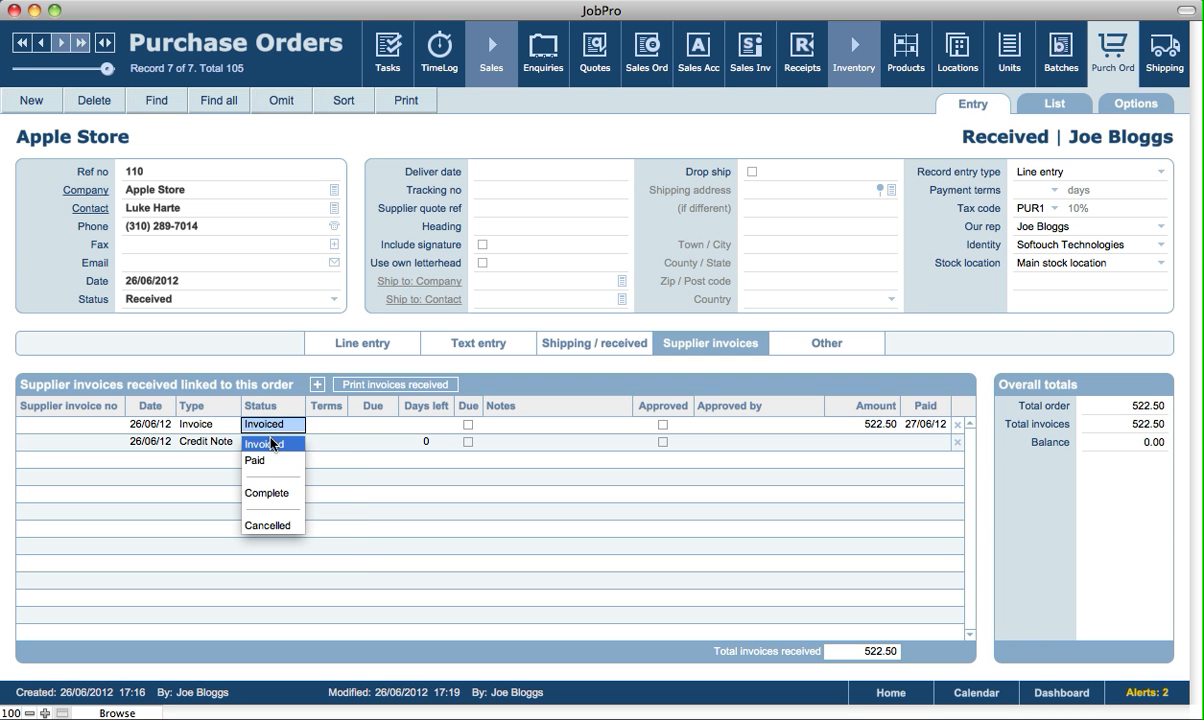
click(258, 460)
key(Escape)
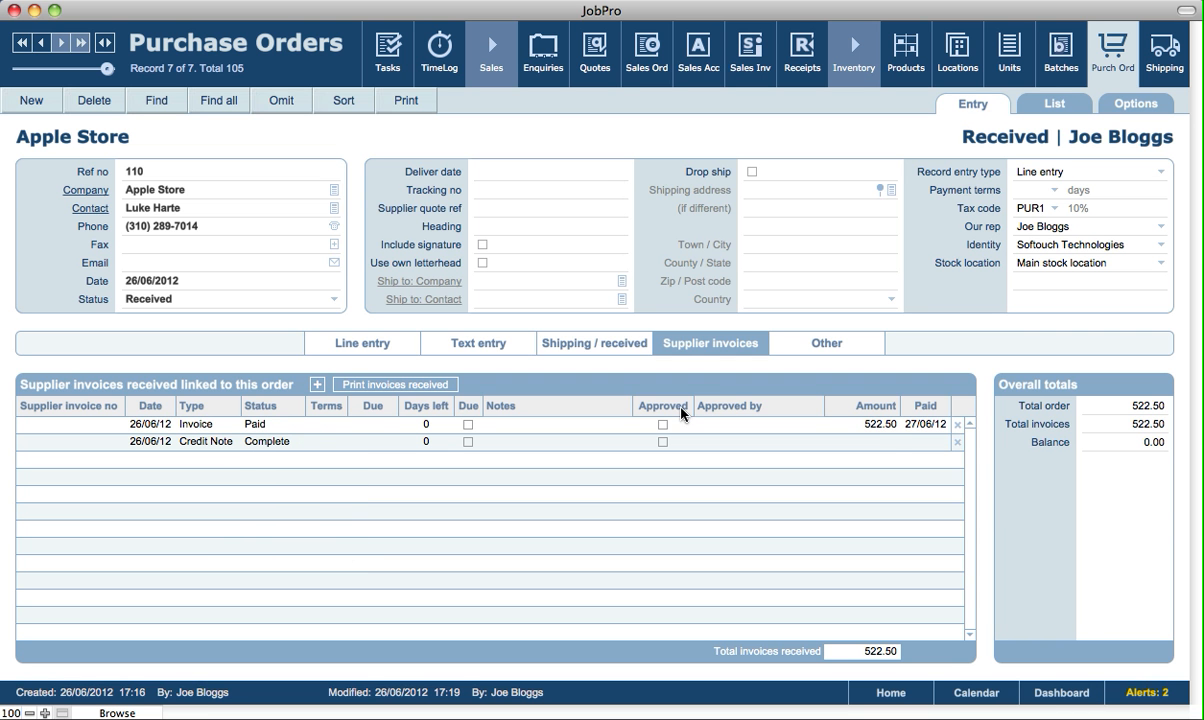
Give the credit note an amount of 100.00 and a paid date of 27/06/12
click(872, 444)
text(100)
click(903, 398)
click(925, 440)
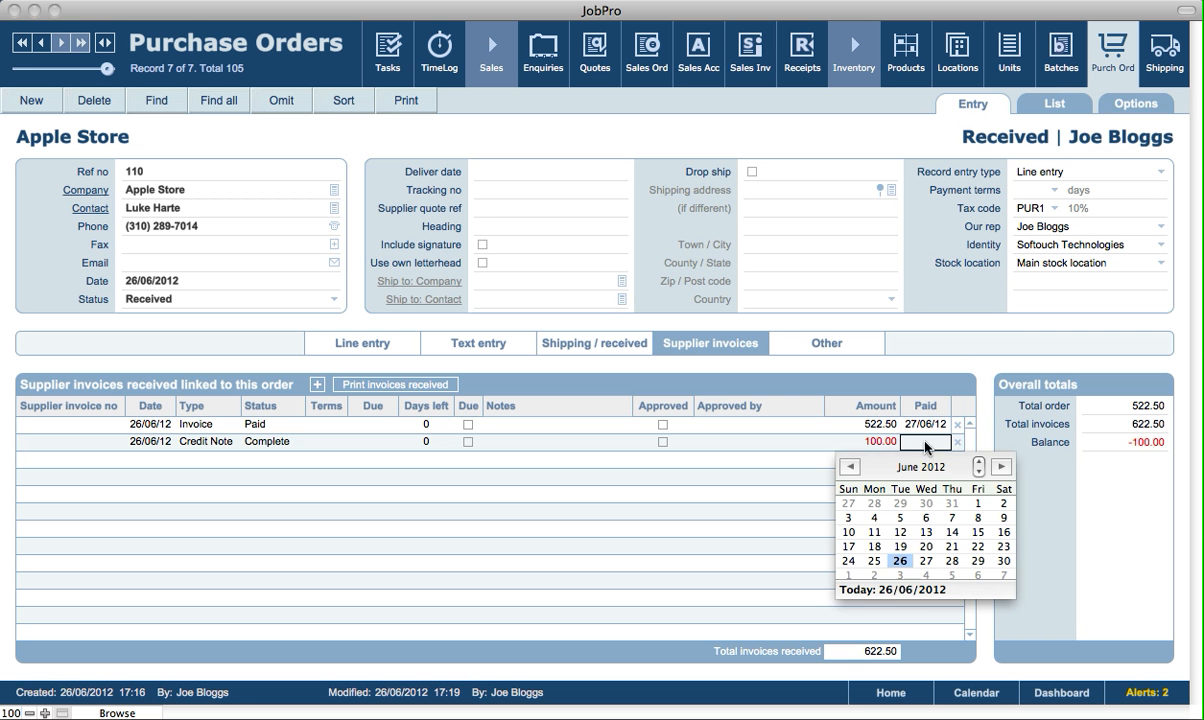
click(925, 560)
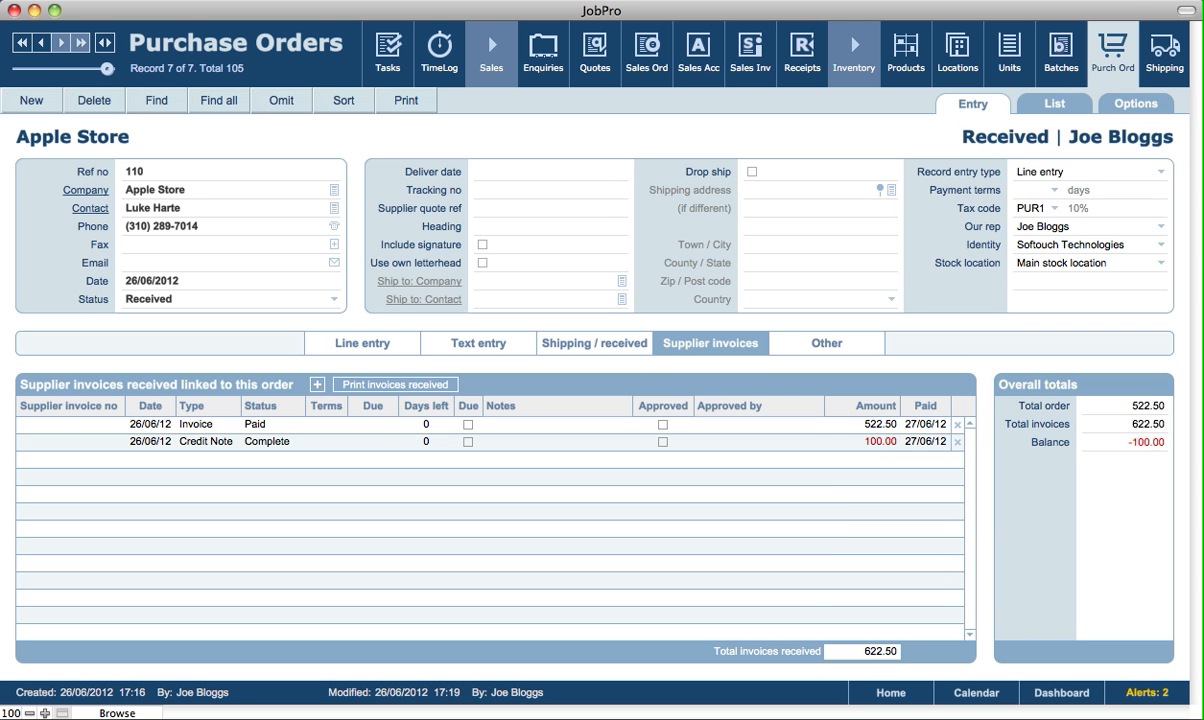
Reduce the original invoice amount to 422.50, leaving the credit note at 100.00
click(862, 428)
text(422.5)
click(838, 360)
click(860, 437)
click(870, 390)
click(374, 394)
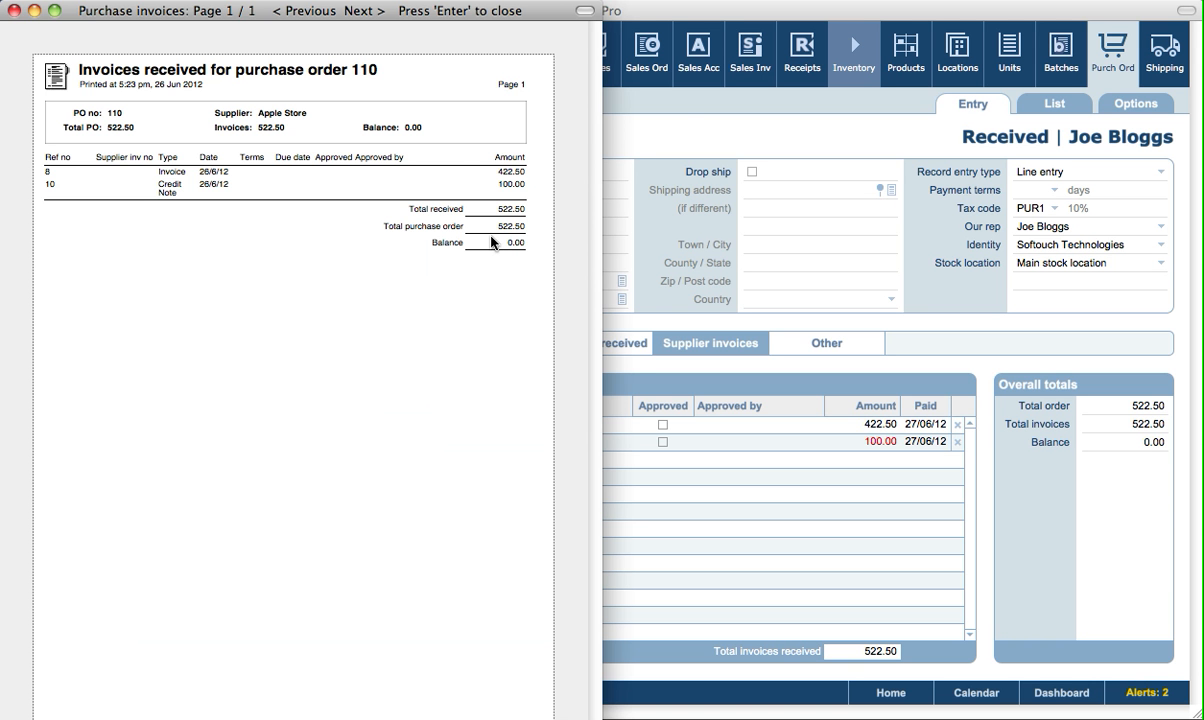
key(Return)
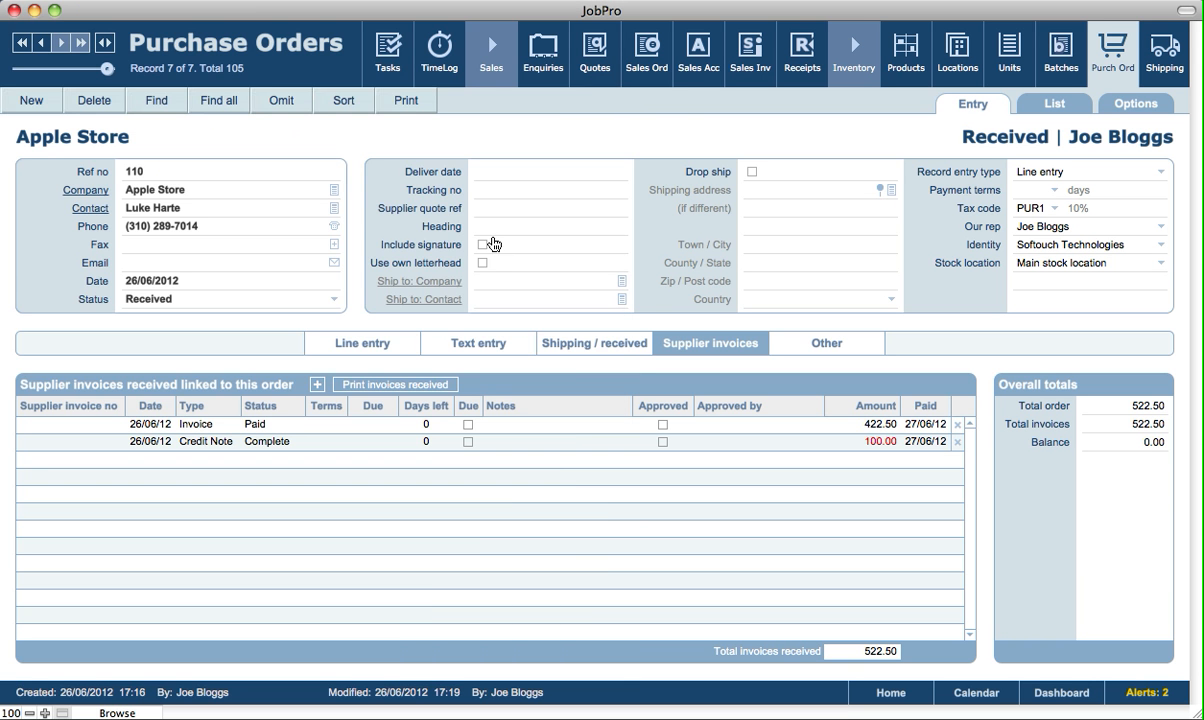
Leave order 110's comments blank and show the list of 7 found purchase orders (101, 105–110)
click(829, 351)
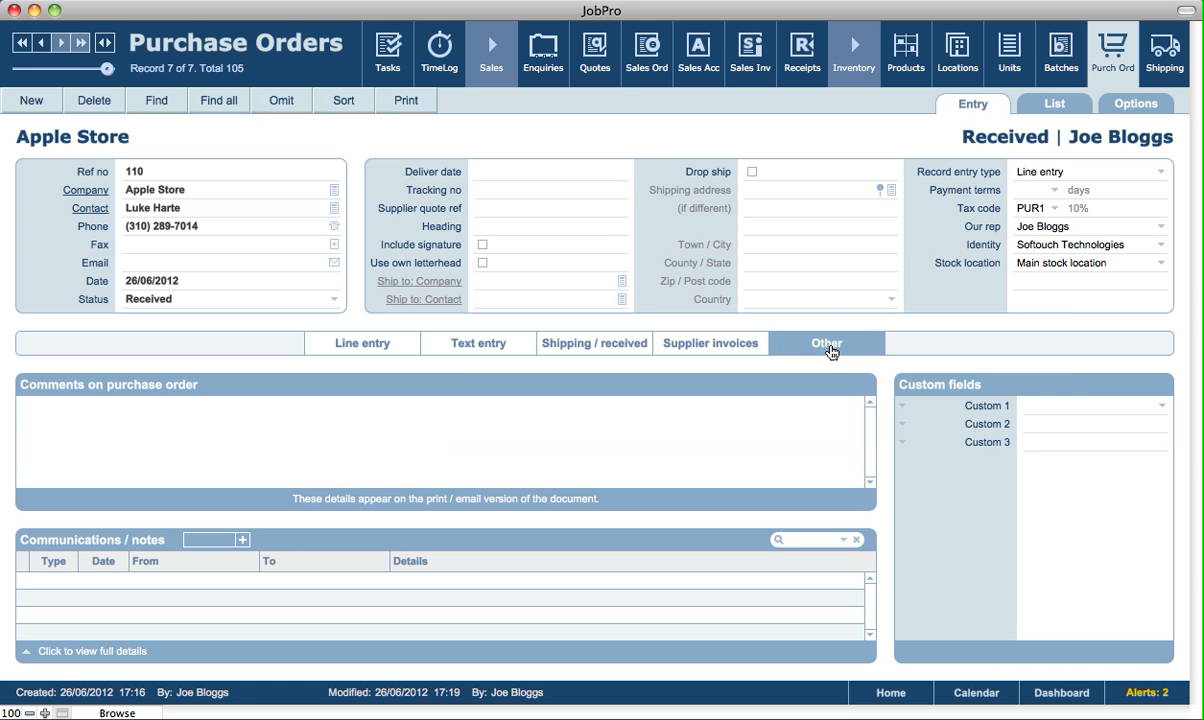
click(349, 430)
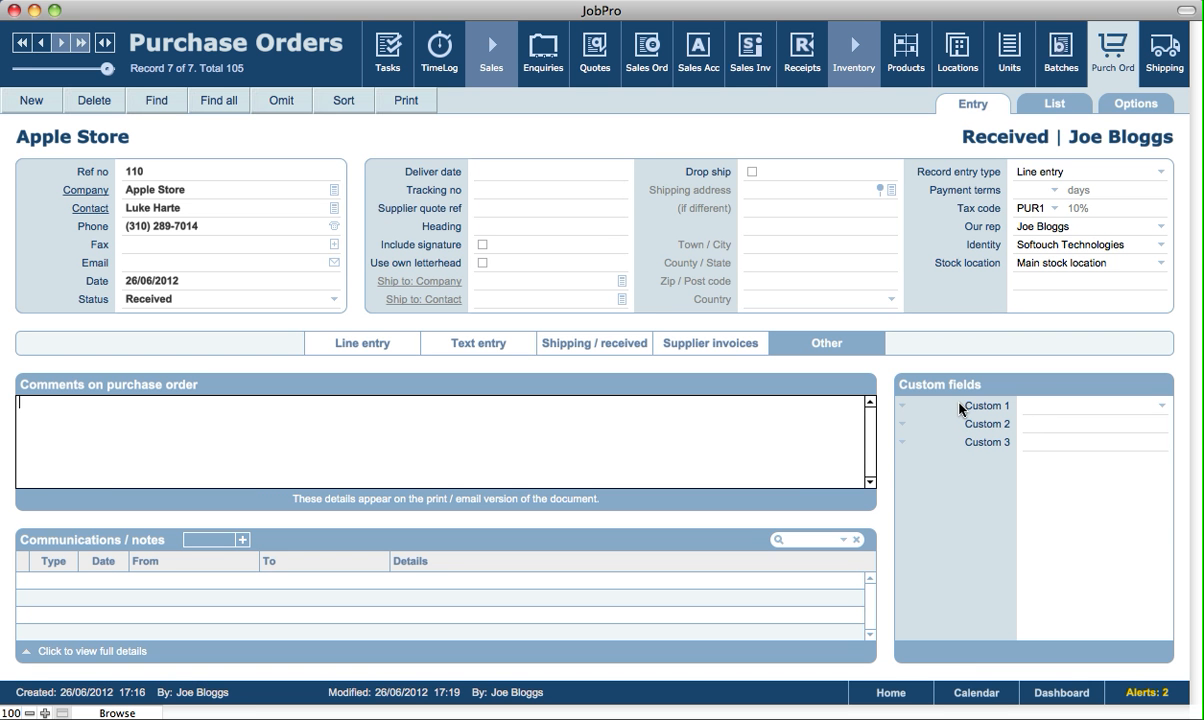
click(972, 524)
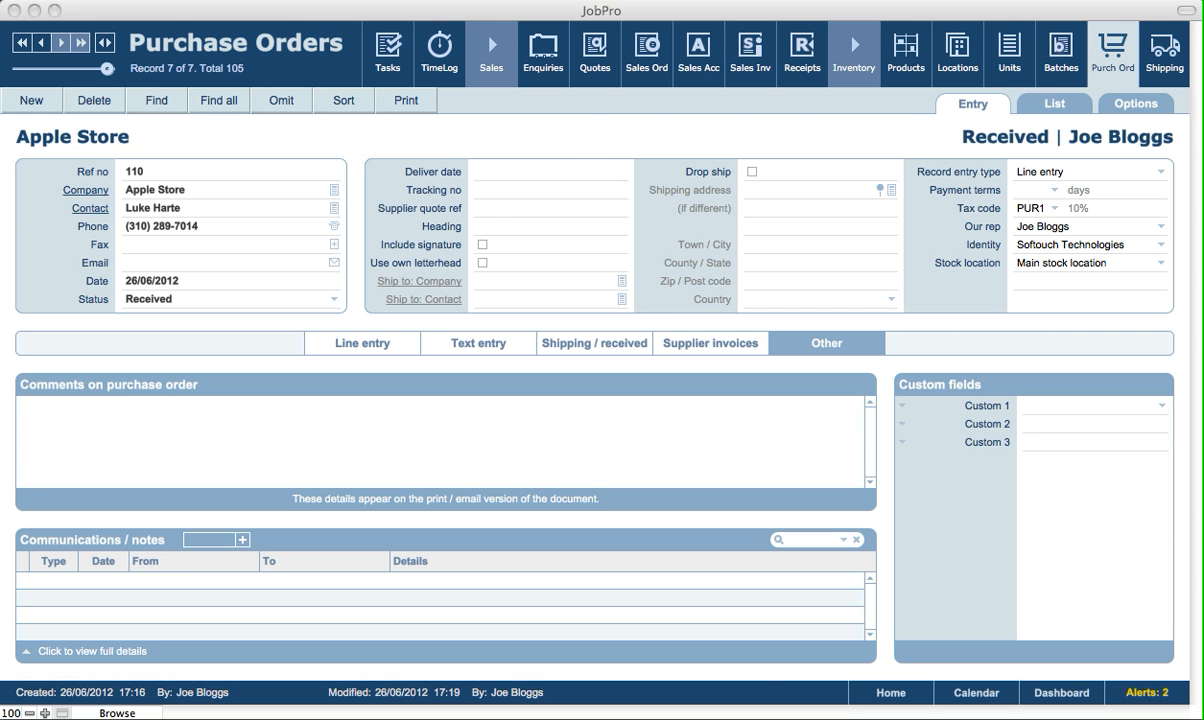
click(1054, 103)
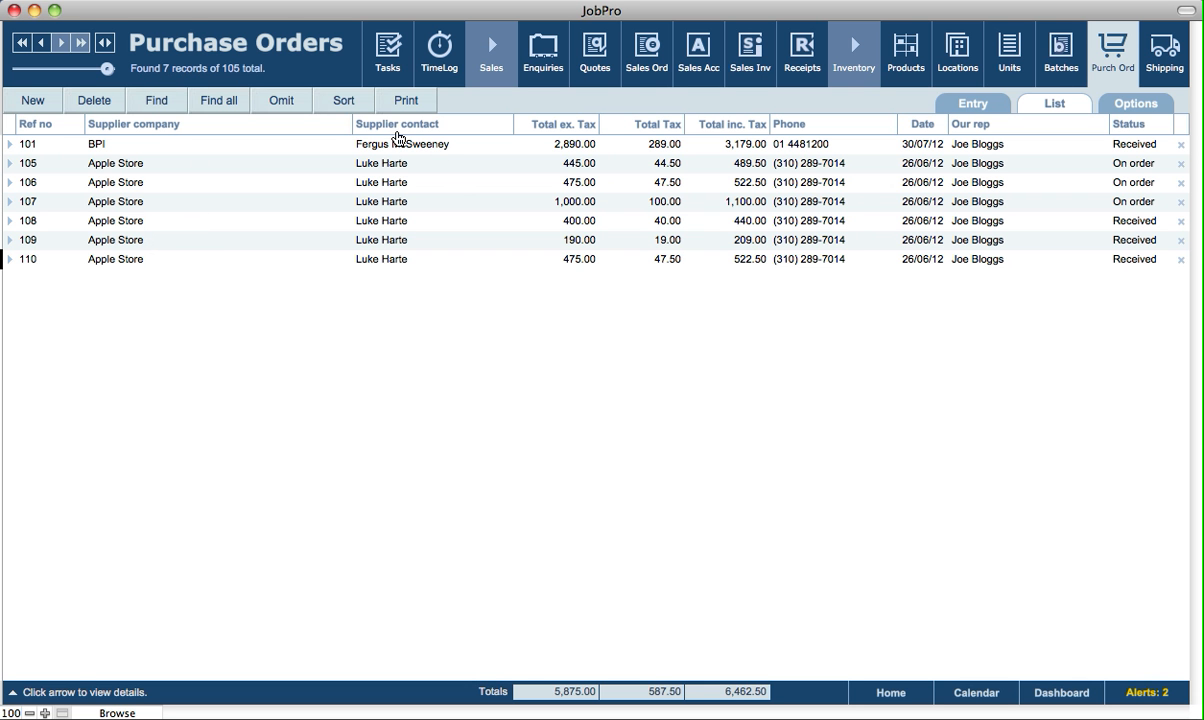
Find all 105 purchase orders, sort by supplier contact and company, then back by reference number
click(216, 100)
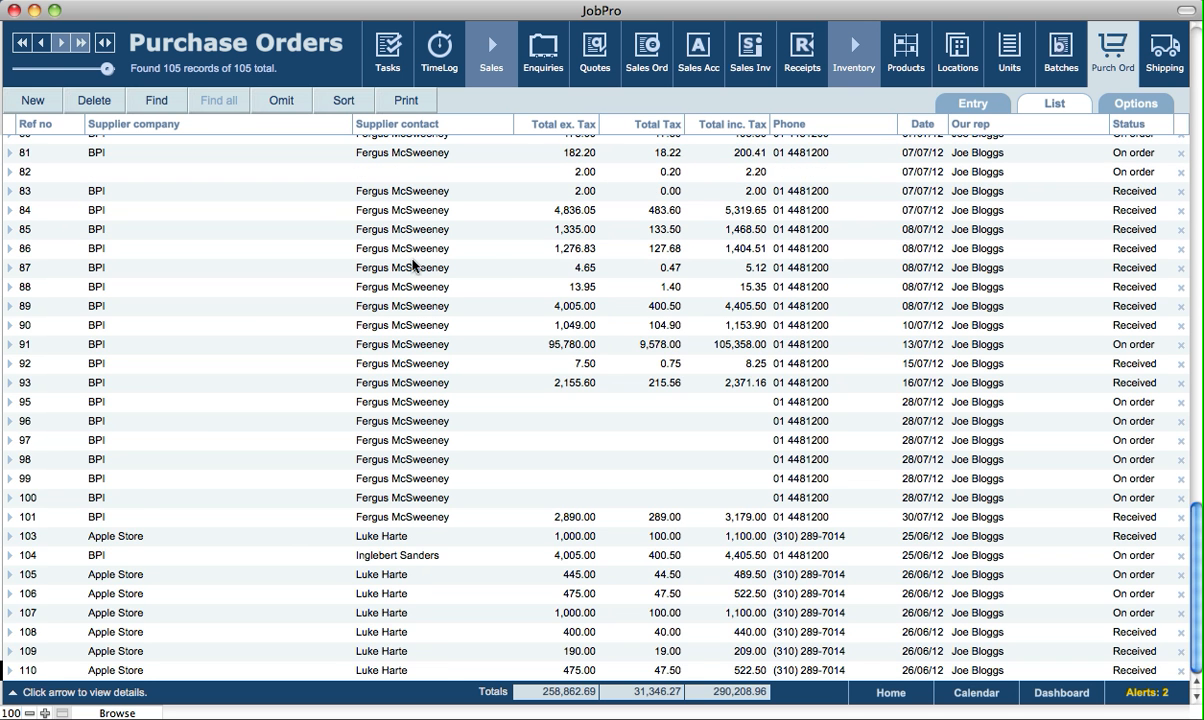
click(1196, 148)
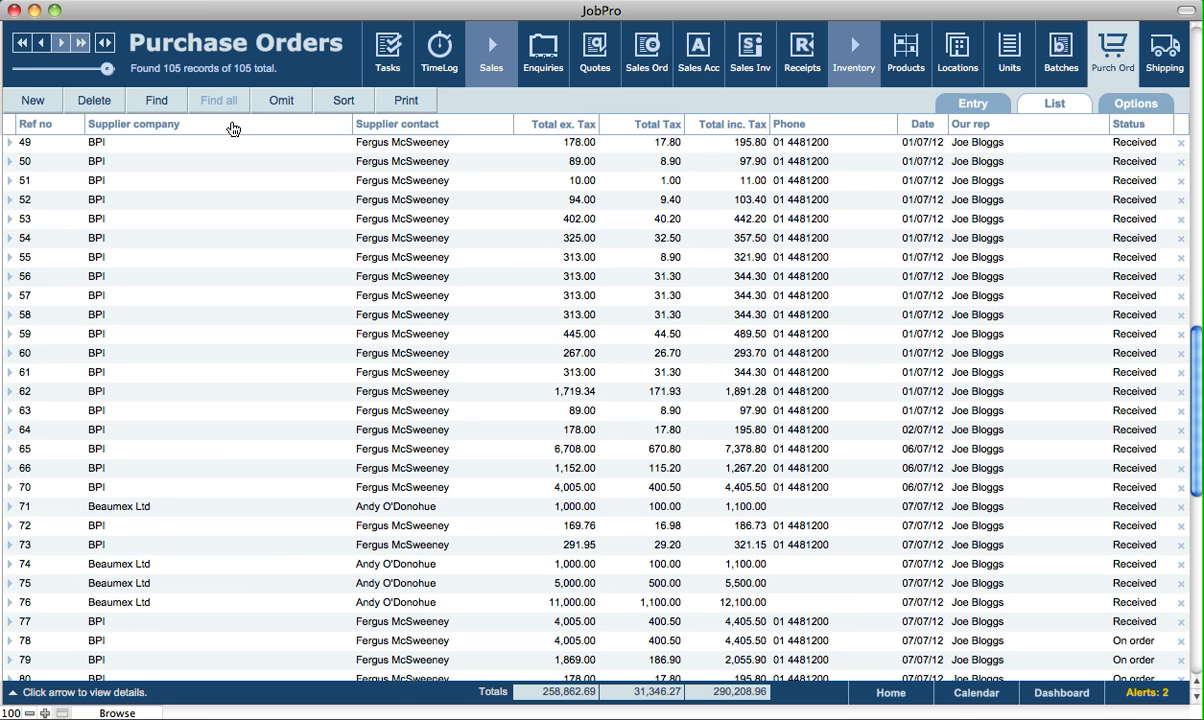
click(1196, 148)
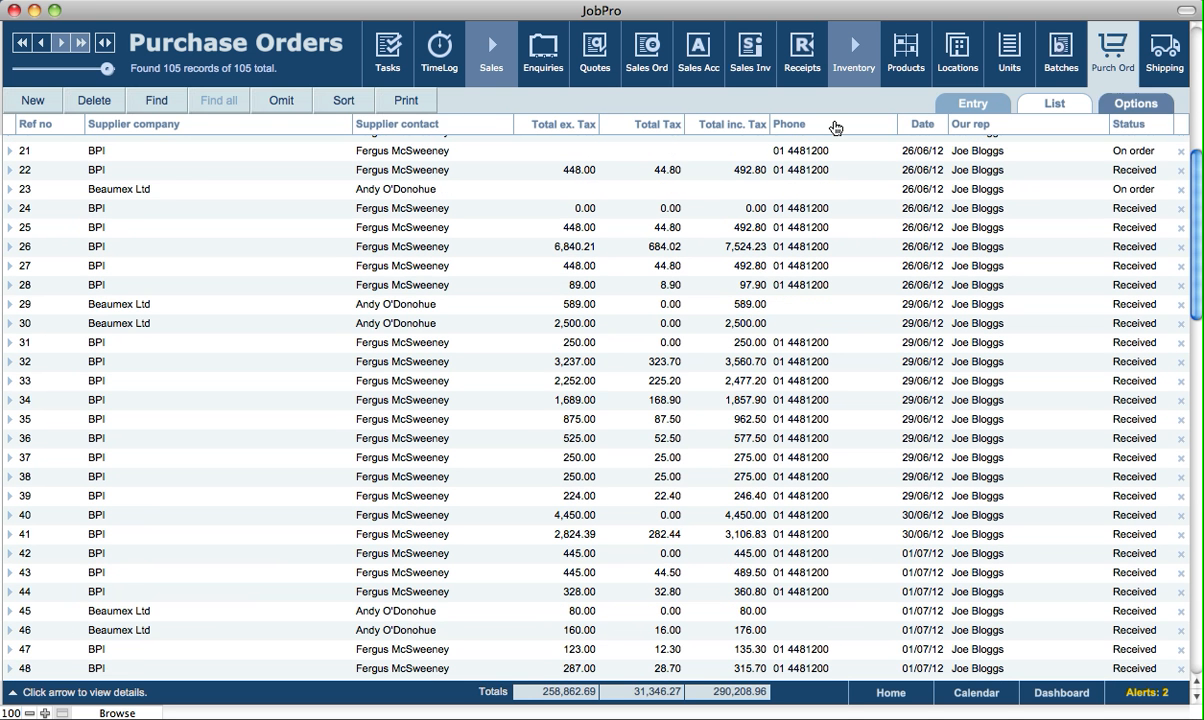
click(397, 126)
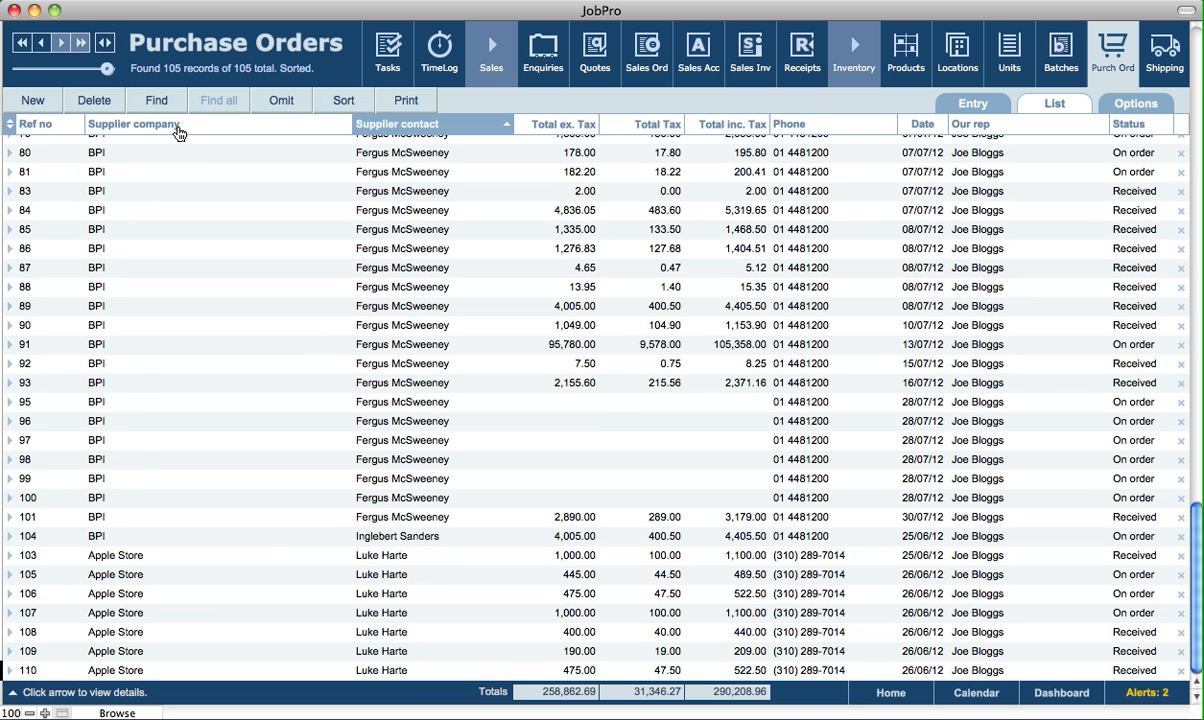
click(172, 125)
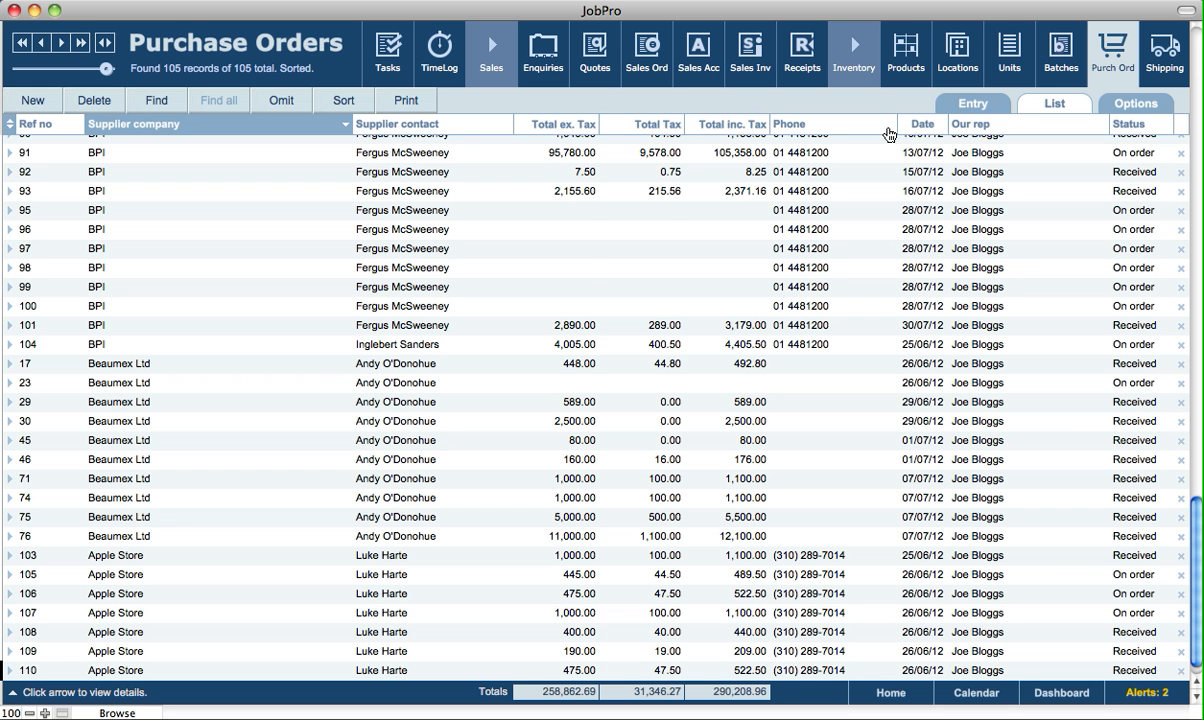
click(12, 128)
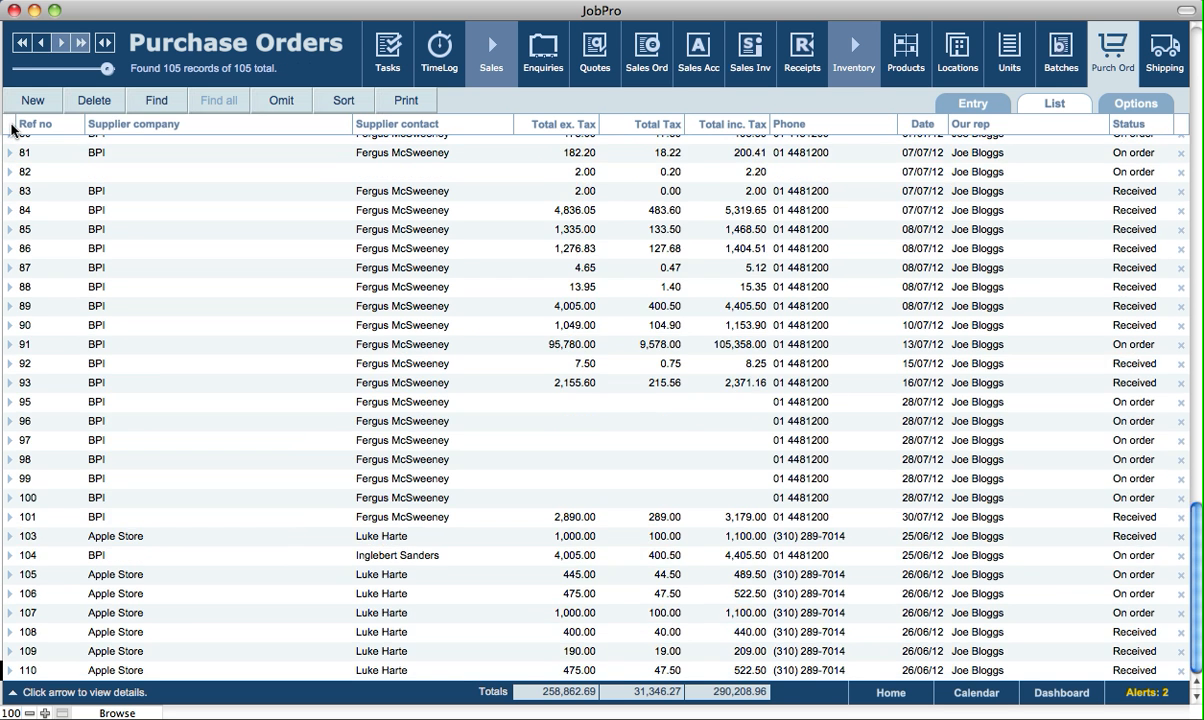
Run the 'Report by Product Detailed' purchase order report with no heading
click(1131, 108)
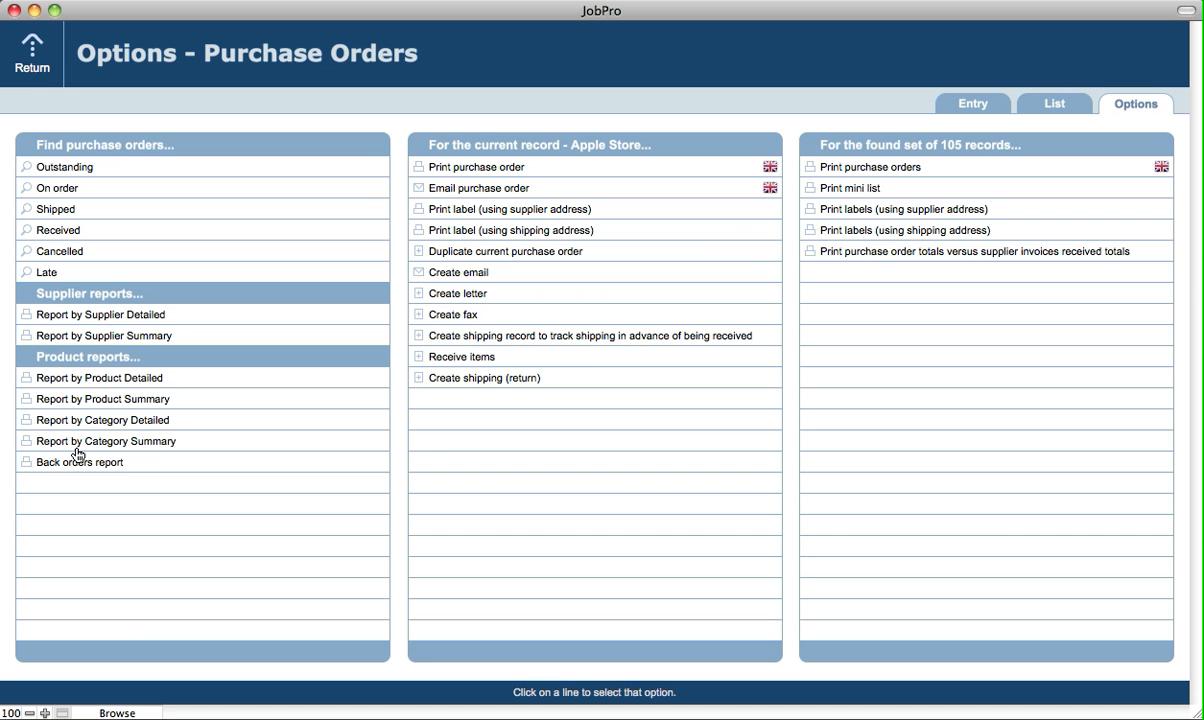
click(97, 384)
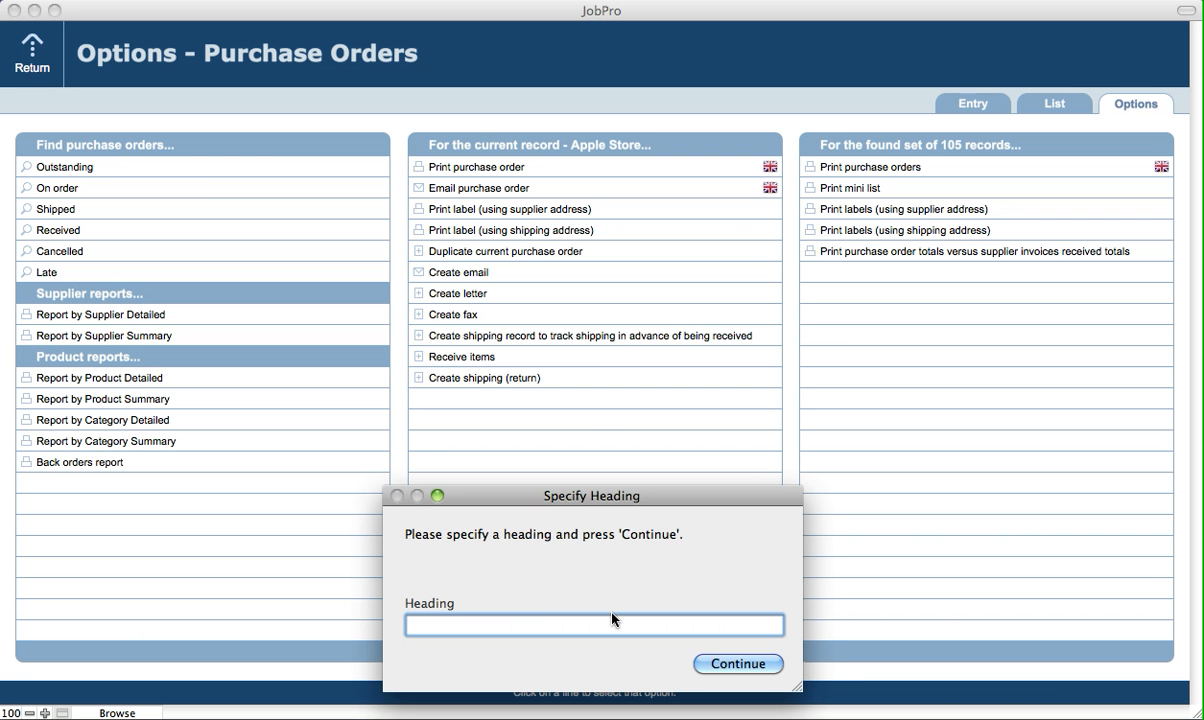
click(733, 664)
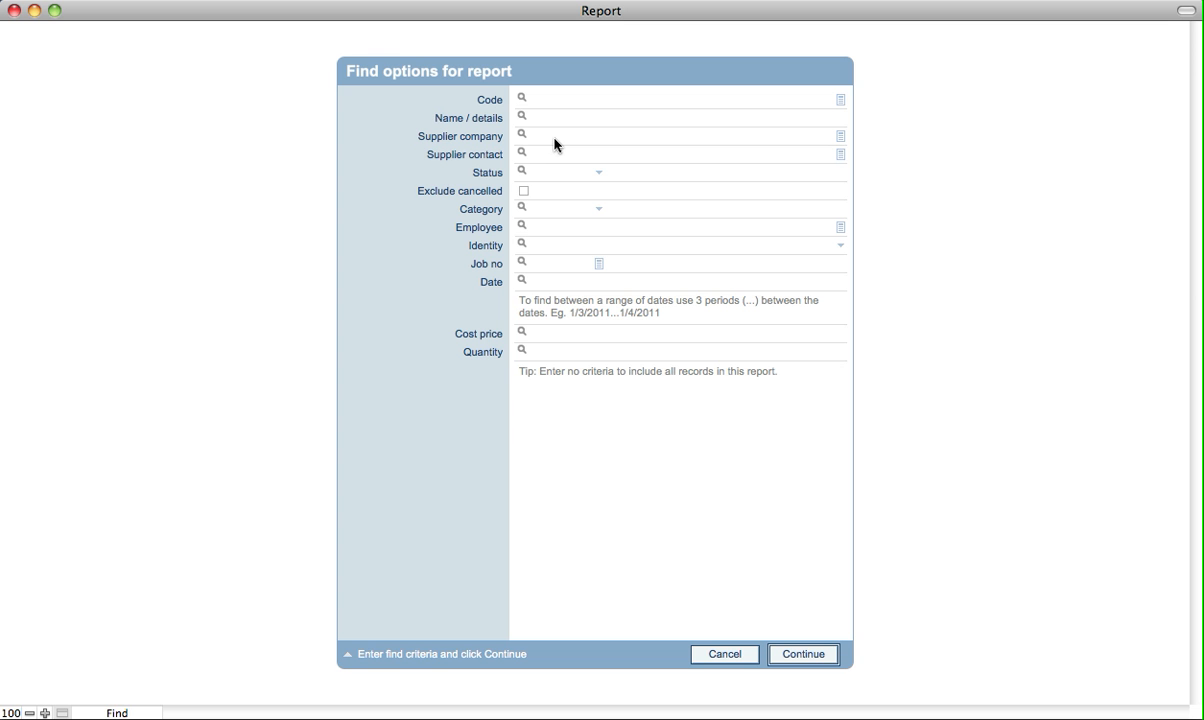
Set the report's Code criterion to >0, leaving Status and Category empty
click(564, 174)
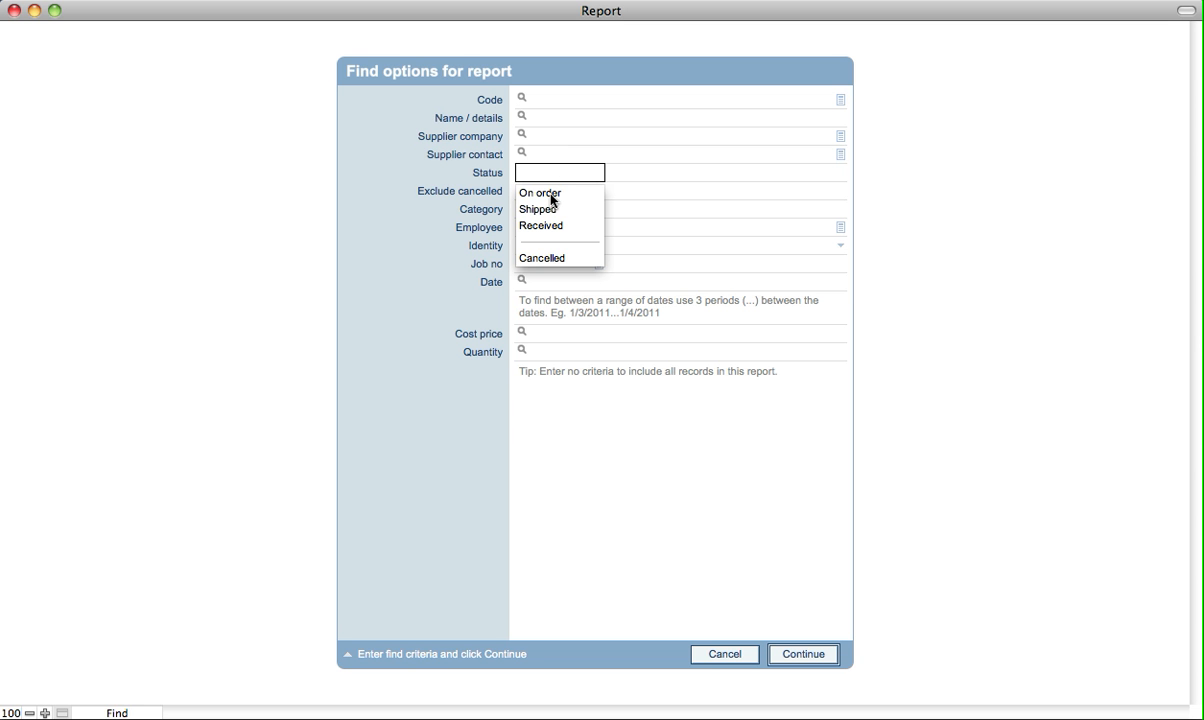
click(365, 237)
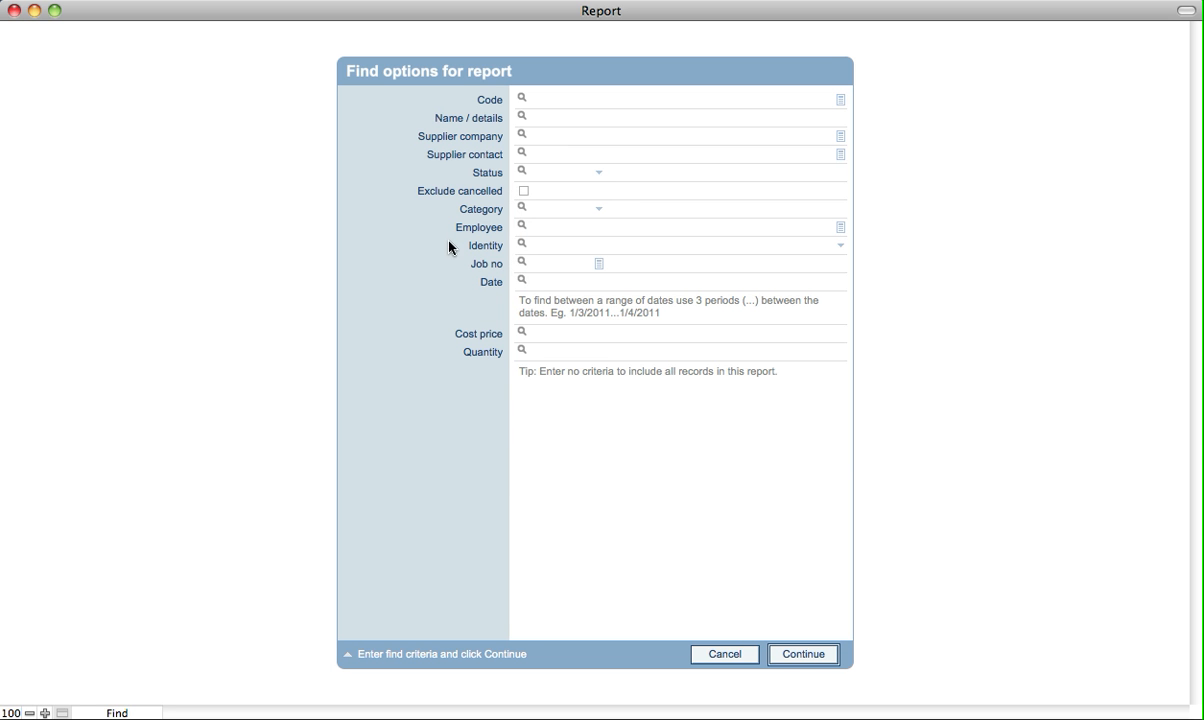
click(553, 210)
click(398, 270)
click(552, 102)
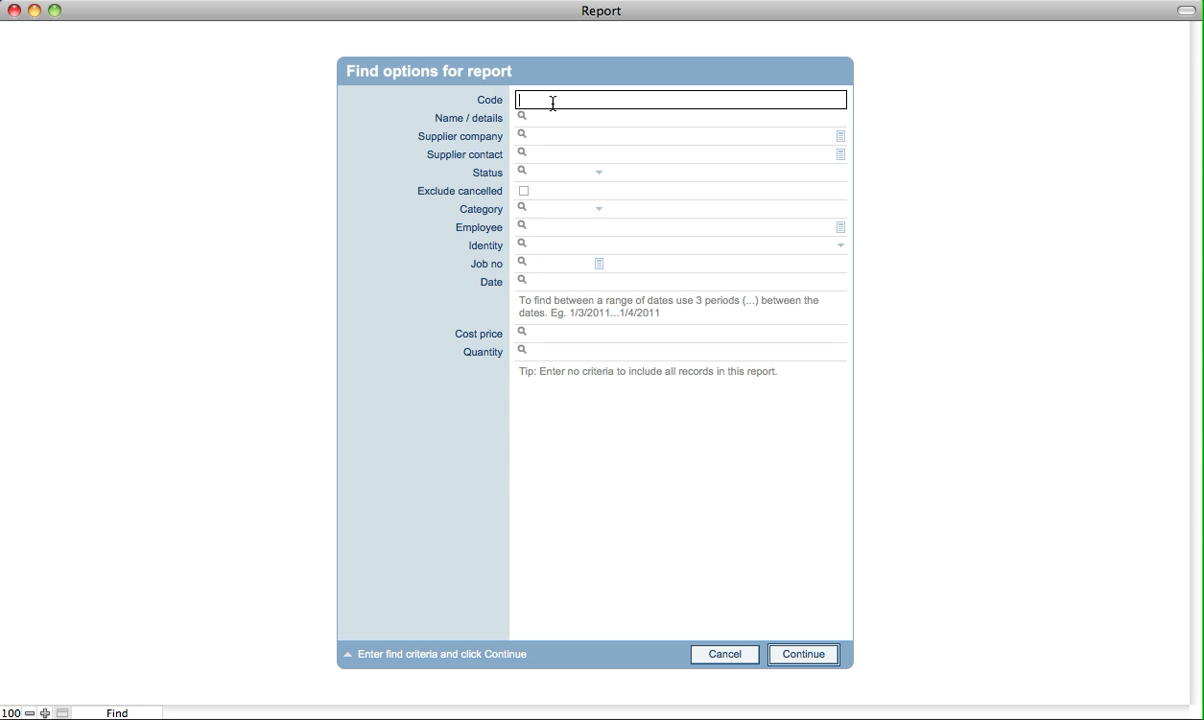
text(>0)
click(410, 140)
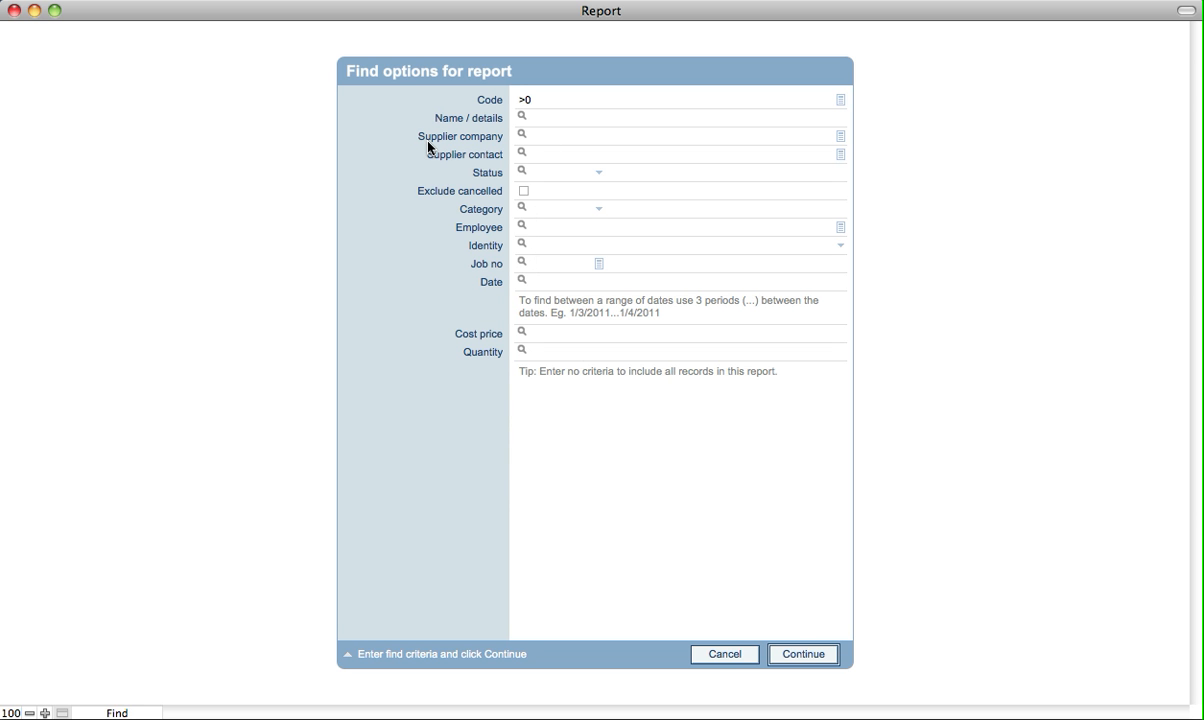
Run the Code >0 product report, page through its 8 pages, and close the preview
click(804, 655)
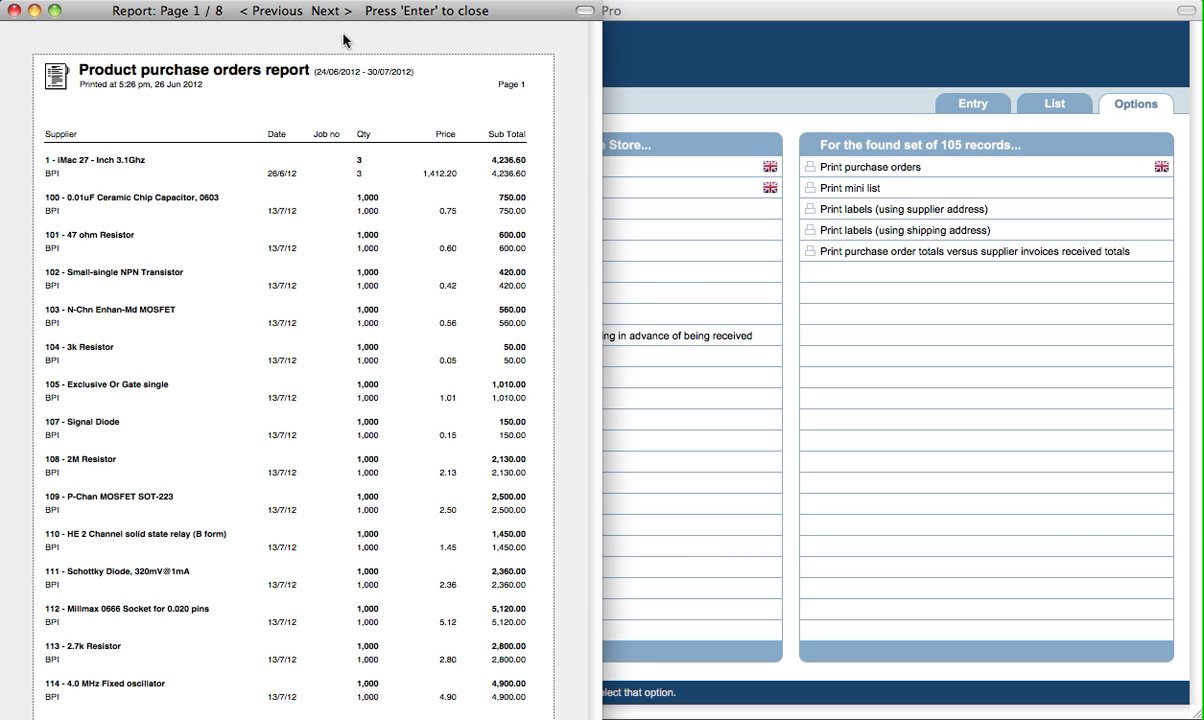
key(Right)
key(Right)
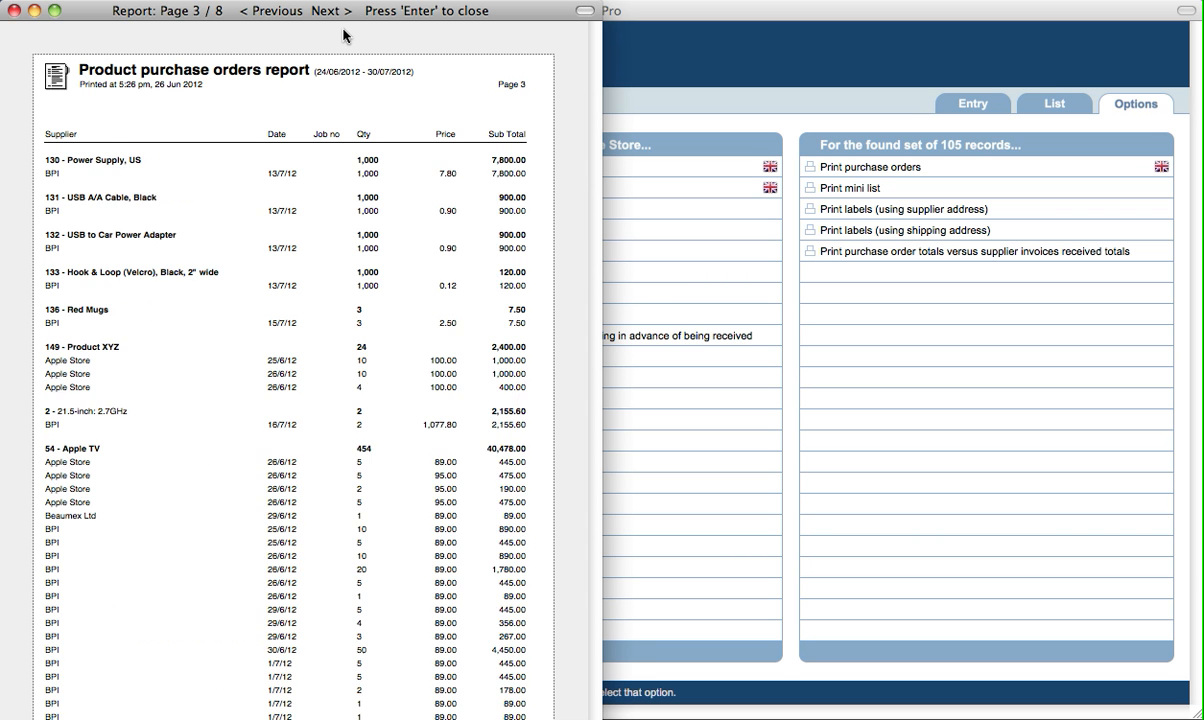
key(Right)
key(Left)
key(Left)
key(Left)
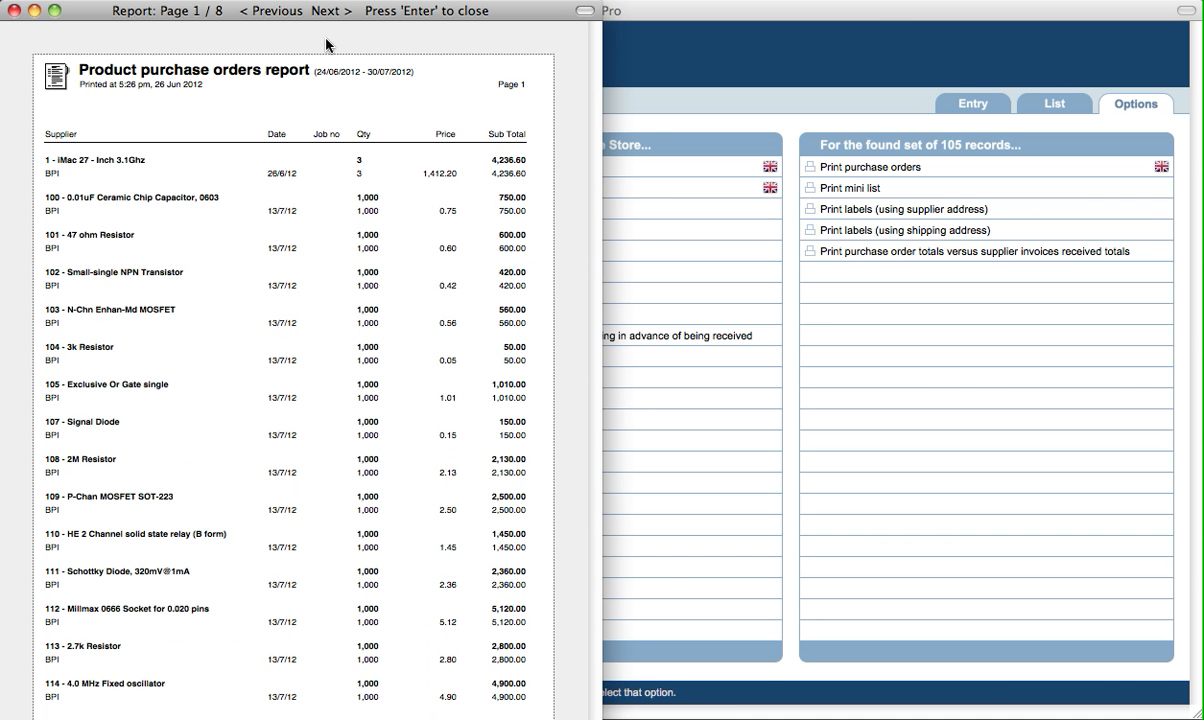
key(Return)
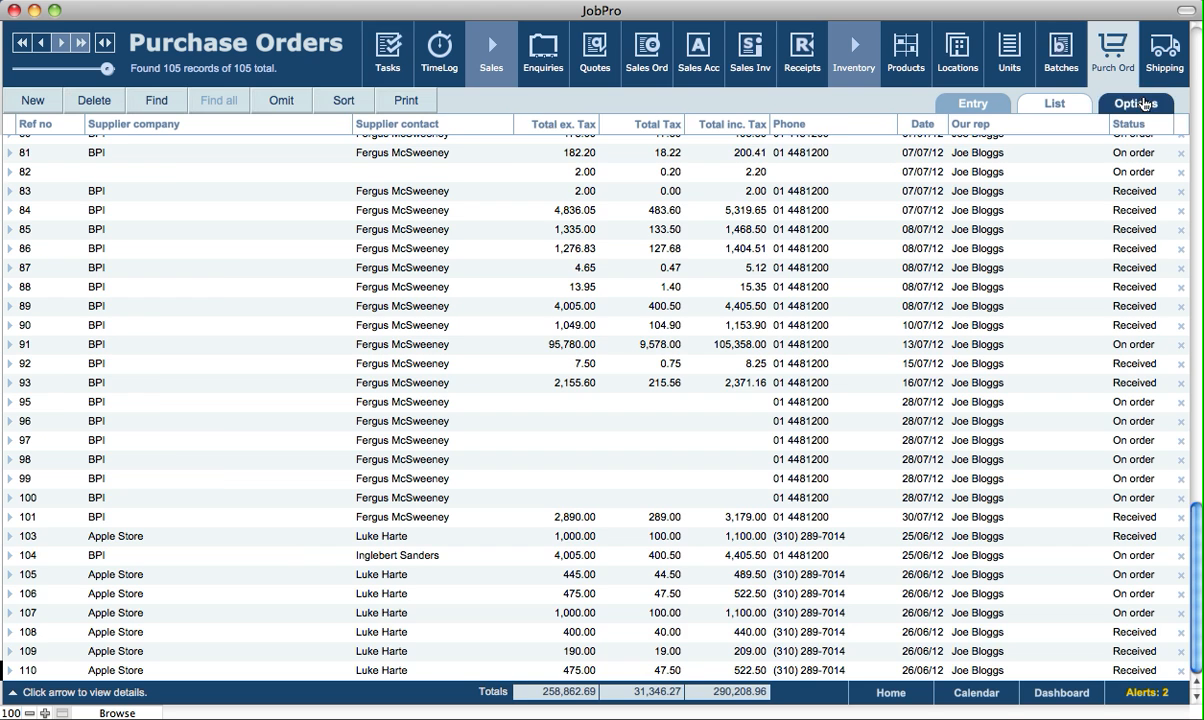
click(1136, 103)
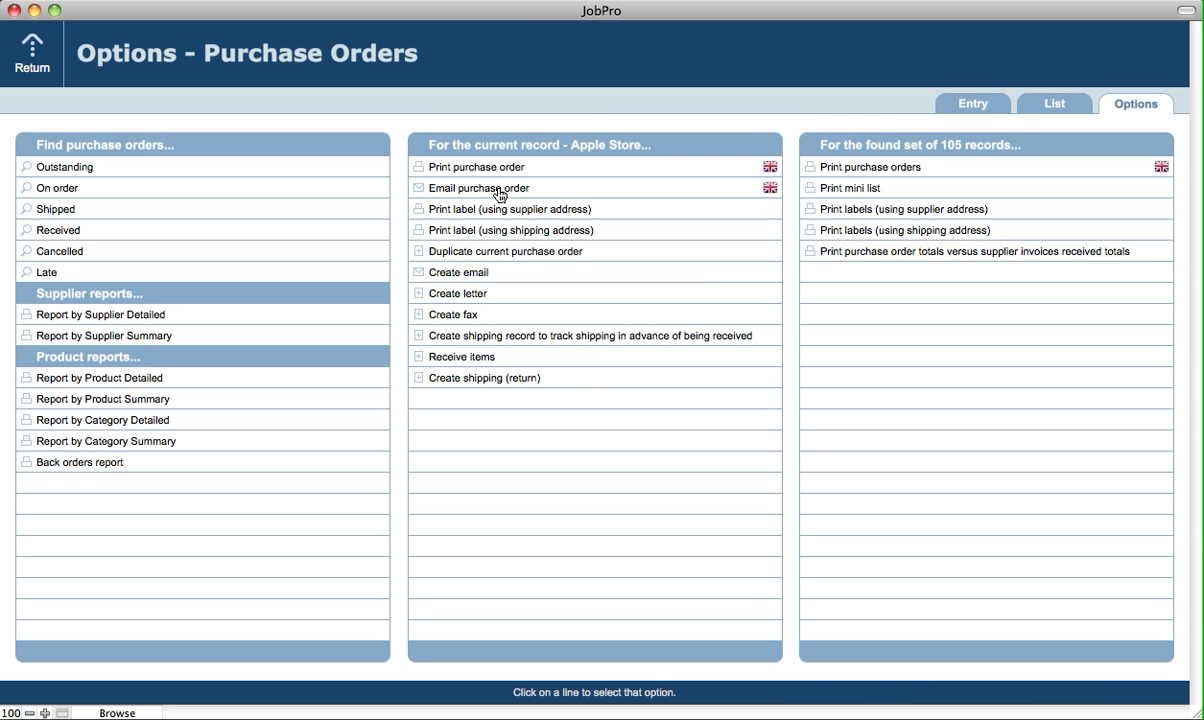
Start choosing the UK print language for the purchase order, then cancel without printing
click(770, 170)
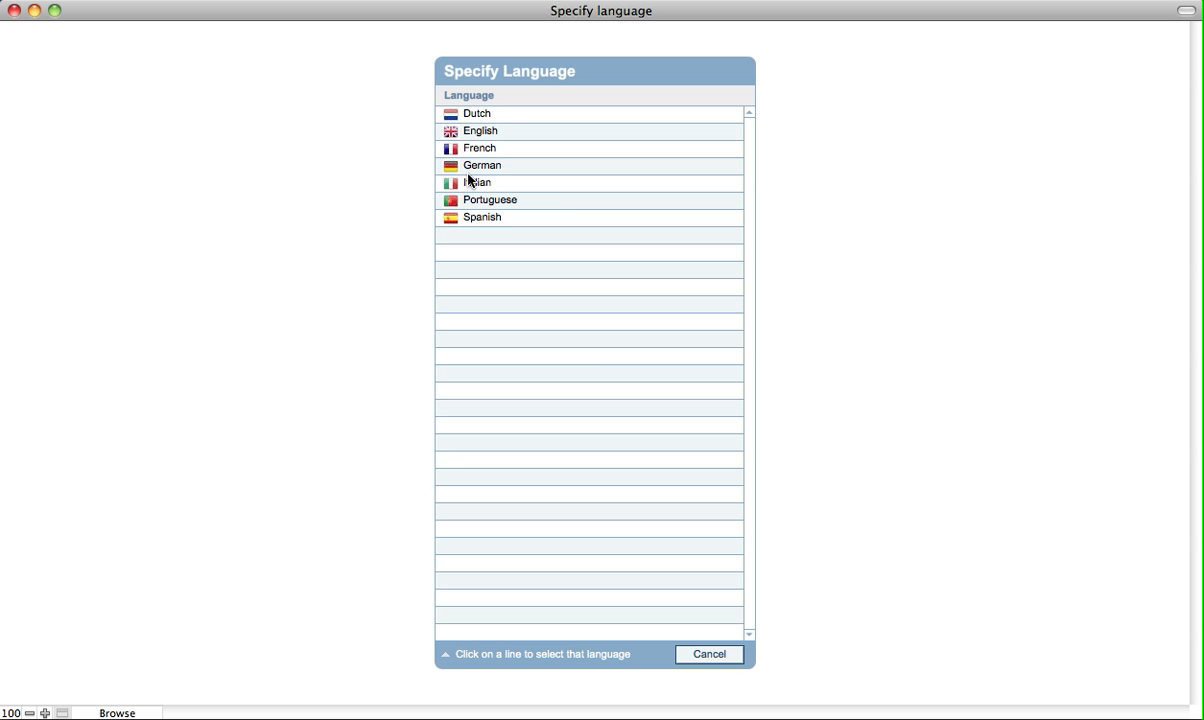
click(708, 665)
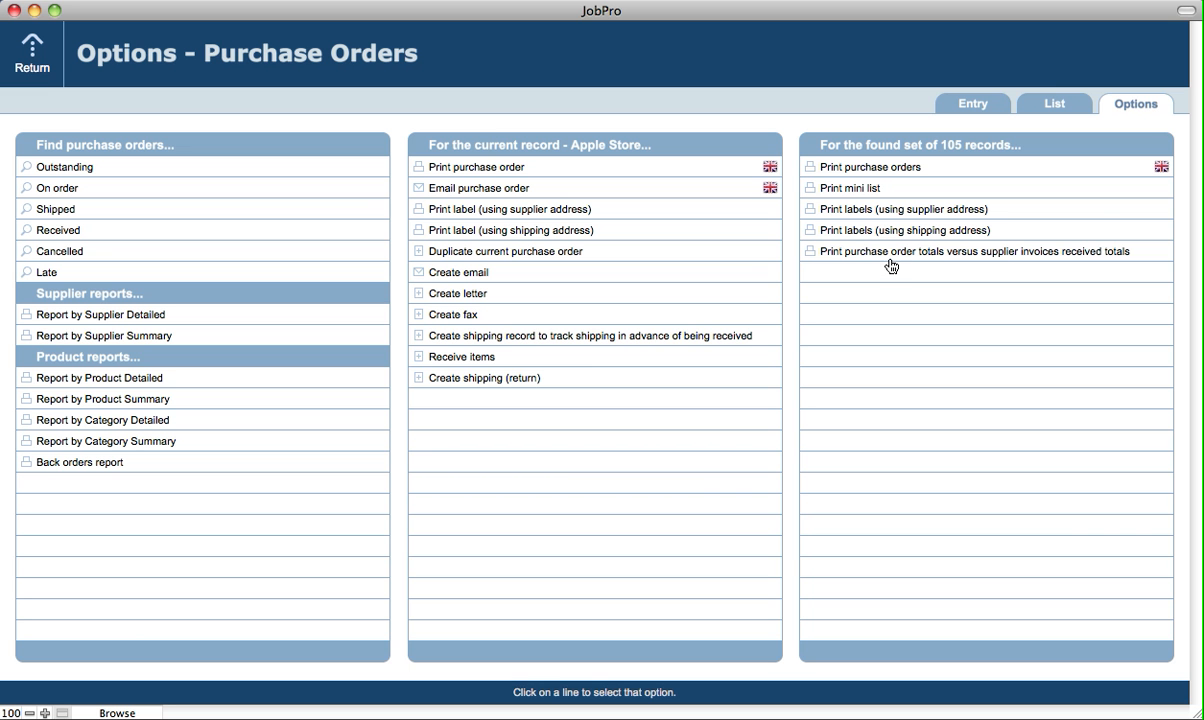
Produce the totals versus supplier invoices report without a heading, close it, and reopen order 110
click(1066, 262)
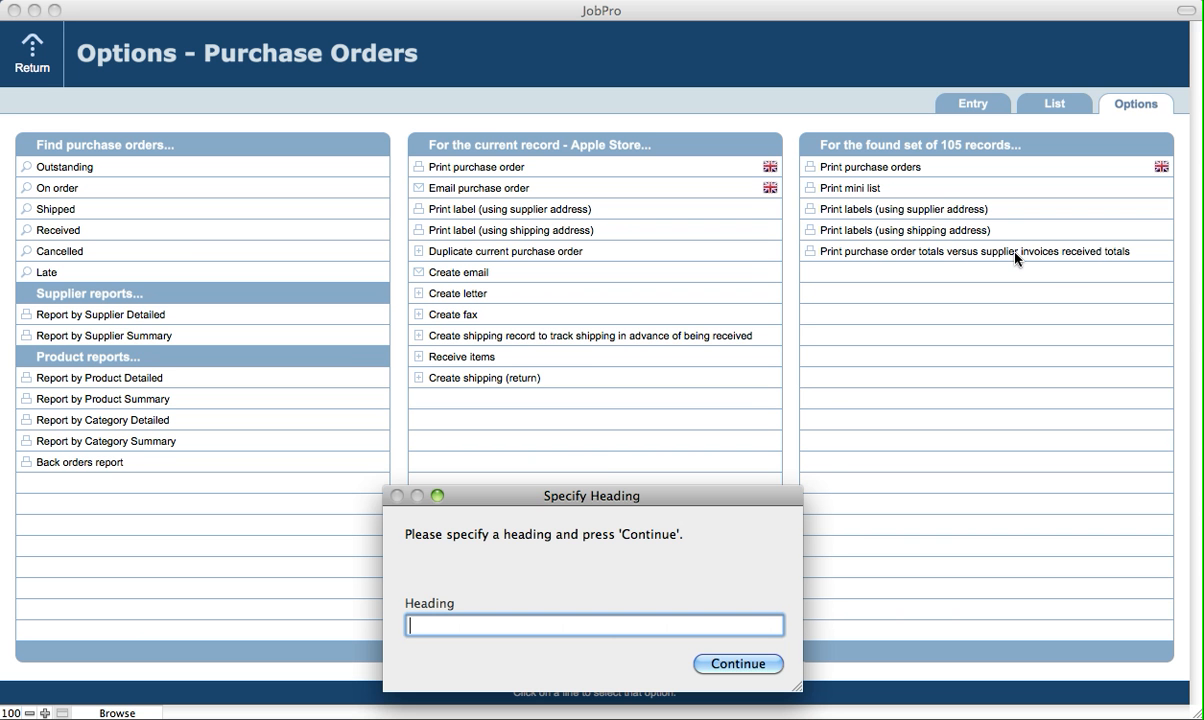
drag(609, 499, 607, 412)
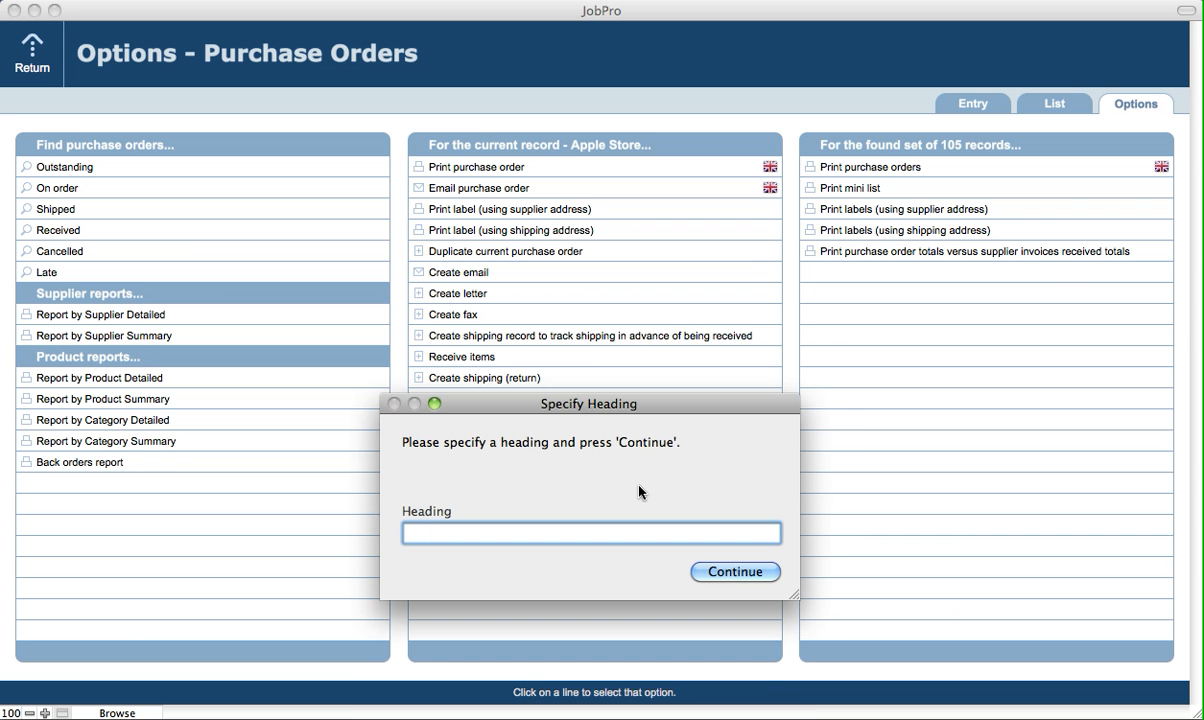
click(758, 572)
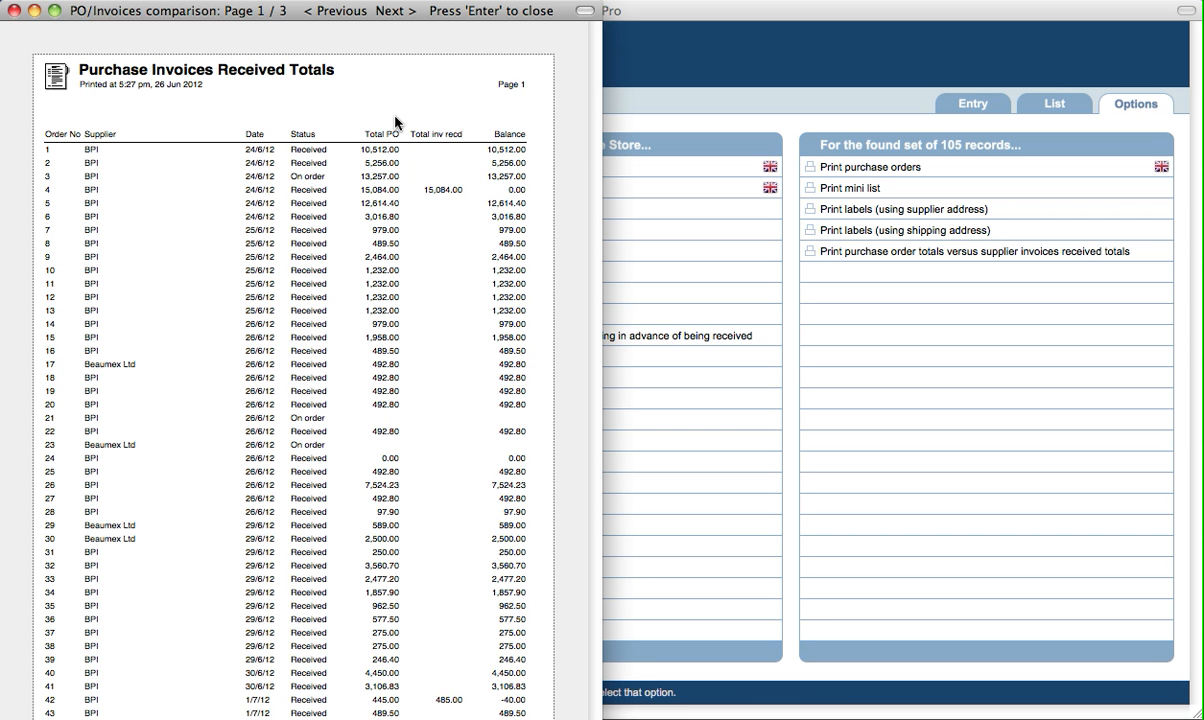
key(Return)
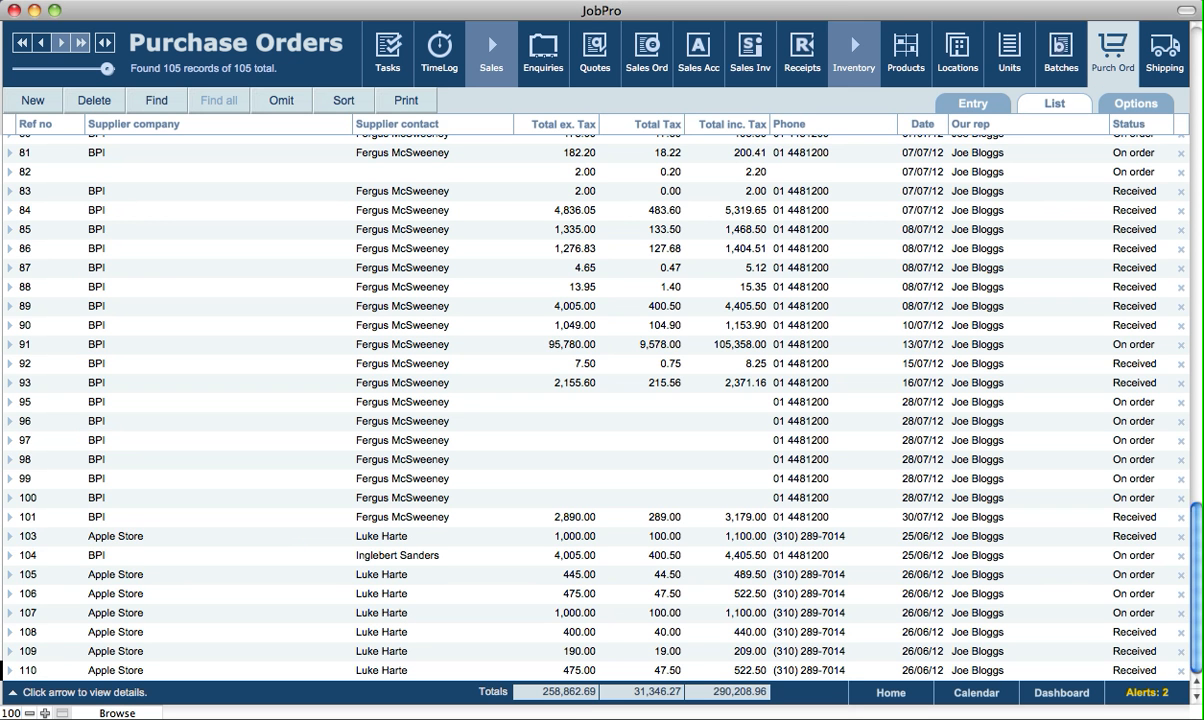
click(944, 106)
click(954, 106)
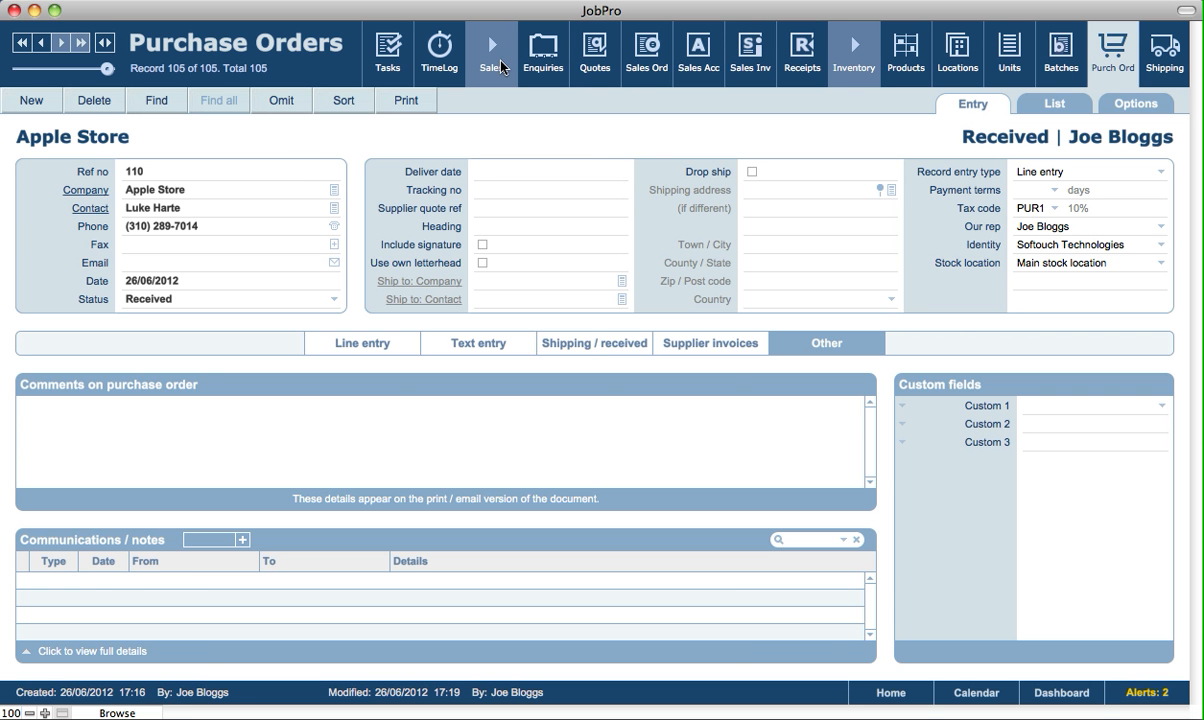
Search the companies for suppliers and list BPI's purchase orders, totalling 262,185.46 with 29,086.77 tax
click(475, 62)
click(437, 60)
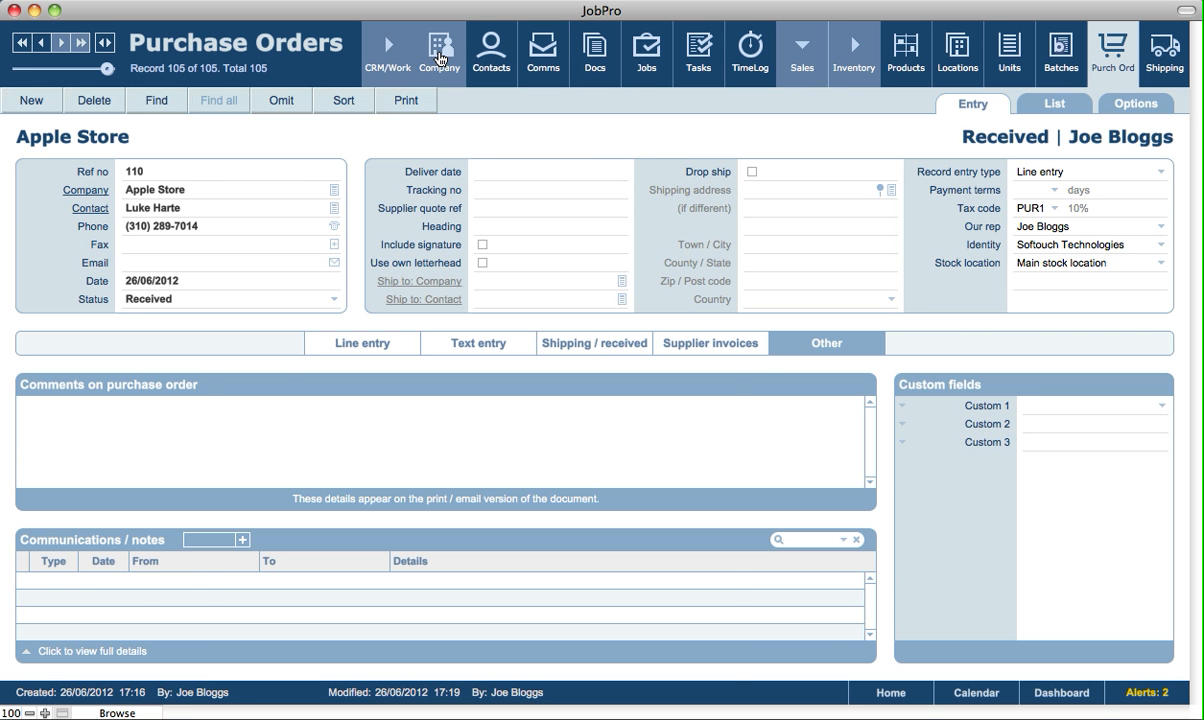
click(153, 98)
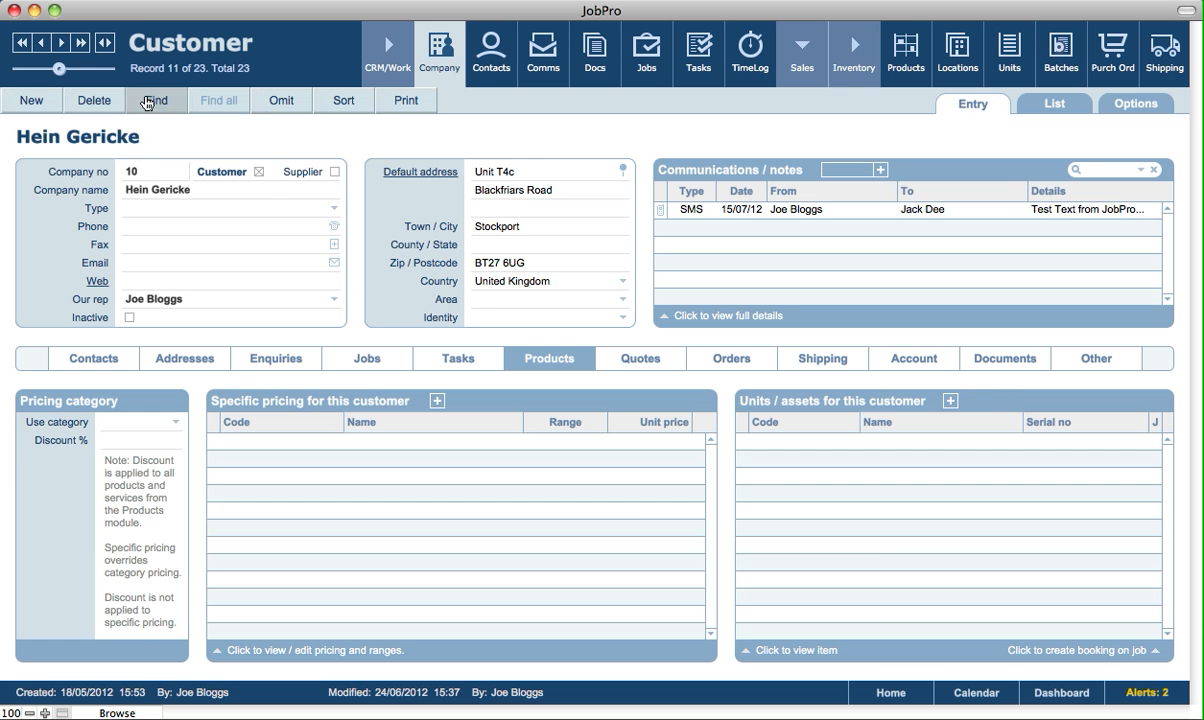
click(334, 173)
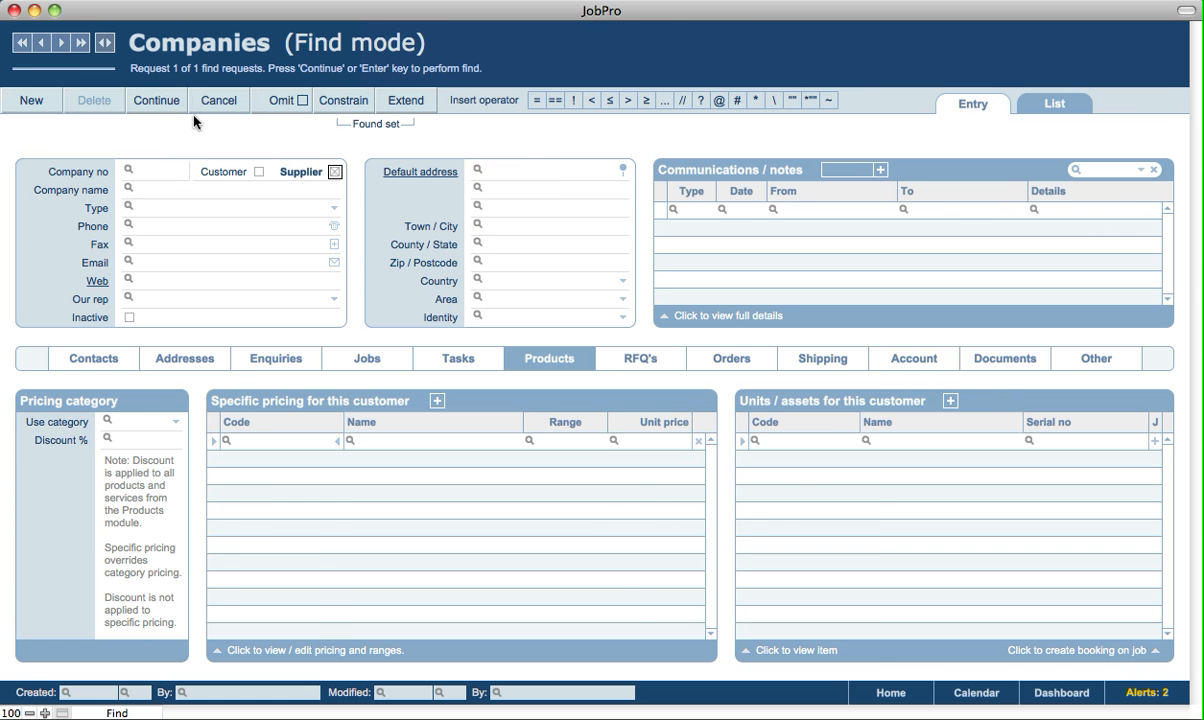
click(155, 101)
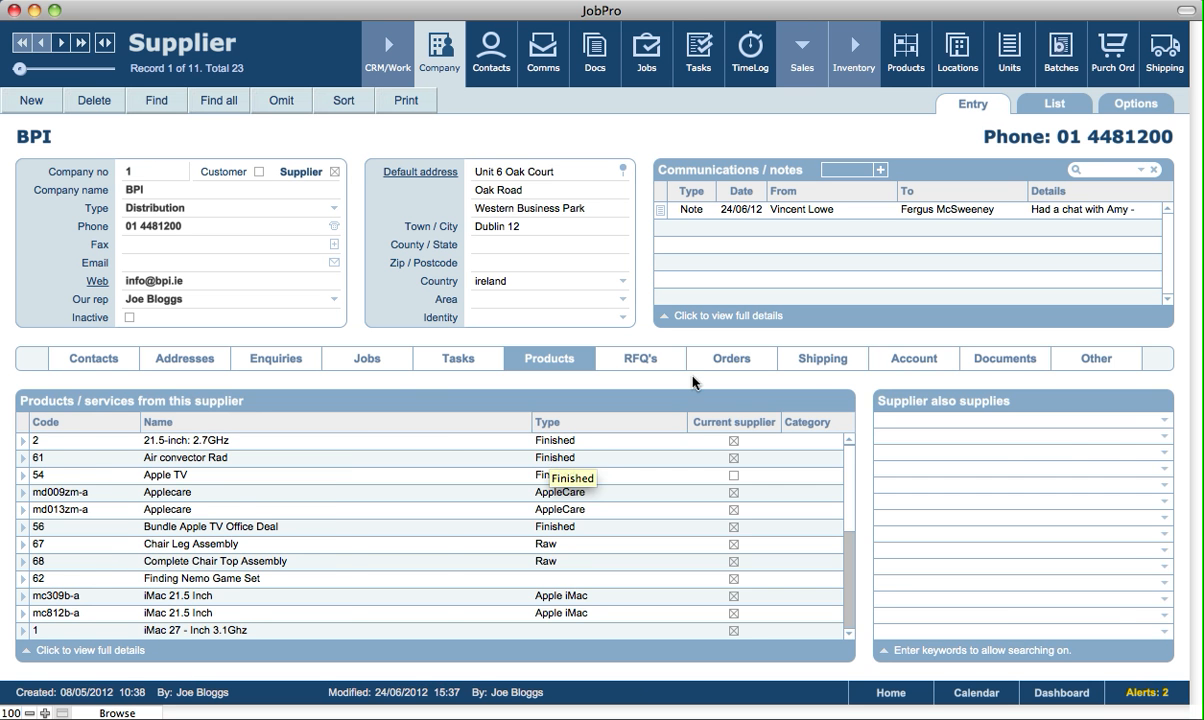
click(752, 358)
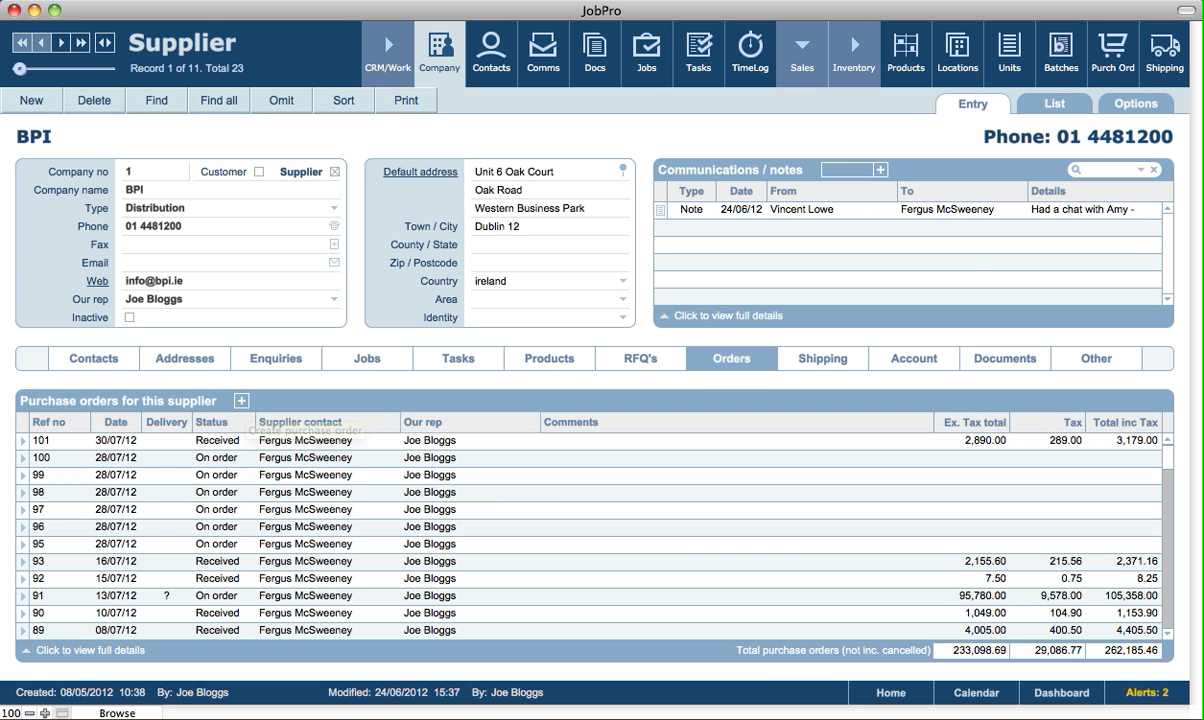
Add BPI as an additional supplier on Product XYZ and save the product record
click(909, 140)
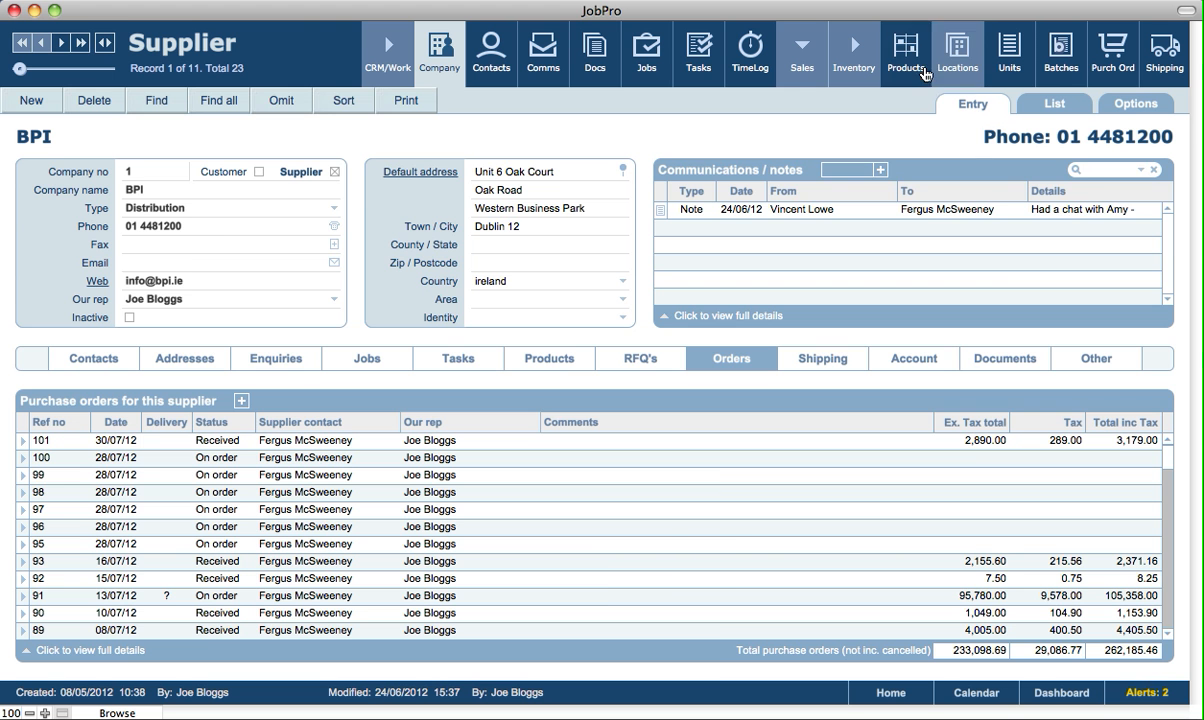
click(910, 68)
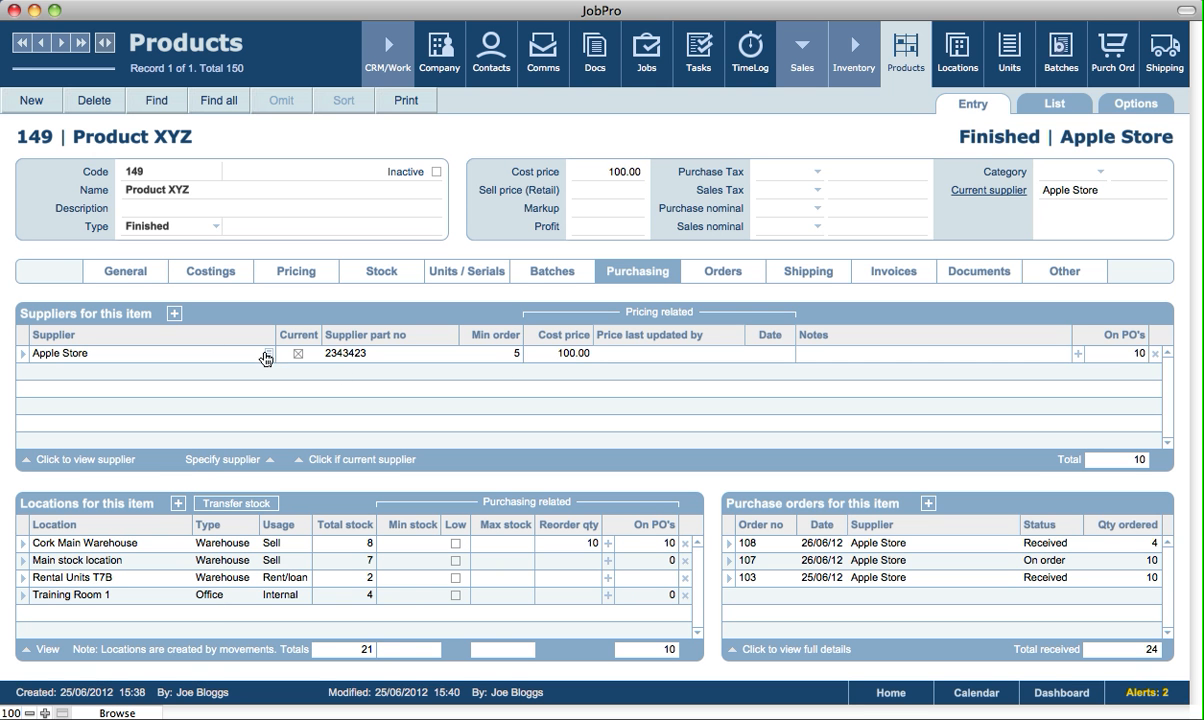
click(174, 314)
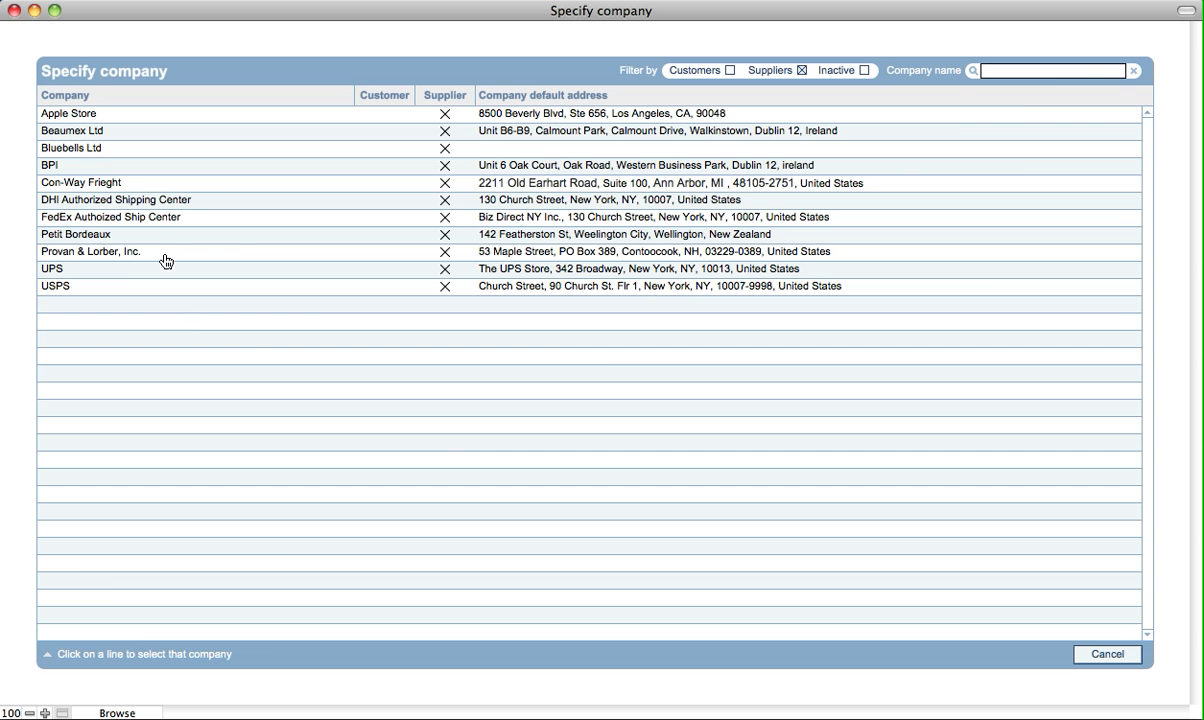
click(76, 168)
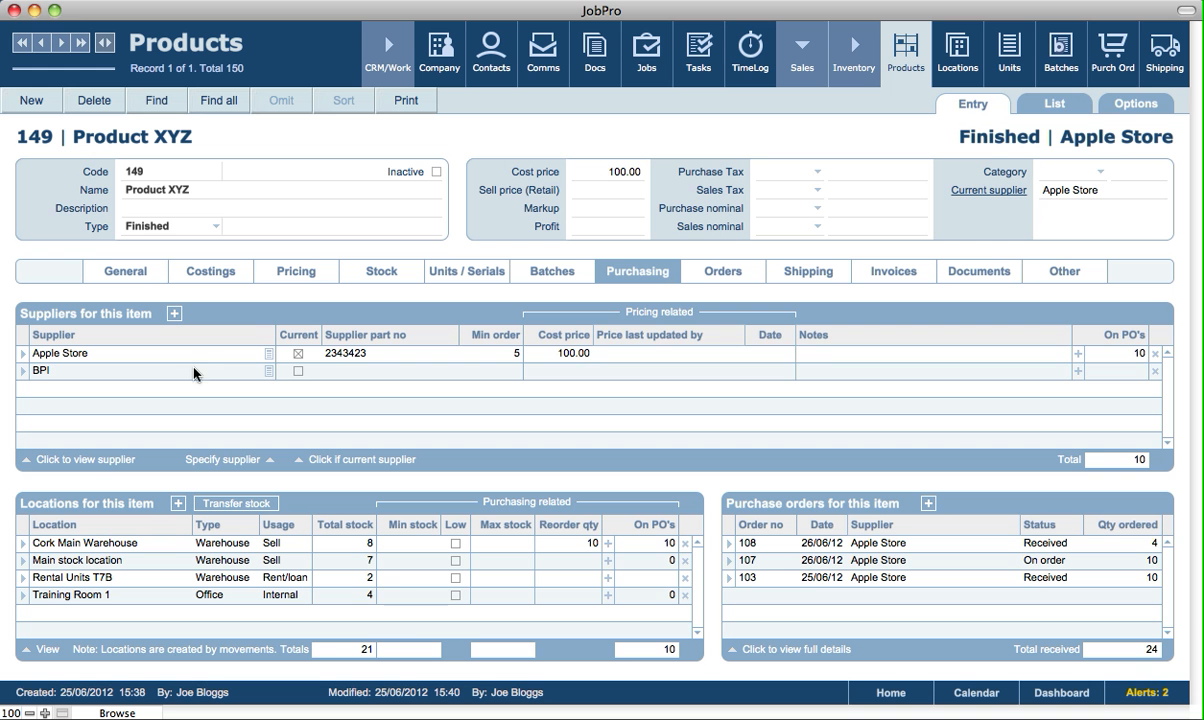
click(1118, 159)
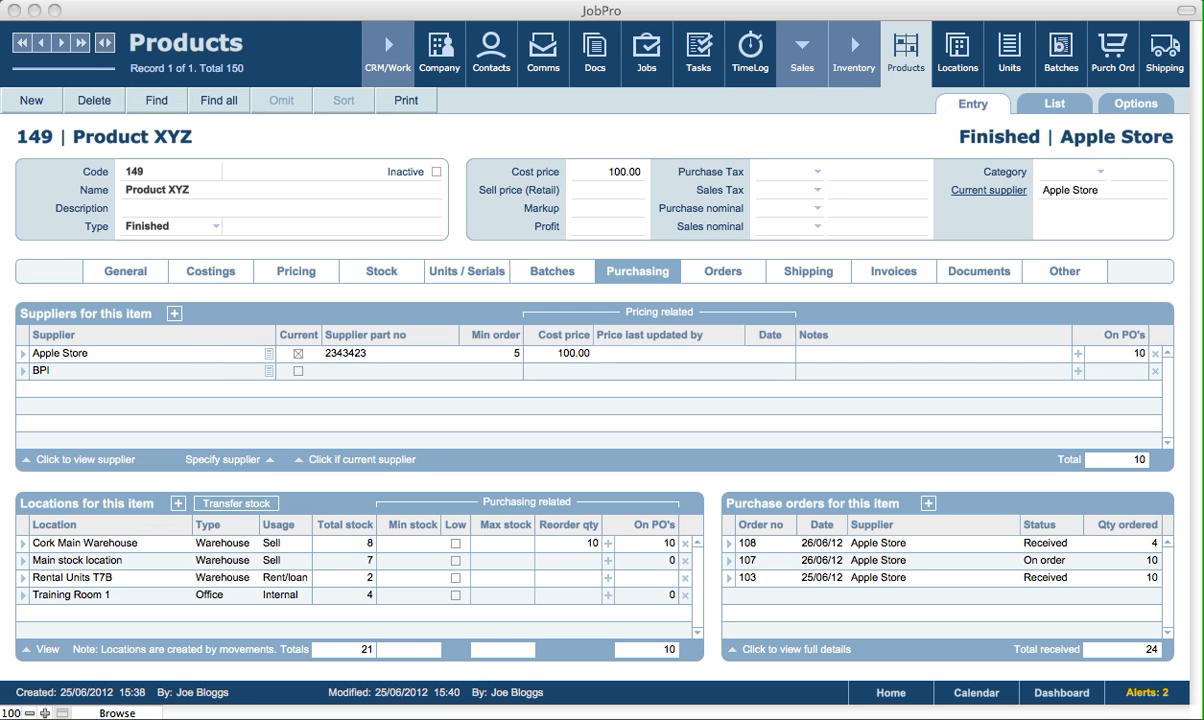
click(1026, 147)
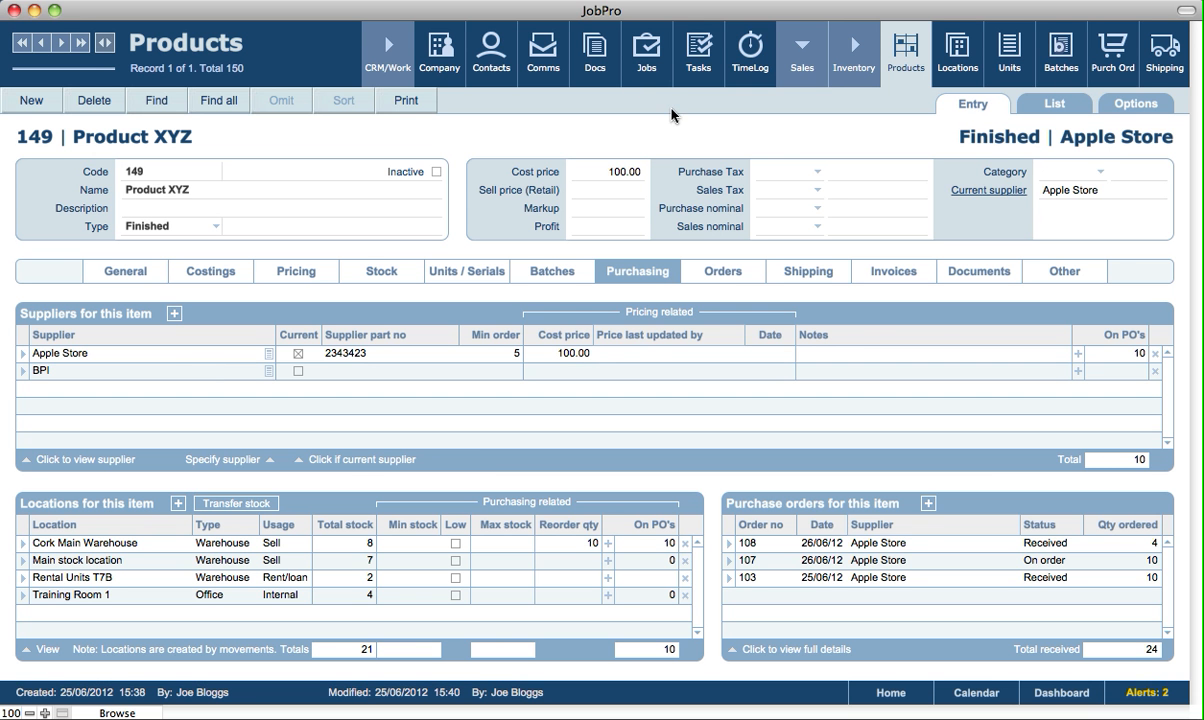
Show the costs section of job 57 in the Jobs records
click(638, 75)
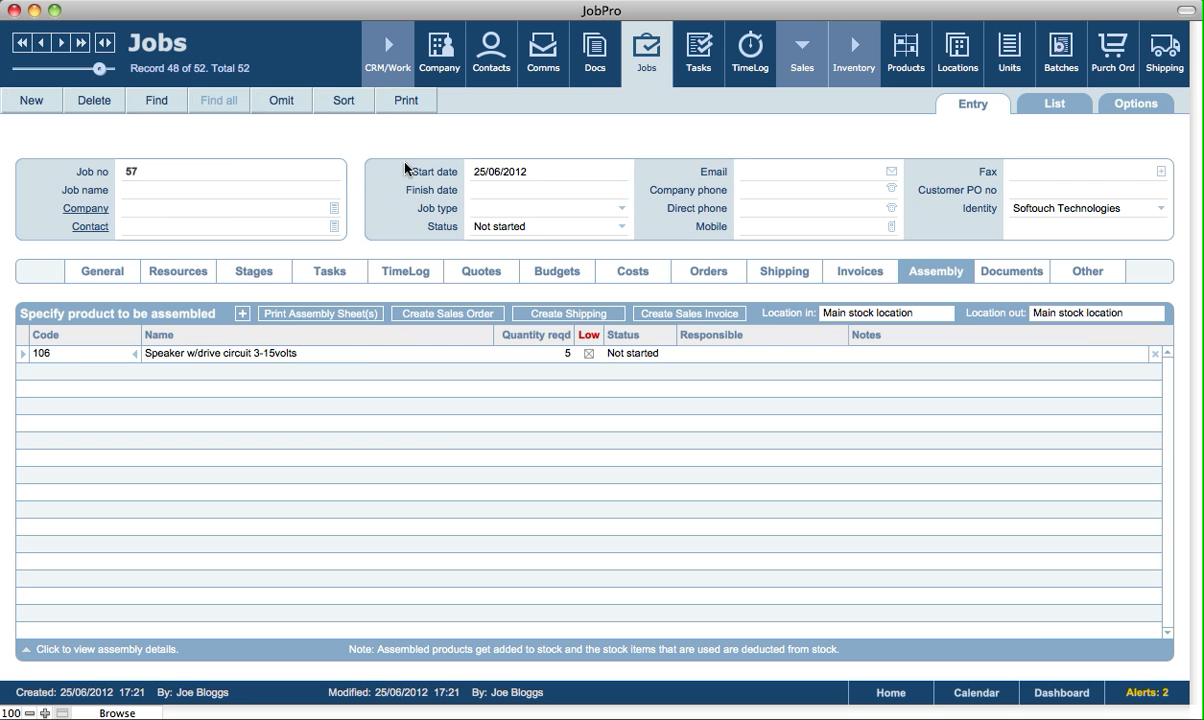
click(490, 278)
click(590, 268)
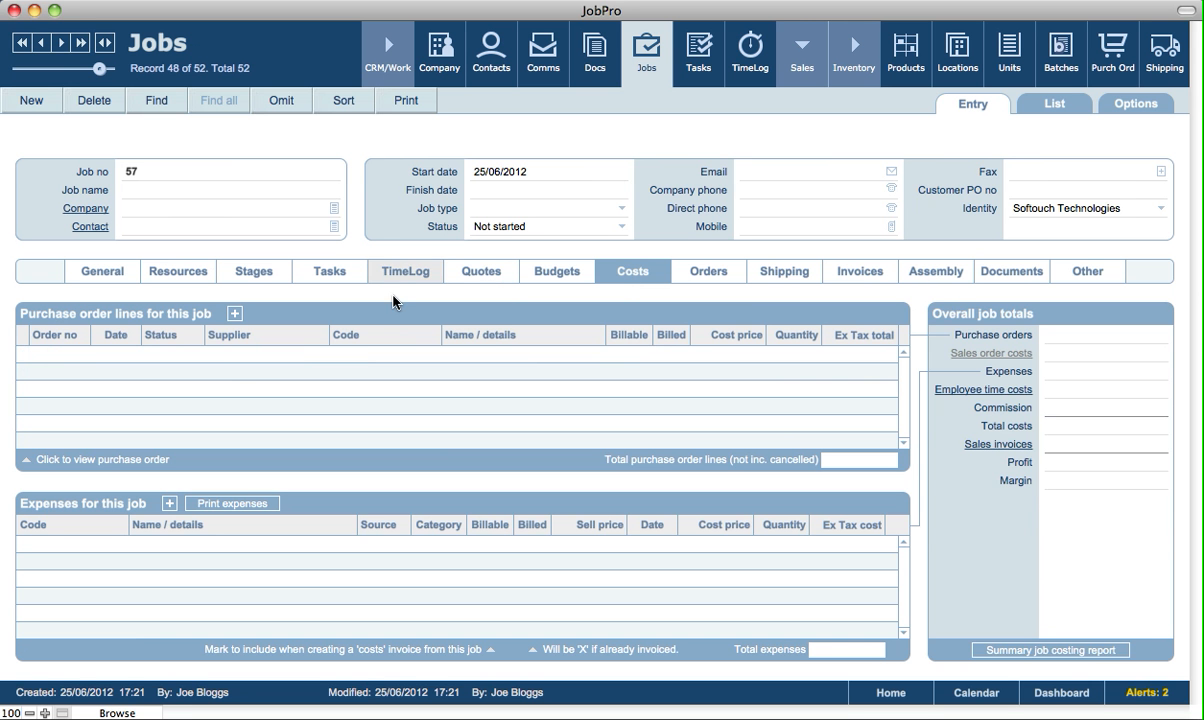